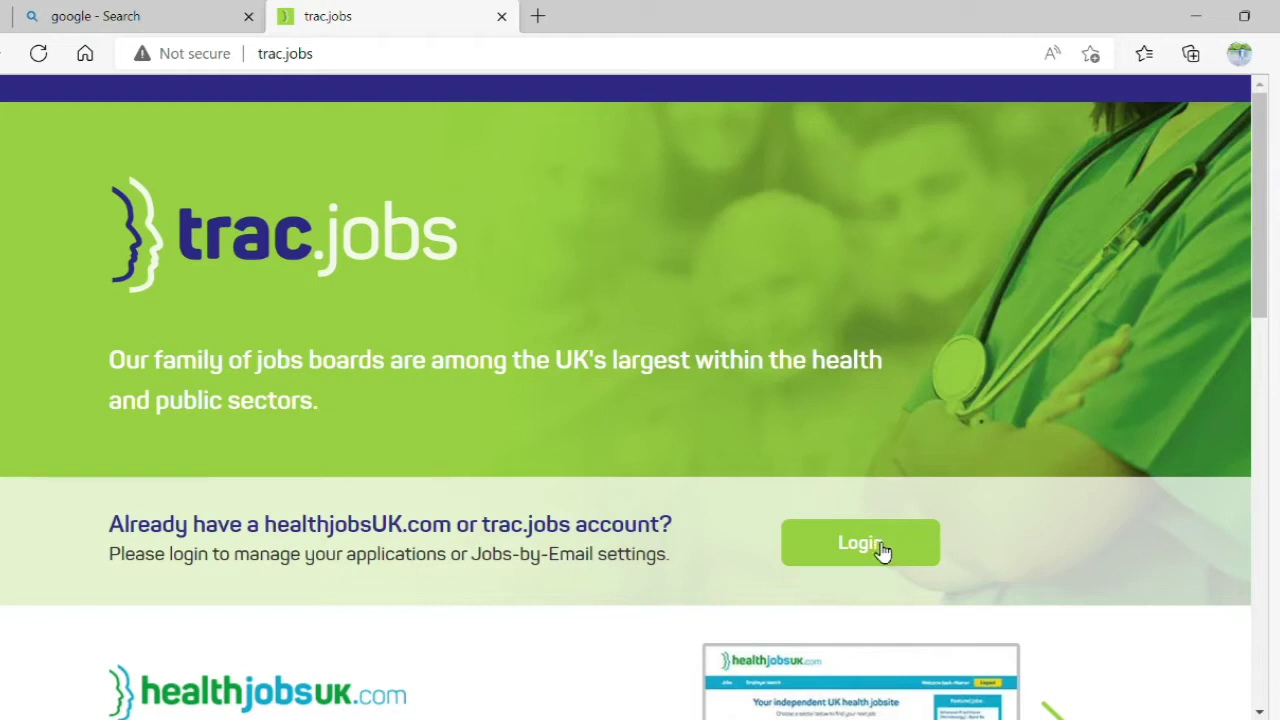
Log in to the trac.jobs account and open the applicant's profile page.
click(882, 552)
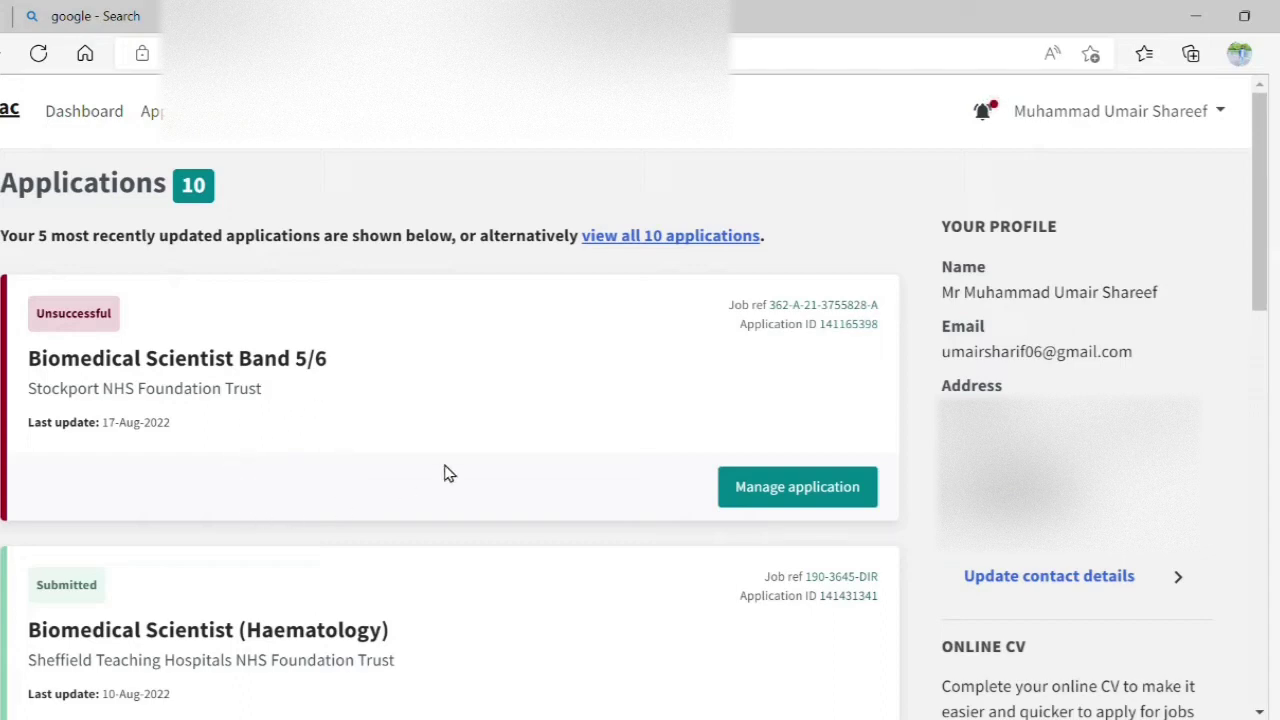
click(1056, 115)
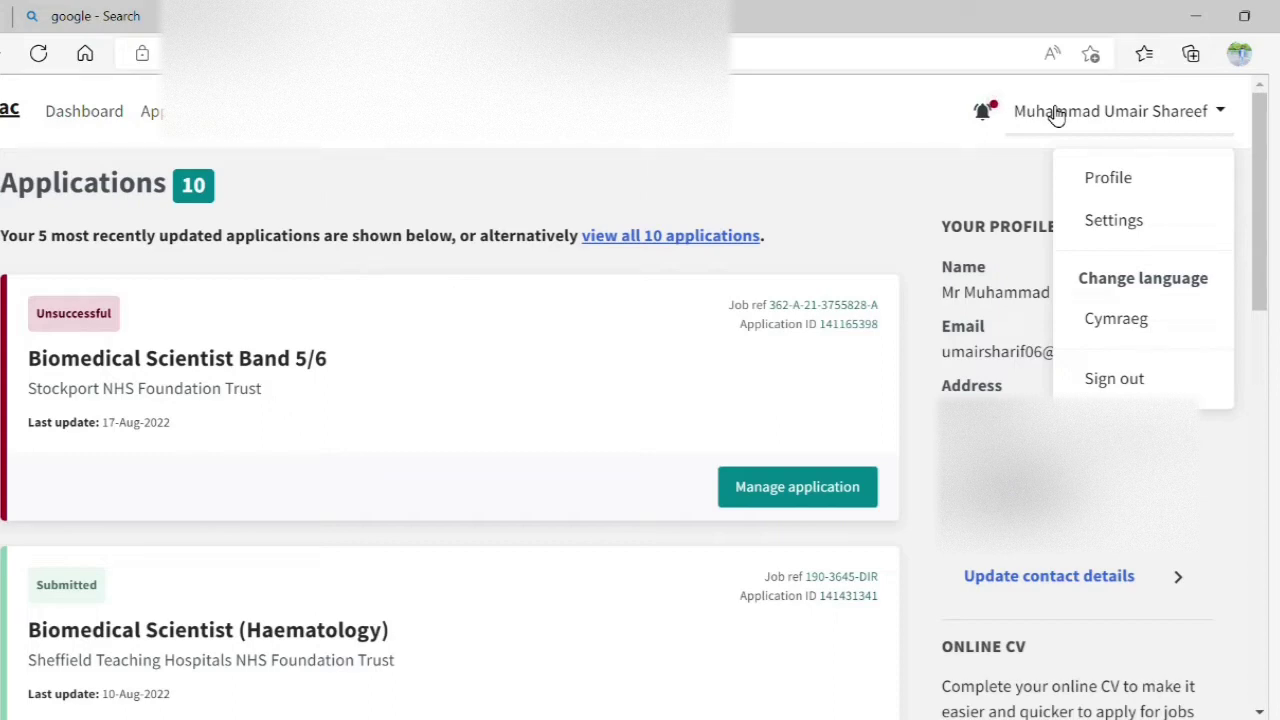
click(1106, 180)
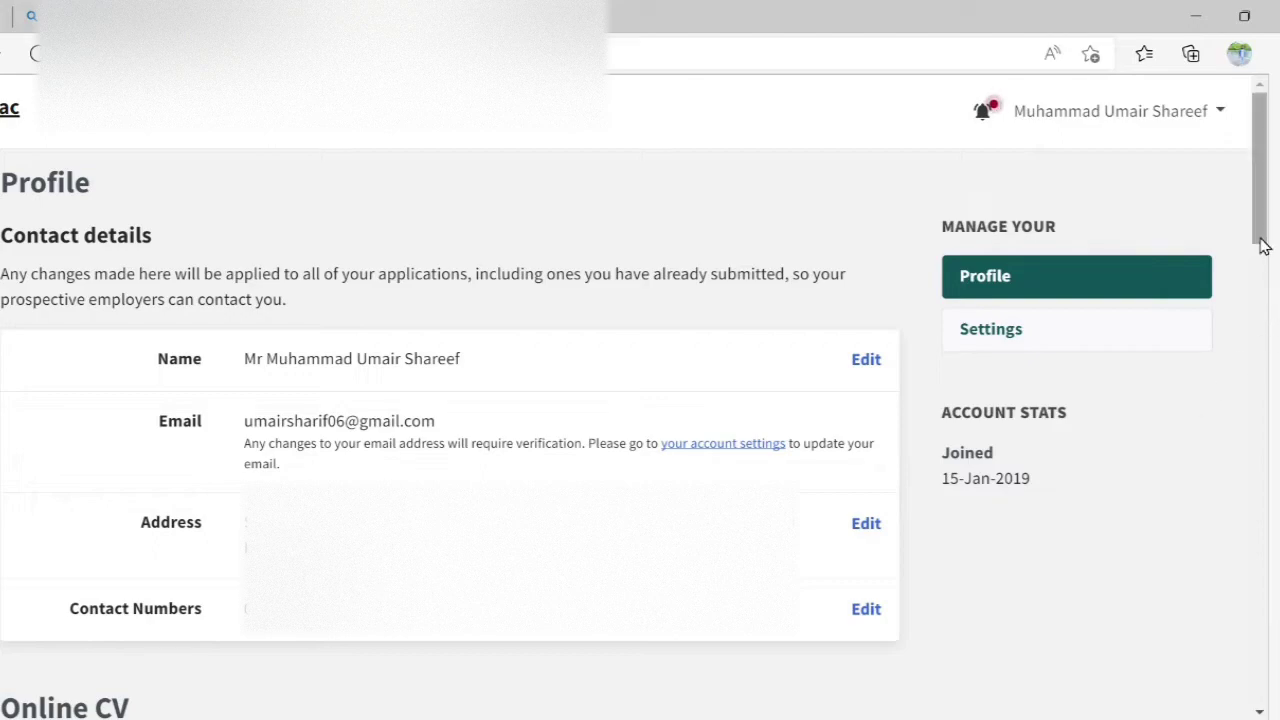
Review the profile's contact details and the online CV sections for qualifications, employment and supporting information.
mouse_move(1262, 246)
mouse_down()
mouse_move(1270, 315)
mouse_move(1270, 256)
mouse_up()
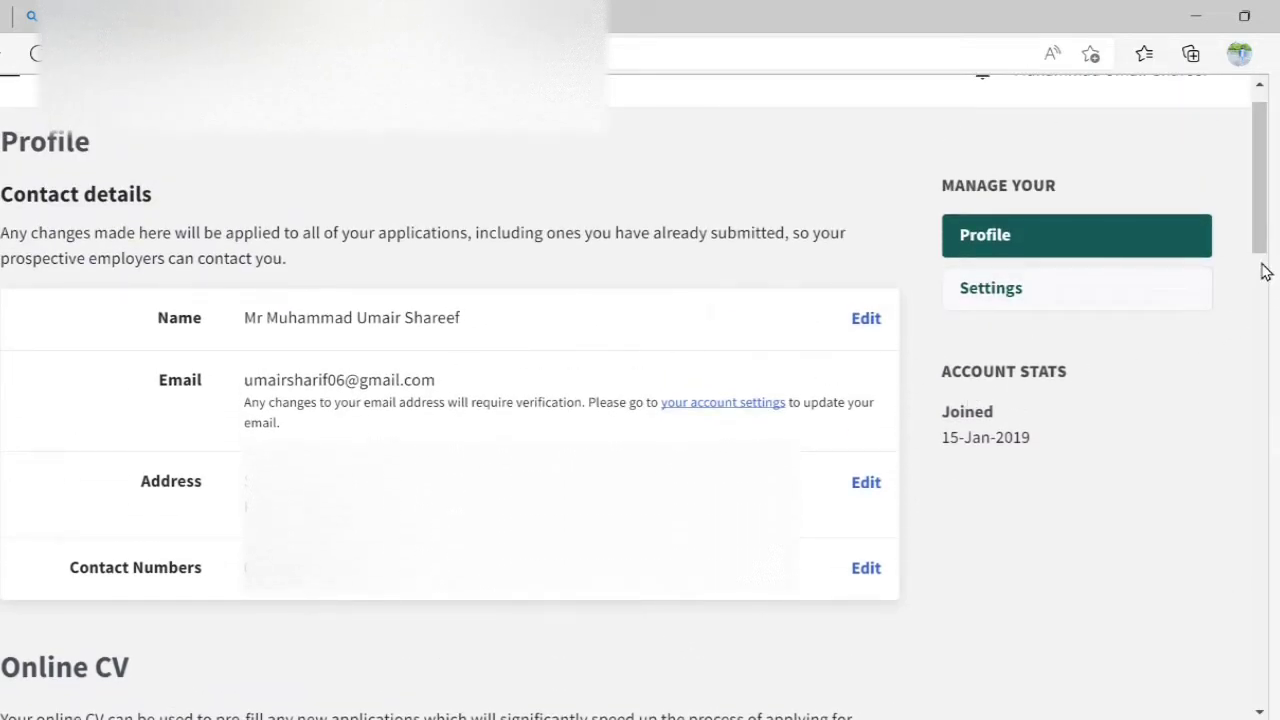
mouse_move(1262, 257)
mouse_down()
mouse_move(1266, 400)
mouse_move(1270, 264)
mouse_up()
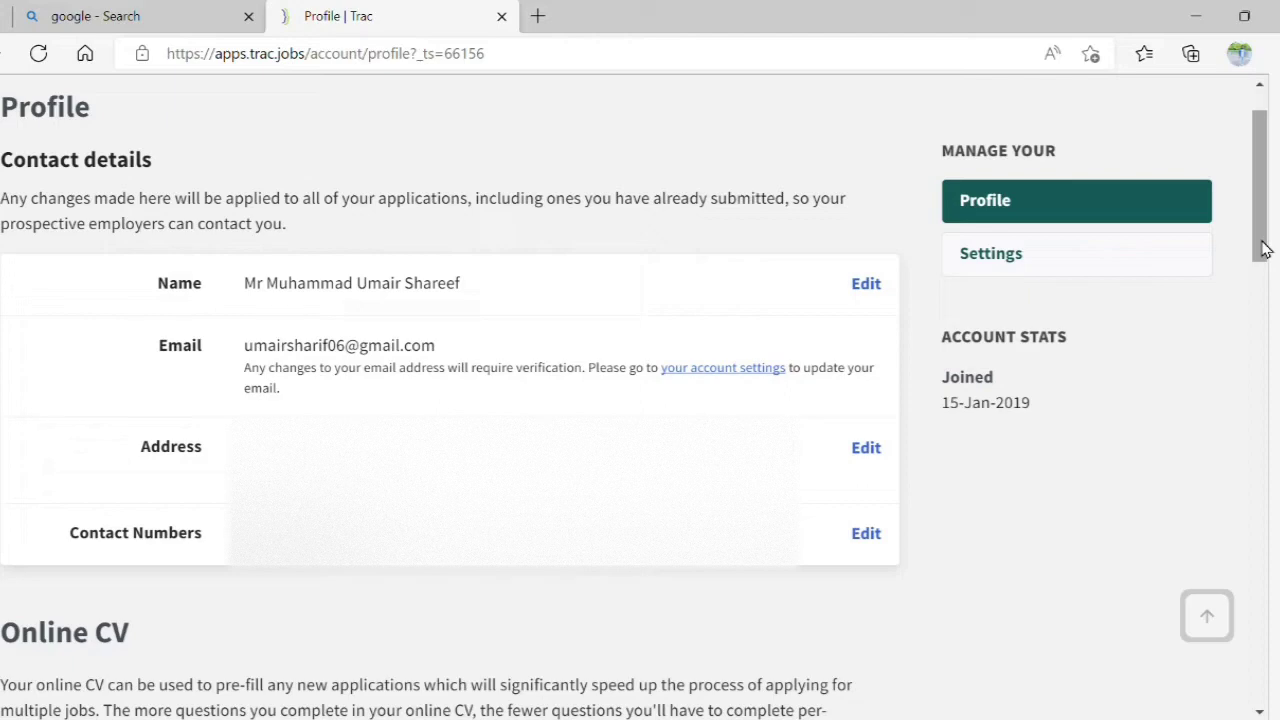
drag(1263, 249, 1257, 270)
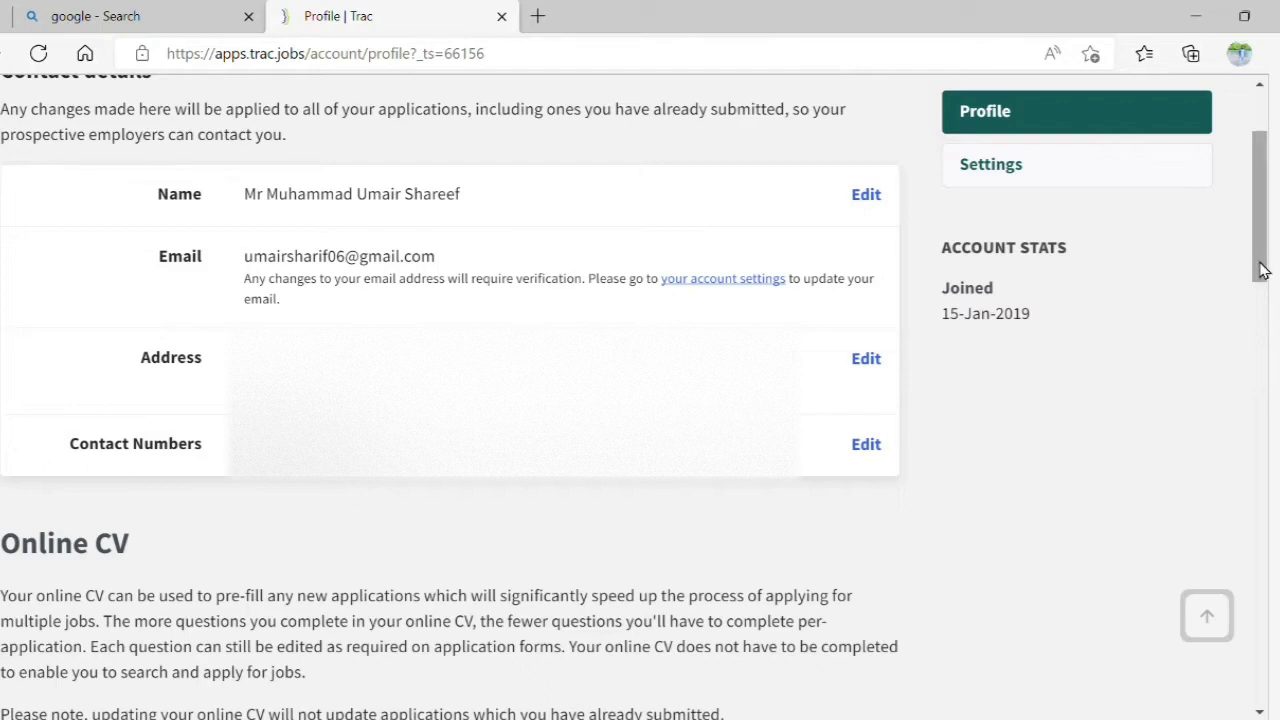
drag(1262, 272, 1260, 484)
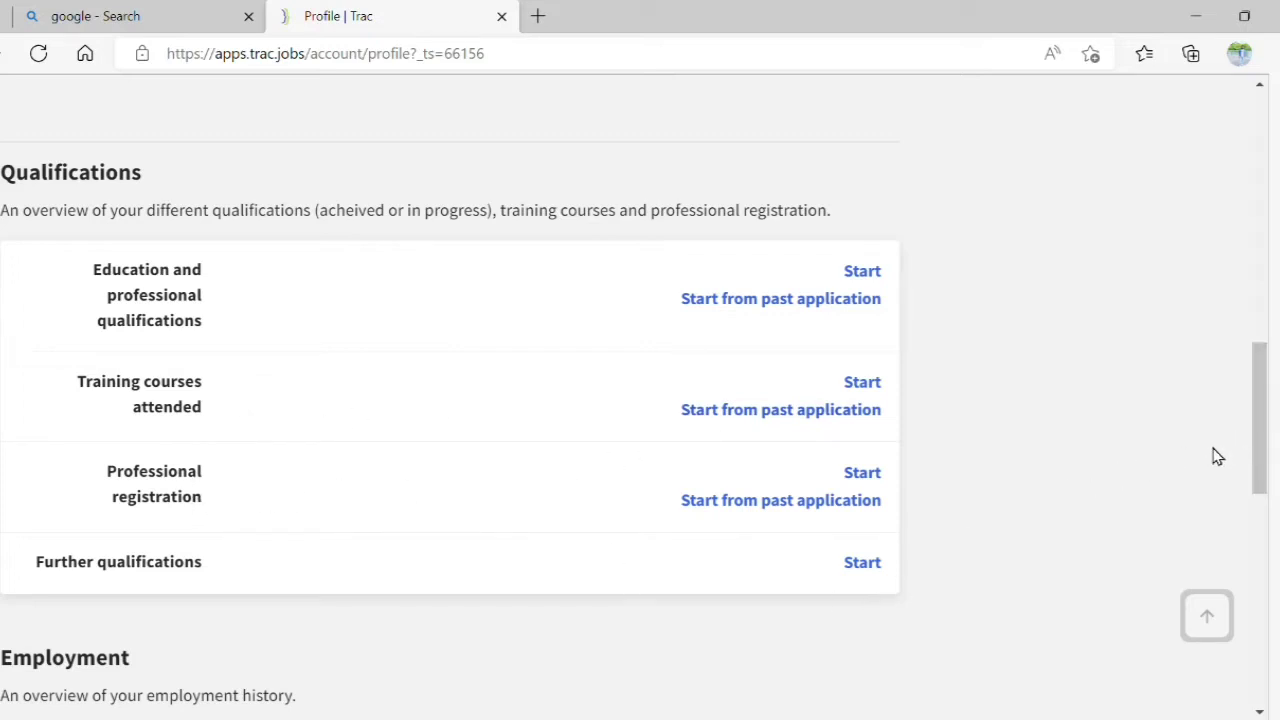
scroll(1216, 456, down, 1)
scroll(1216, 456, down, 5)
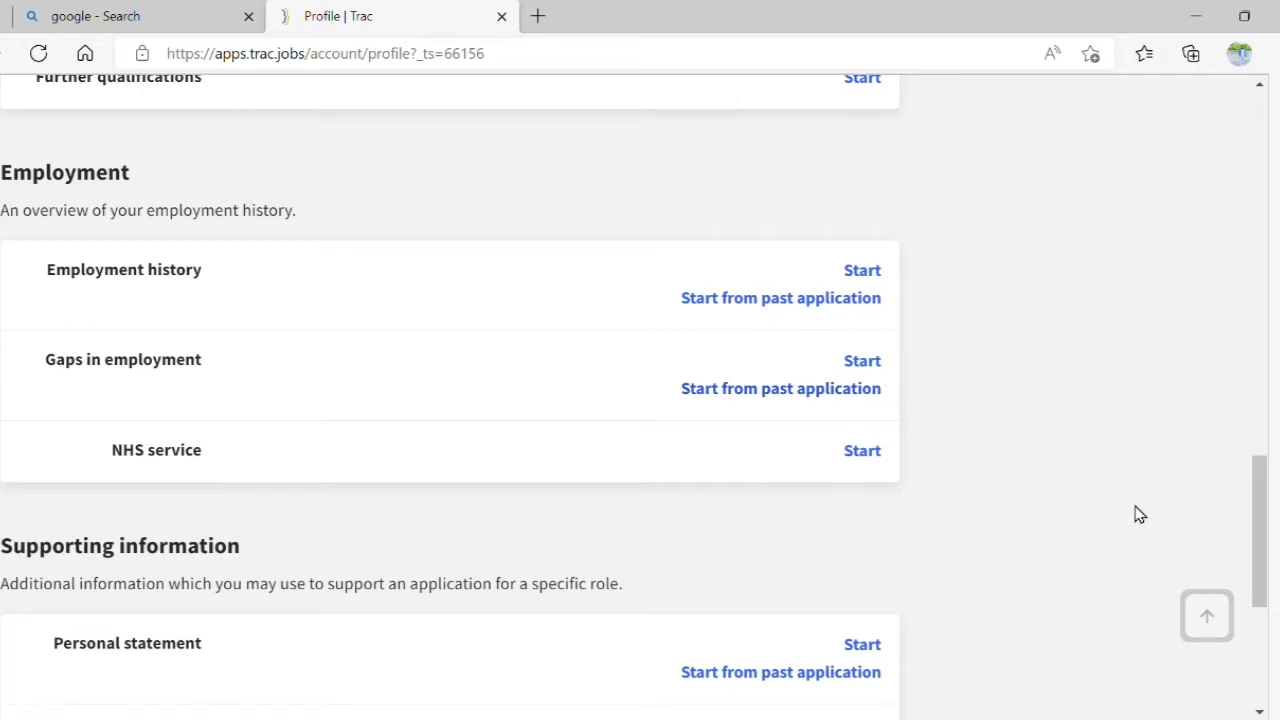
scroll(1172, 519, down, 3)
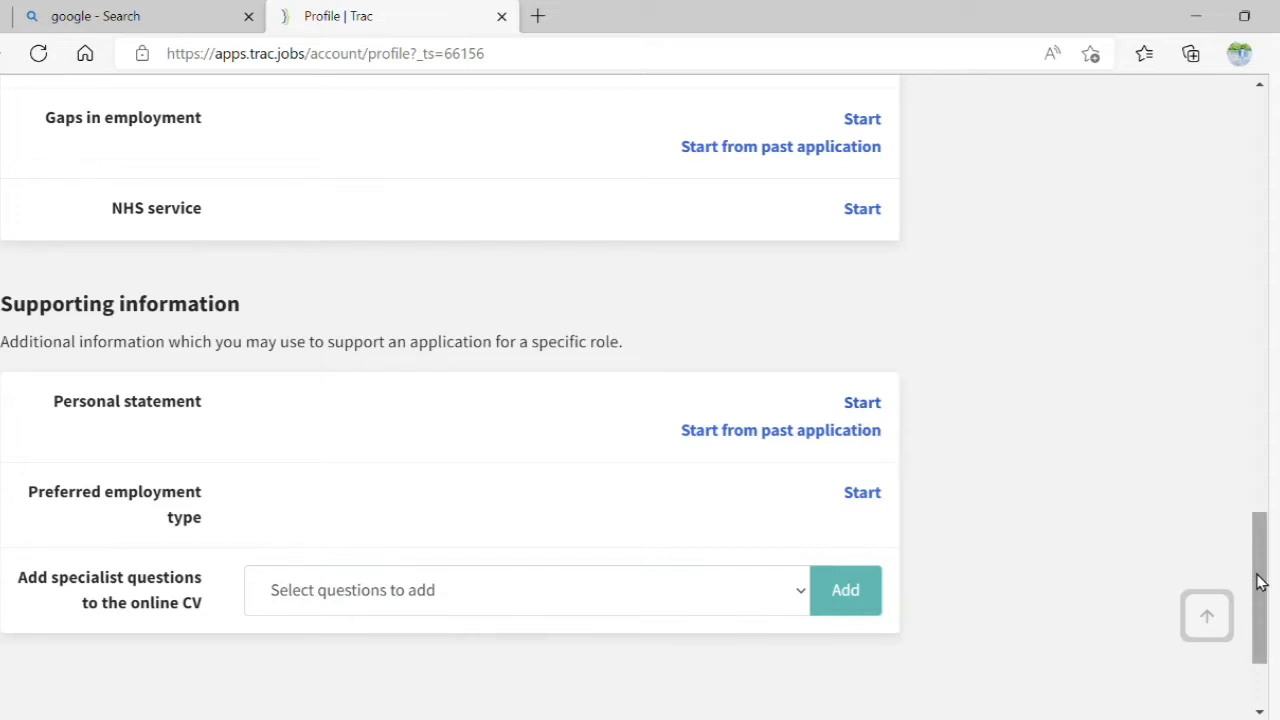
drag(1260, 582, 1272, 160)
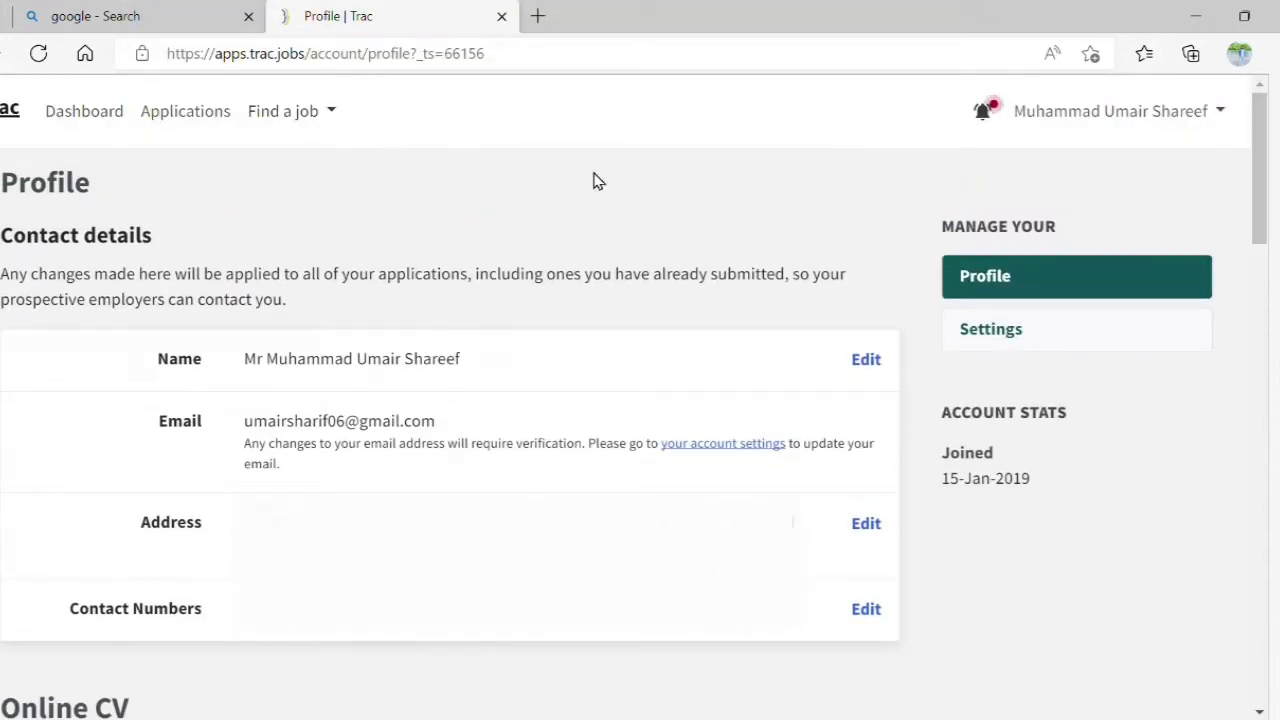
Open the HealthJobsUK job search and choose the Health Science Services sector.
click(334, 112)
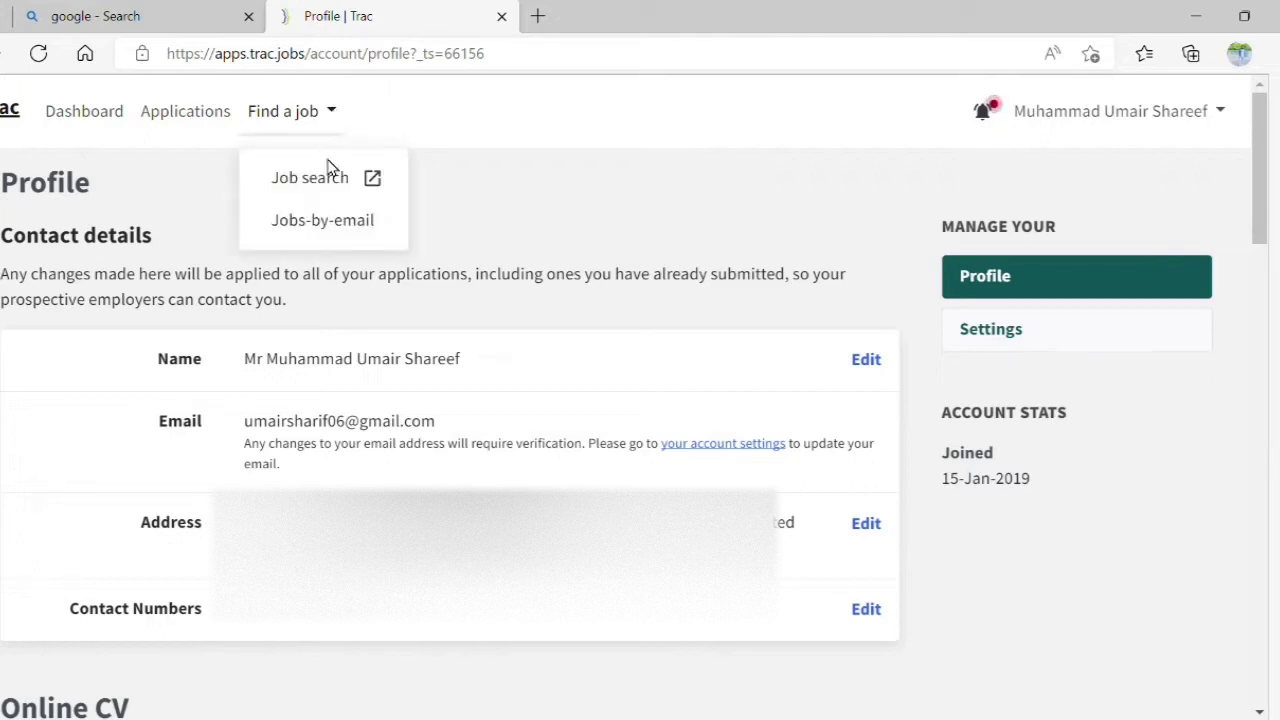
click(336, 191)
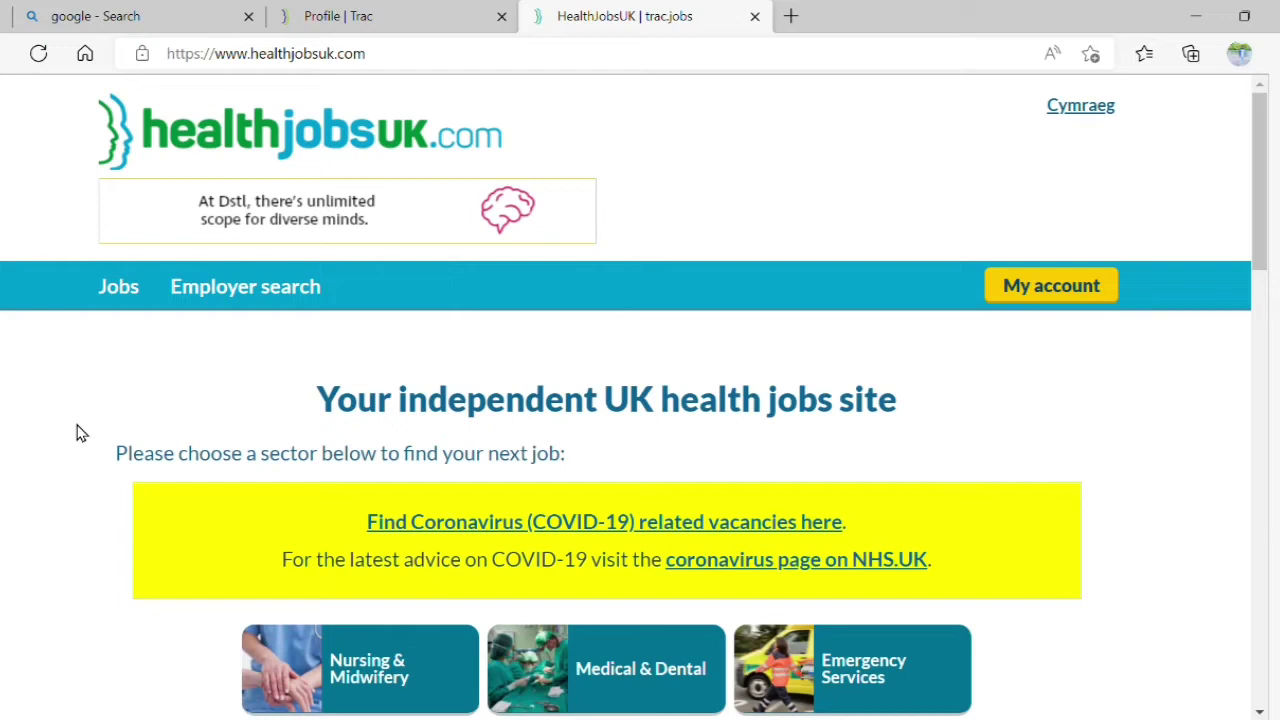
scroll(82, 433, down, 3)
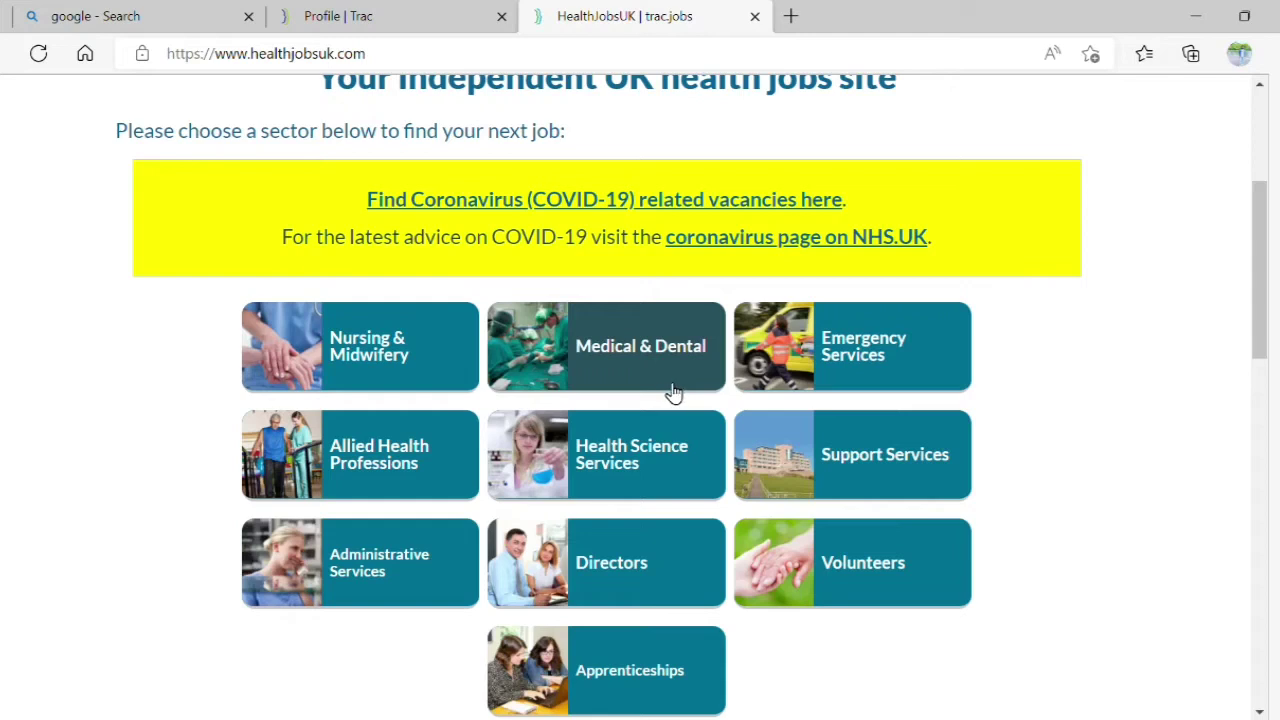
click(667, 472)
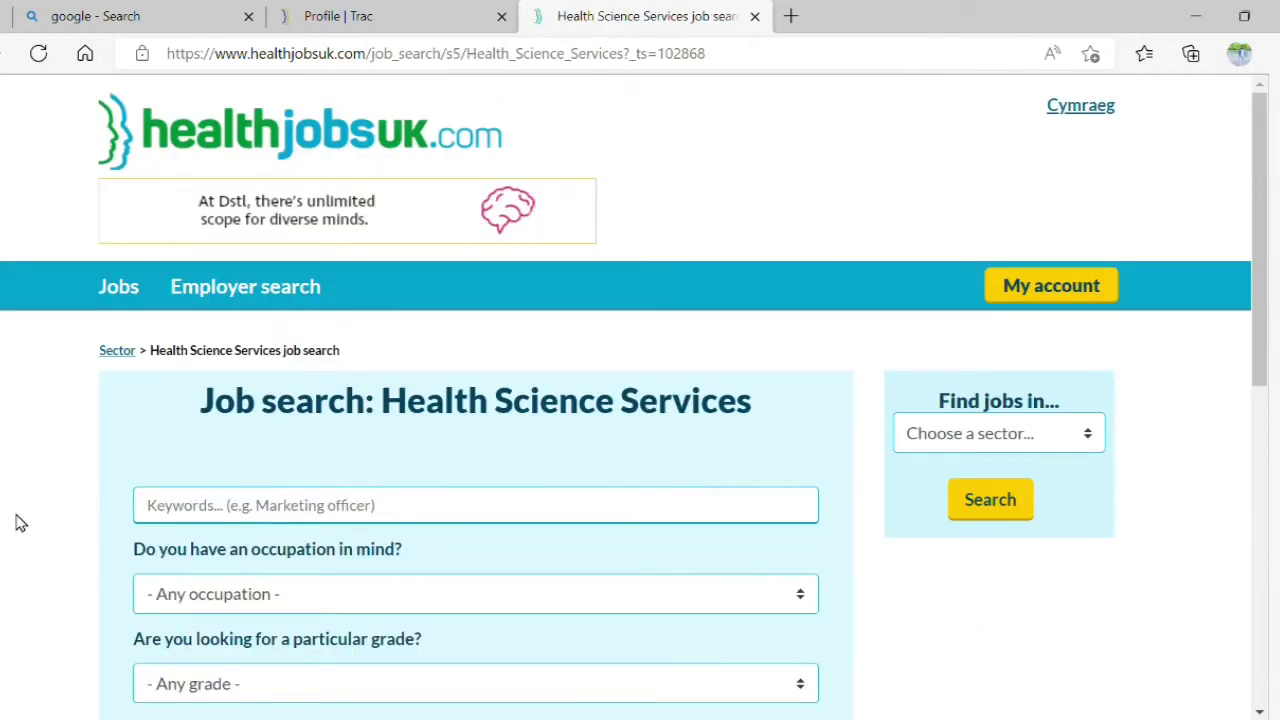
Enter "biomedical scientist" as the keyword for the Health Science Services job search.
scroll(15, 522, down, 1)
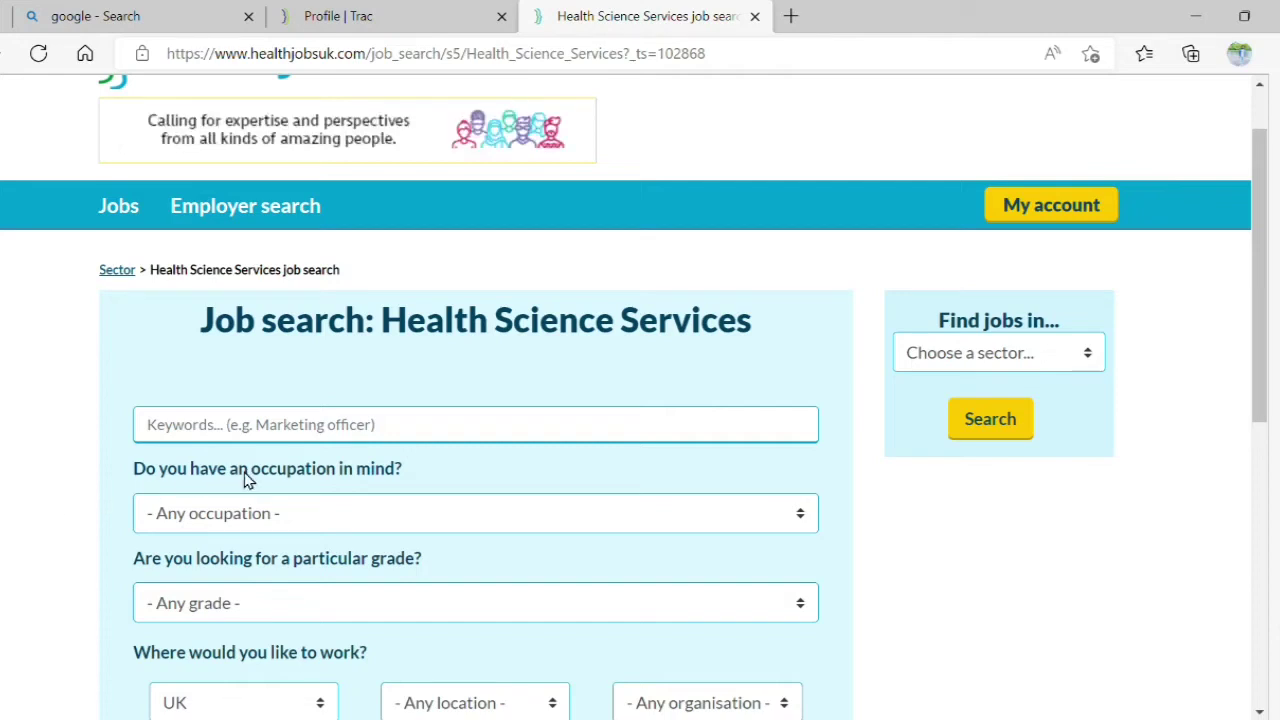
click(376, 435)
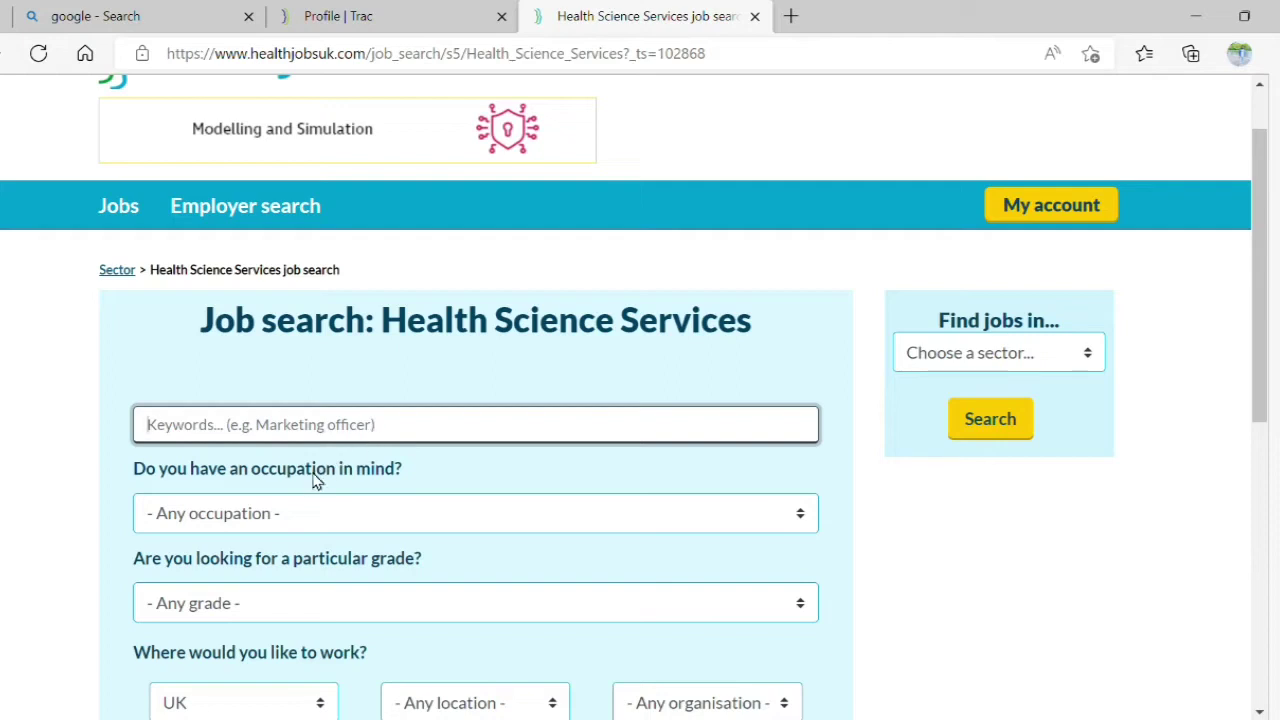
click(281, 498)
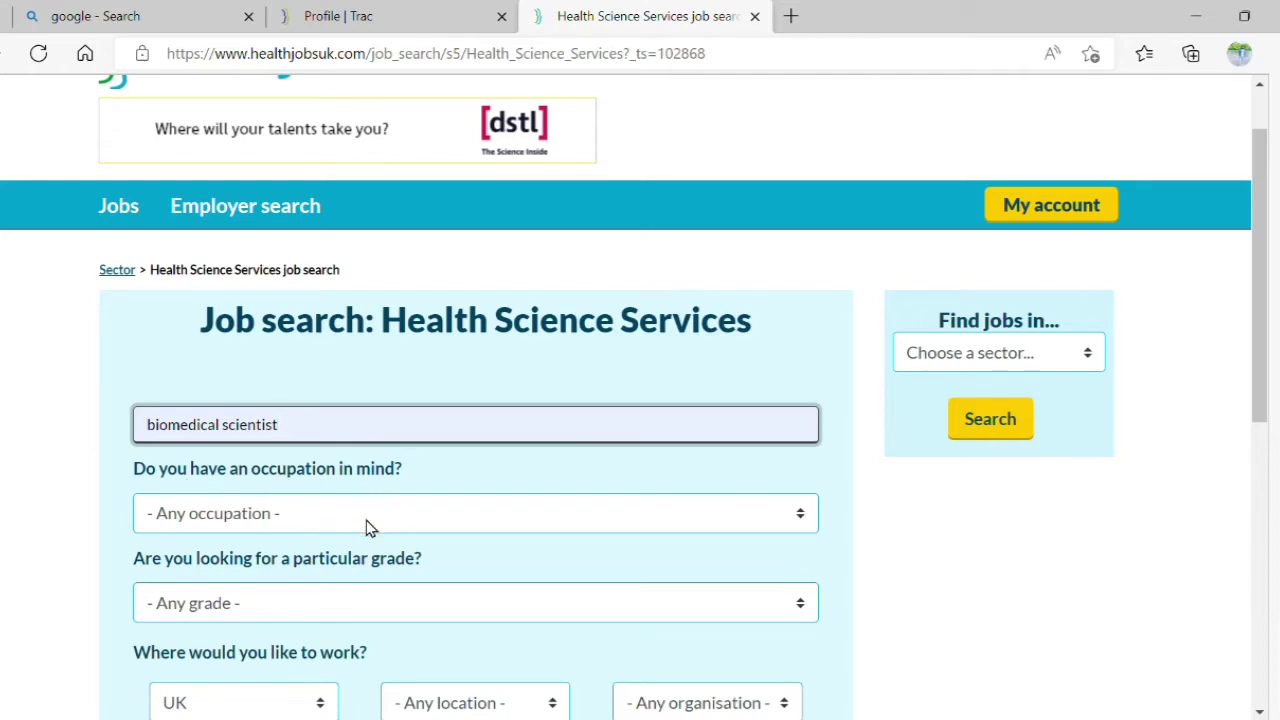
Set the job search's occupation to Biomedical Sciences.
key(Tab)
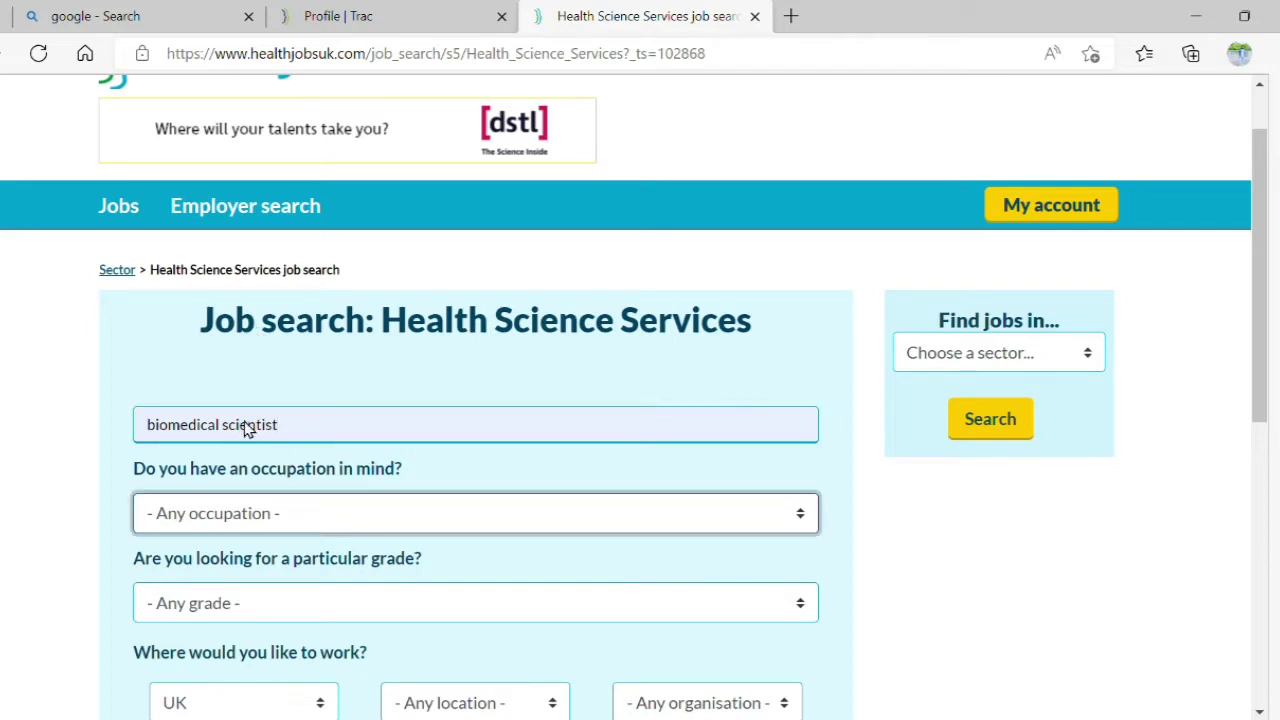
click(270, 211)
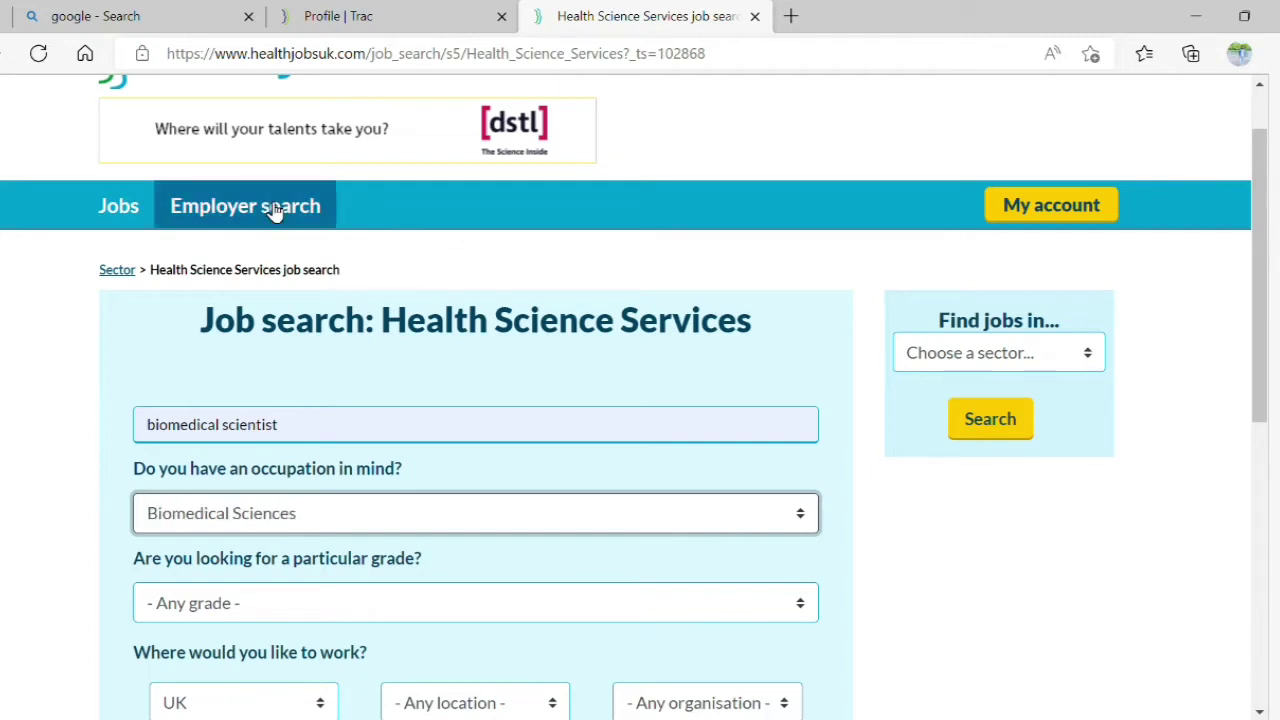
key(Down)
key(Down)
key(Up)
key(Up)
click(98, 534)
Set the grade for the job search to Band 5.
scroll(98, 534, down, 2)
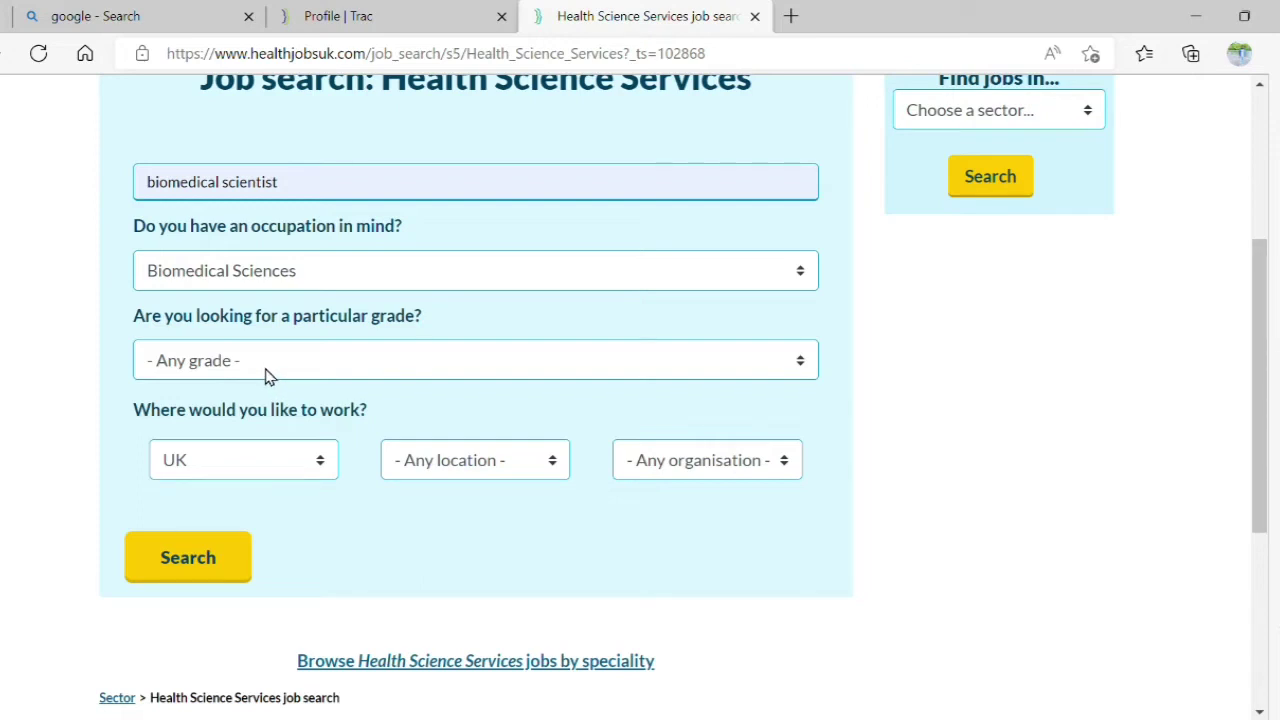
click(265, 370)
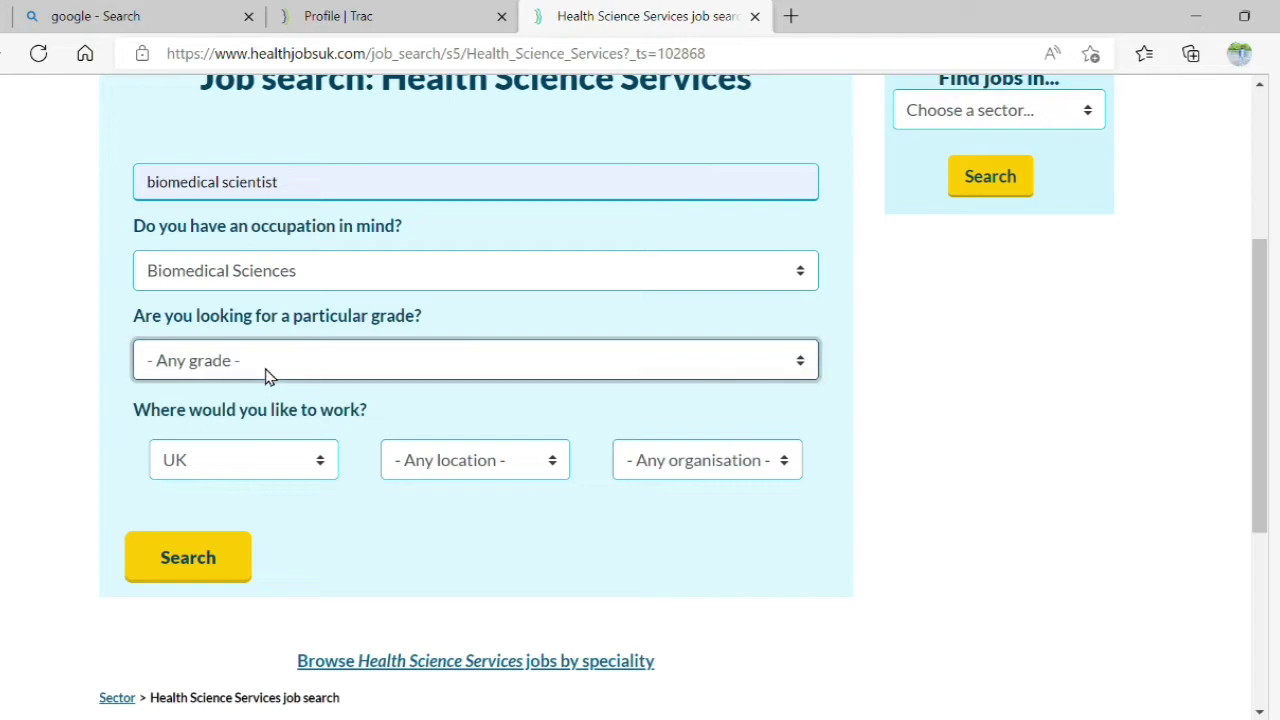
key(Down)
key(Down)
key(Down)
key(Down)
key(Down)
key(Down)
key(Down)
key(Down)
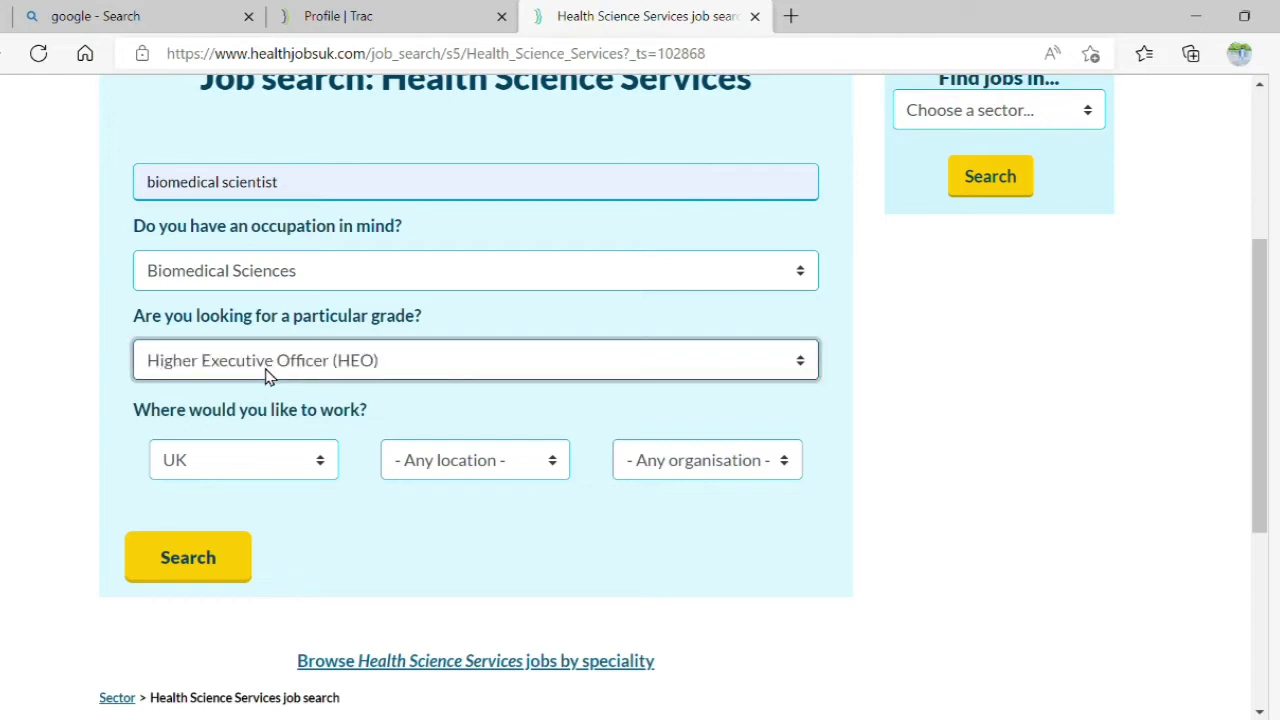
key(Down)
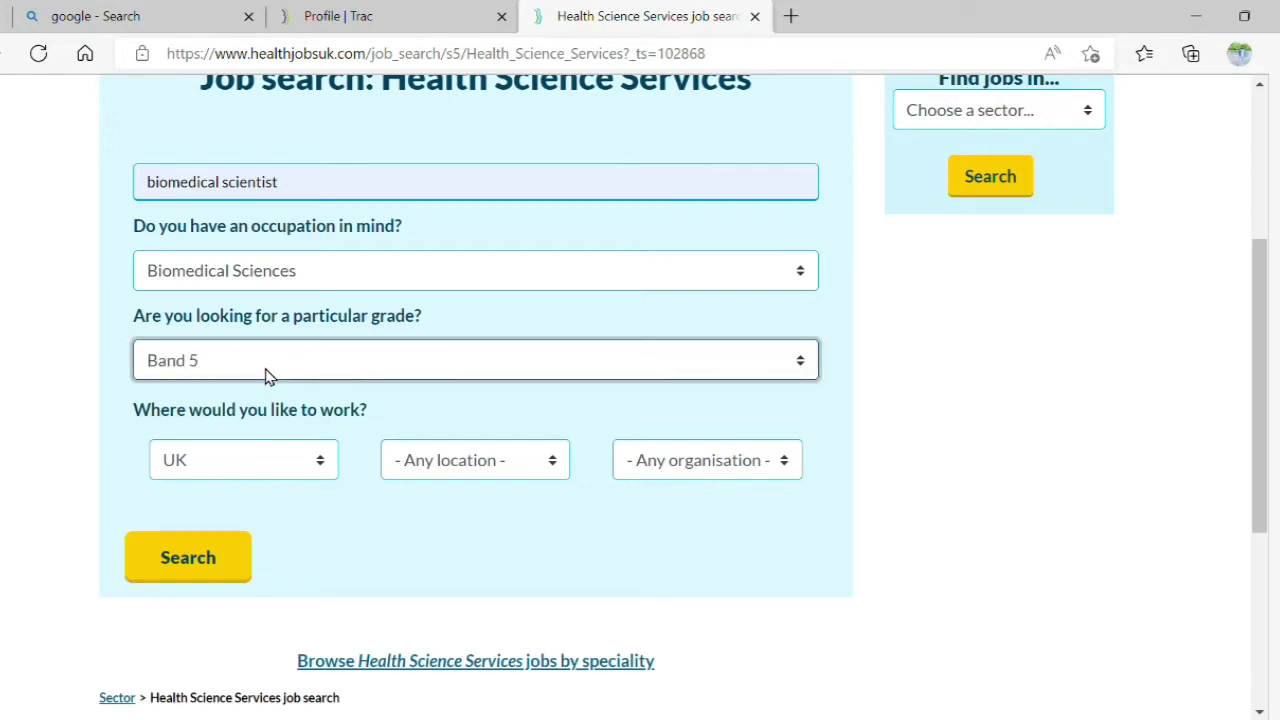
key(Down)
key(Down)
key(Down)
key(Up)
key(Up)
key(Up)
key(Up)
key(Down)
key(Down)
key(Down)
key(Down)
key(Down)
key(Up)
key(Up)
key(Up)
key(Up)
Check the country, location and organisation choices, keeping UK, any location and any organisation, and run the job search.
click(322, 468)
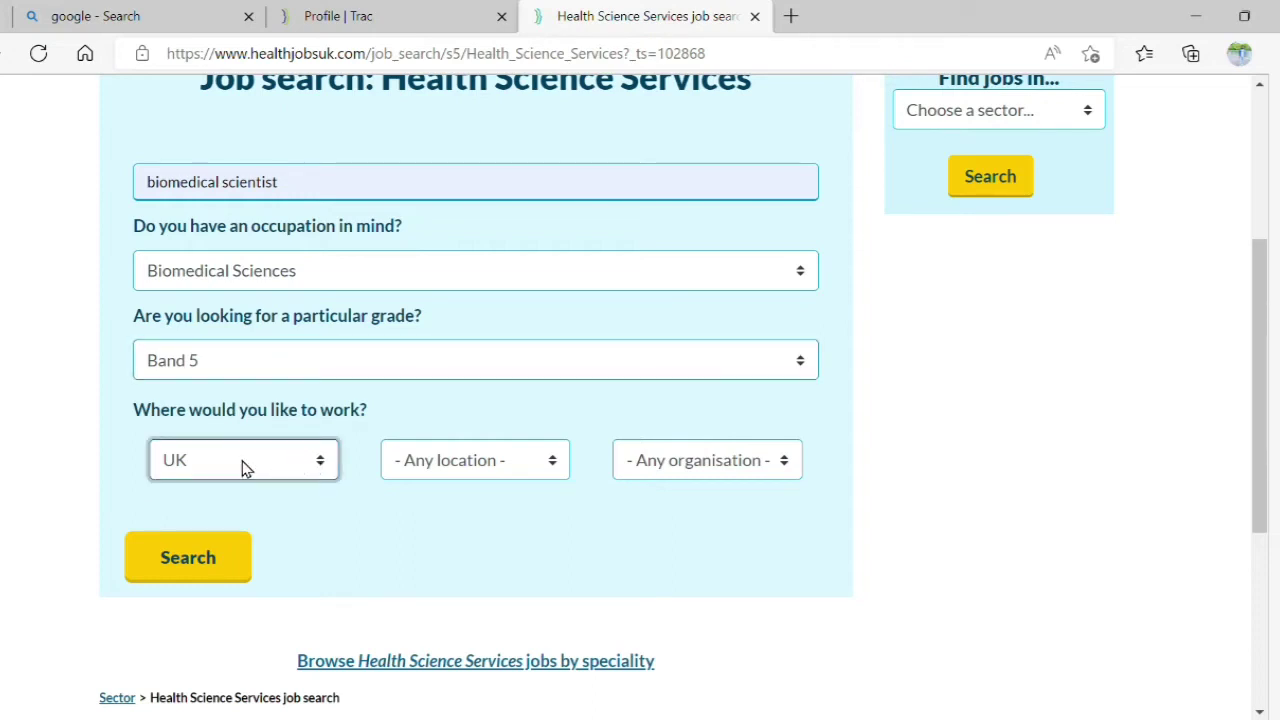
click(507, 476)
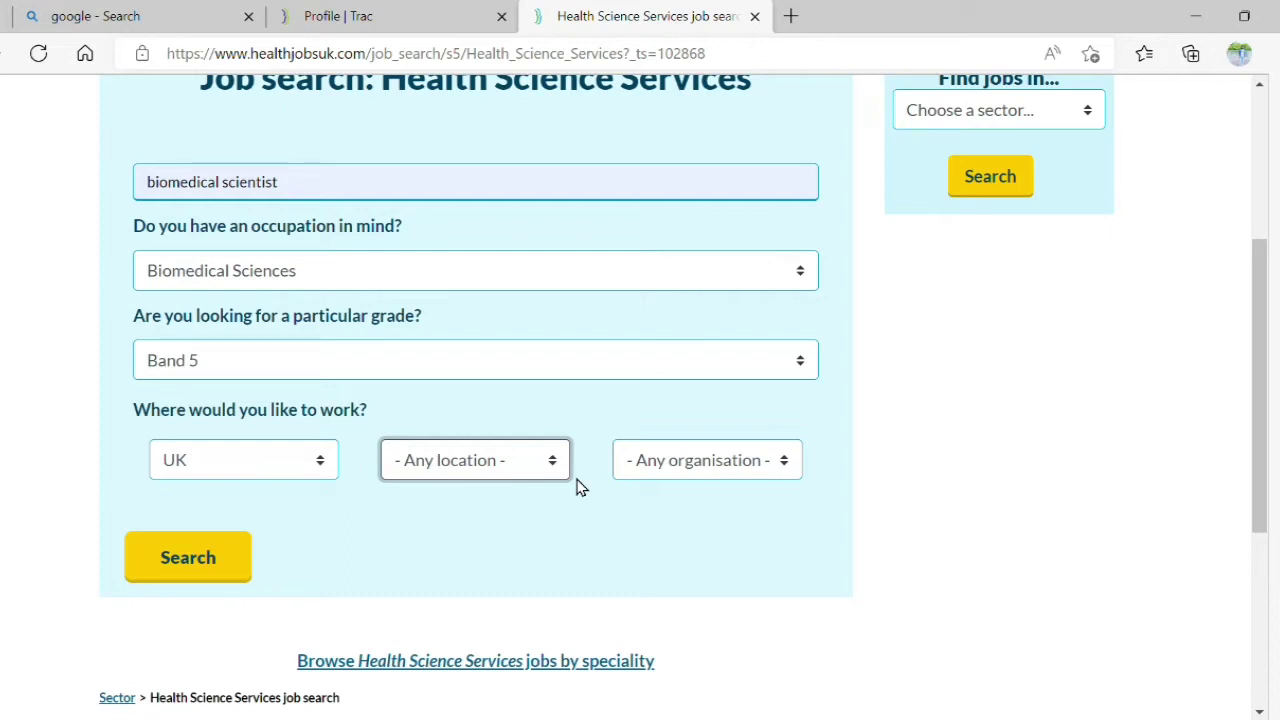
click(760, 467)
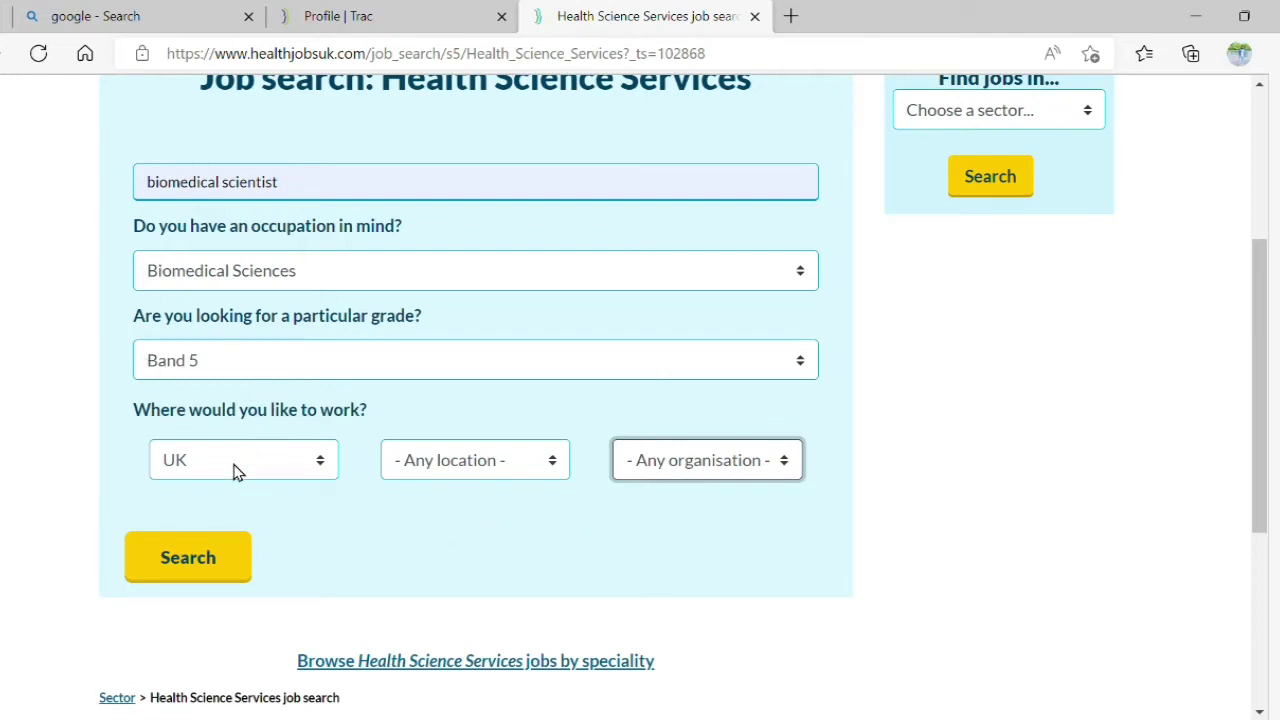
click(218, 560)
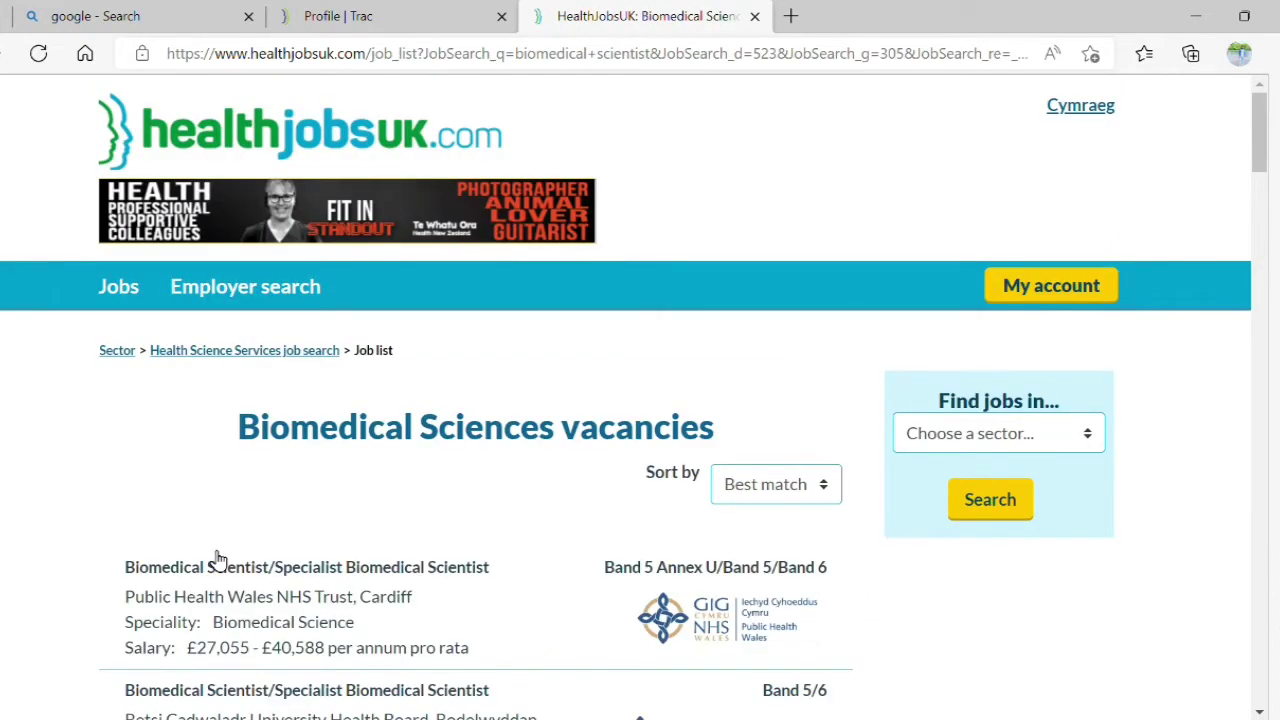
Browse the Biomedical Sciences vacancies and open the Biomedical Scientist/Specialist Biomedical Scientist post at Public Health Wales NHS Trust, Cardiff.
scroll(218, 560, down, 1)
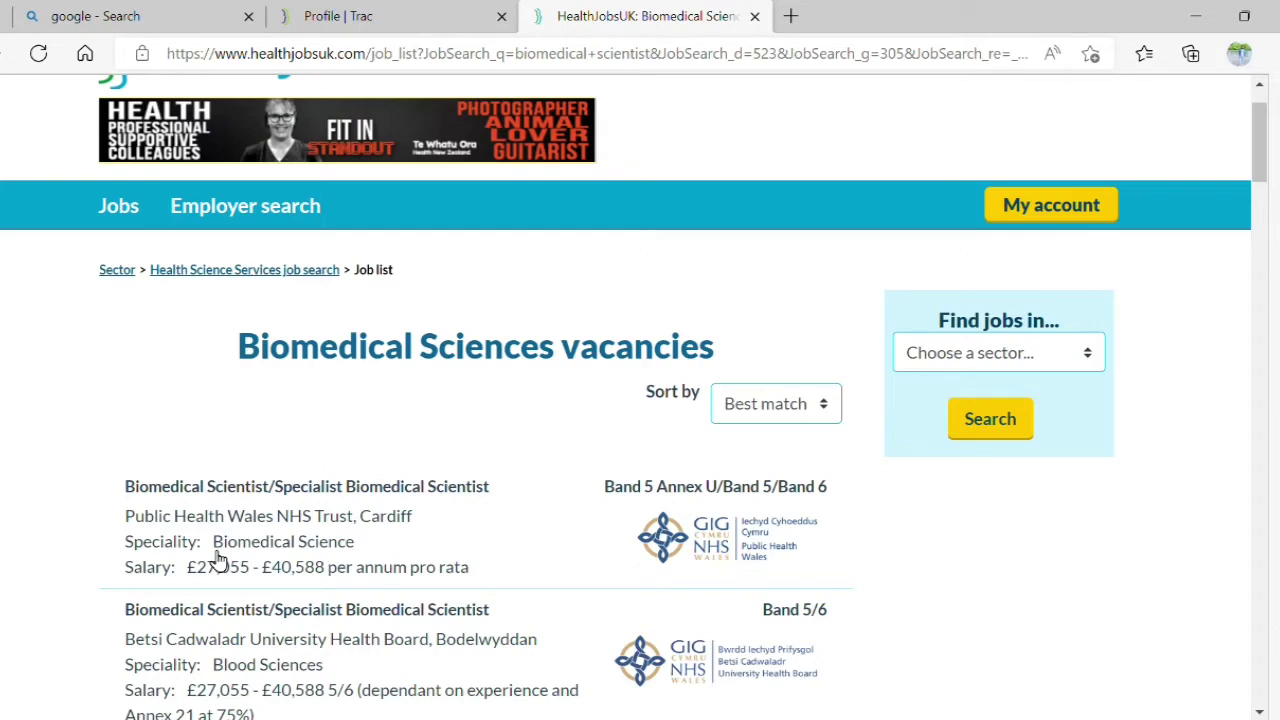
scroll(218, 560, down, 4)
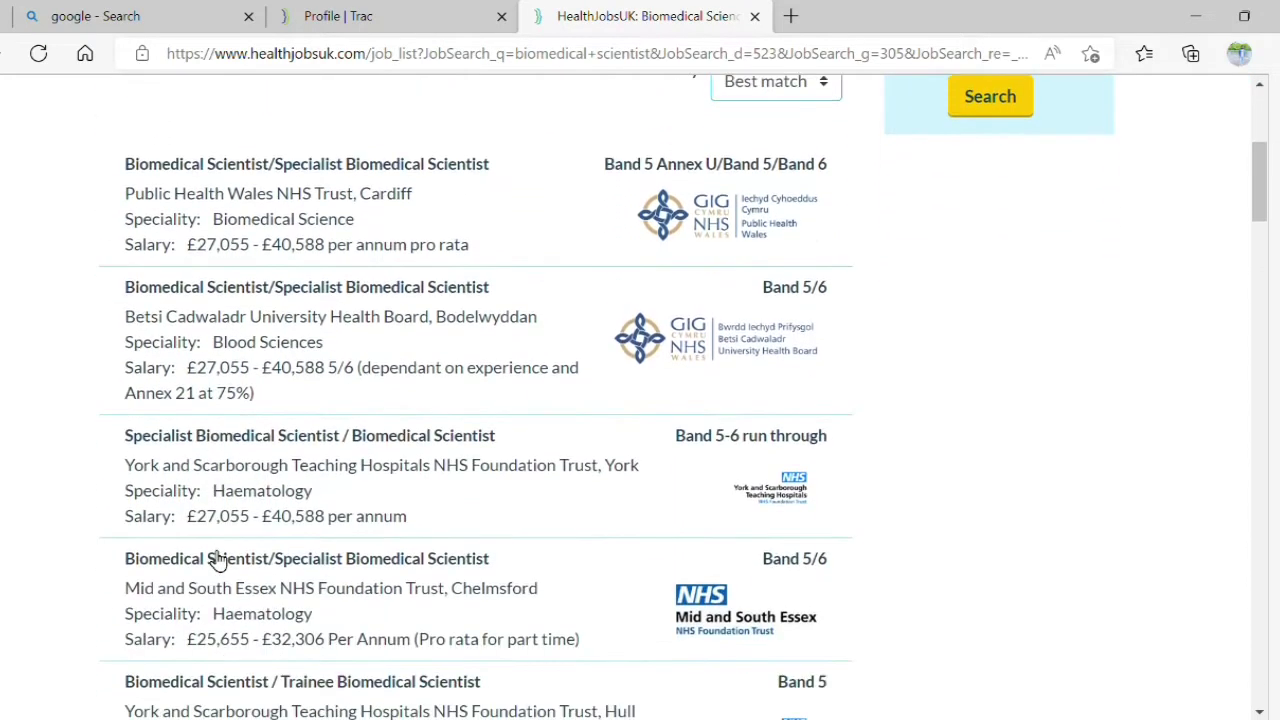
scroll(218, 560, down, 4)
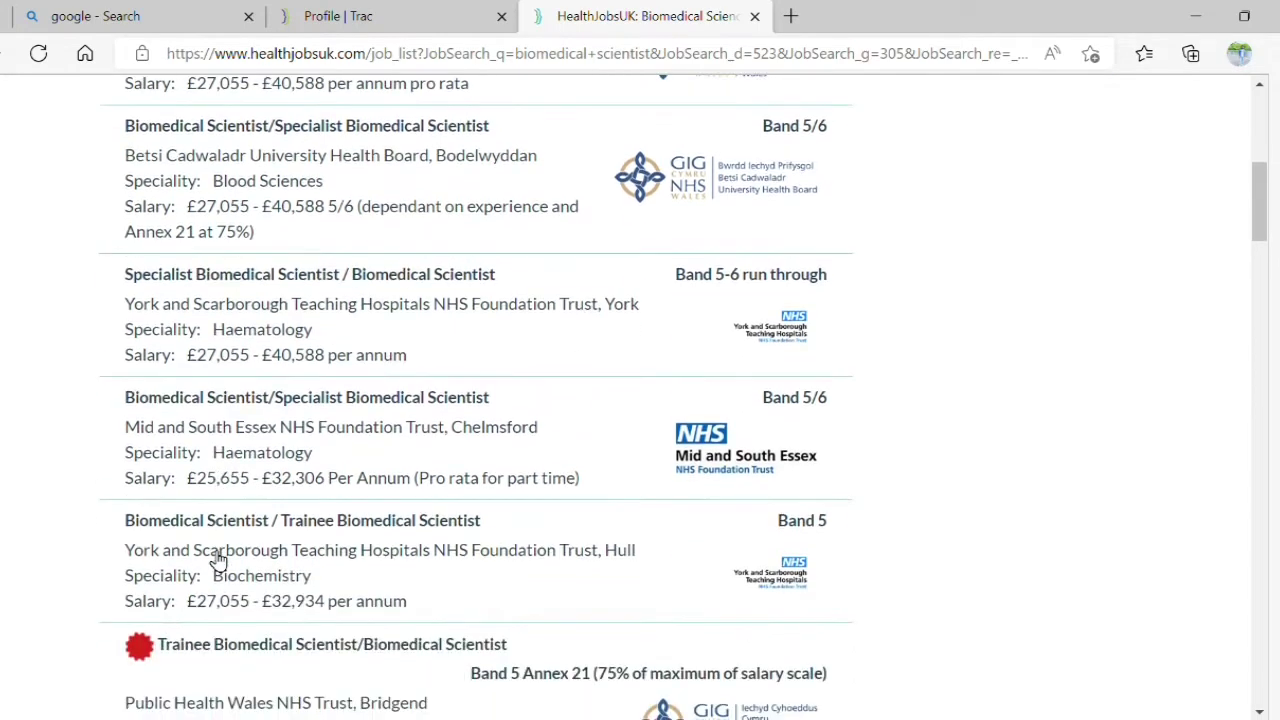
scroll(218, 560, down, 7)
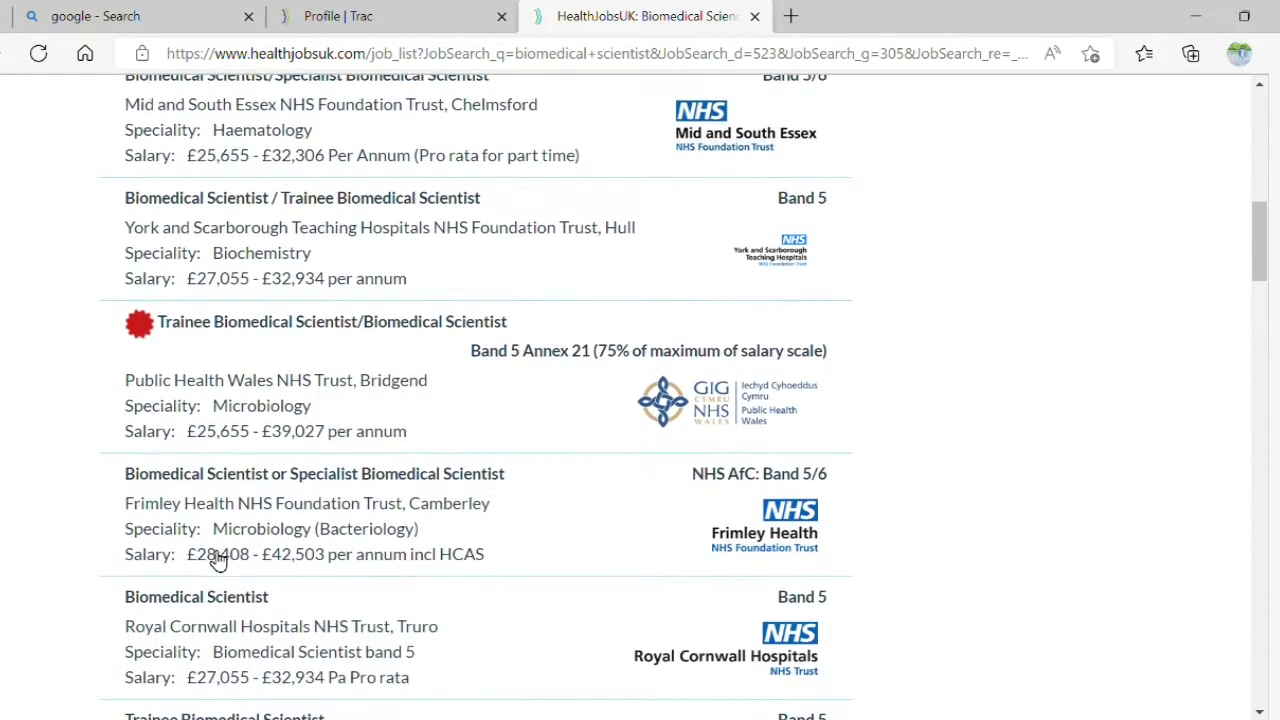
scroll(218, 560, down, 2)
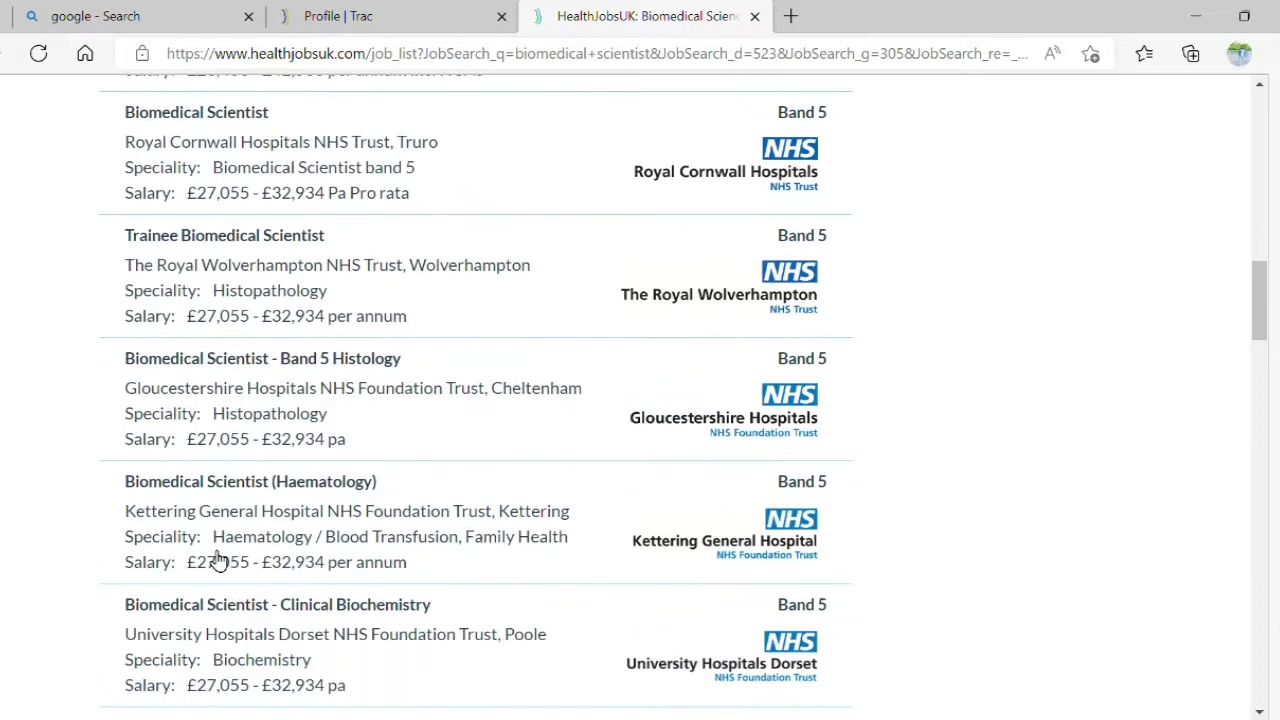
scroll(218, 560, down, 4)
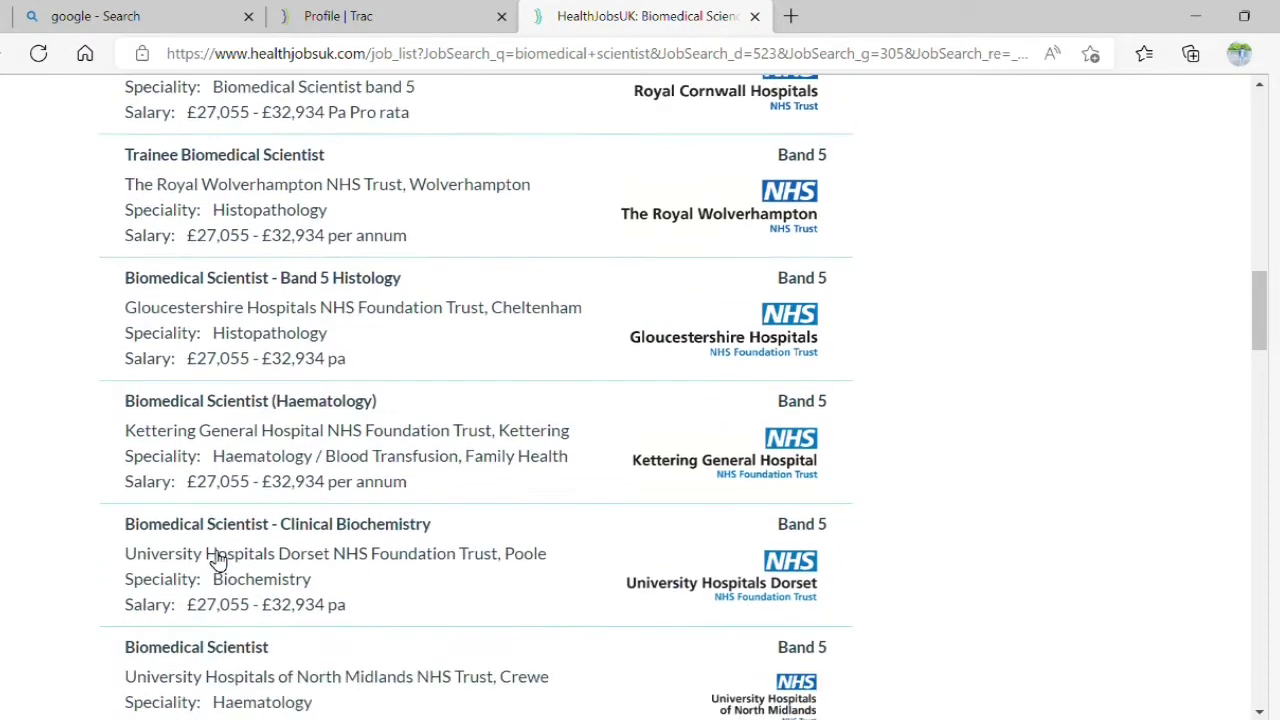
scroll(218, 562, up, 15)
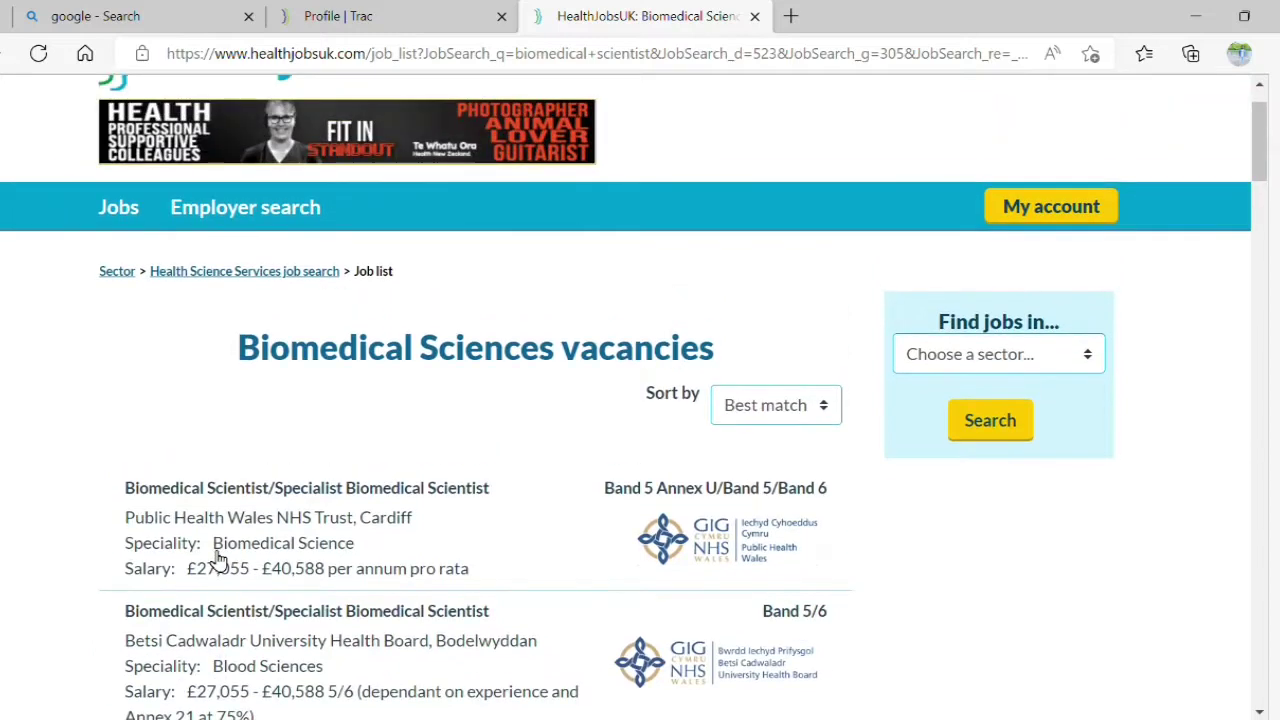
click(330, 498)
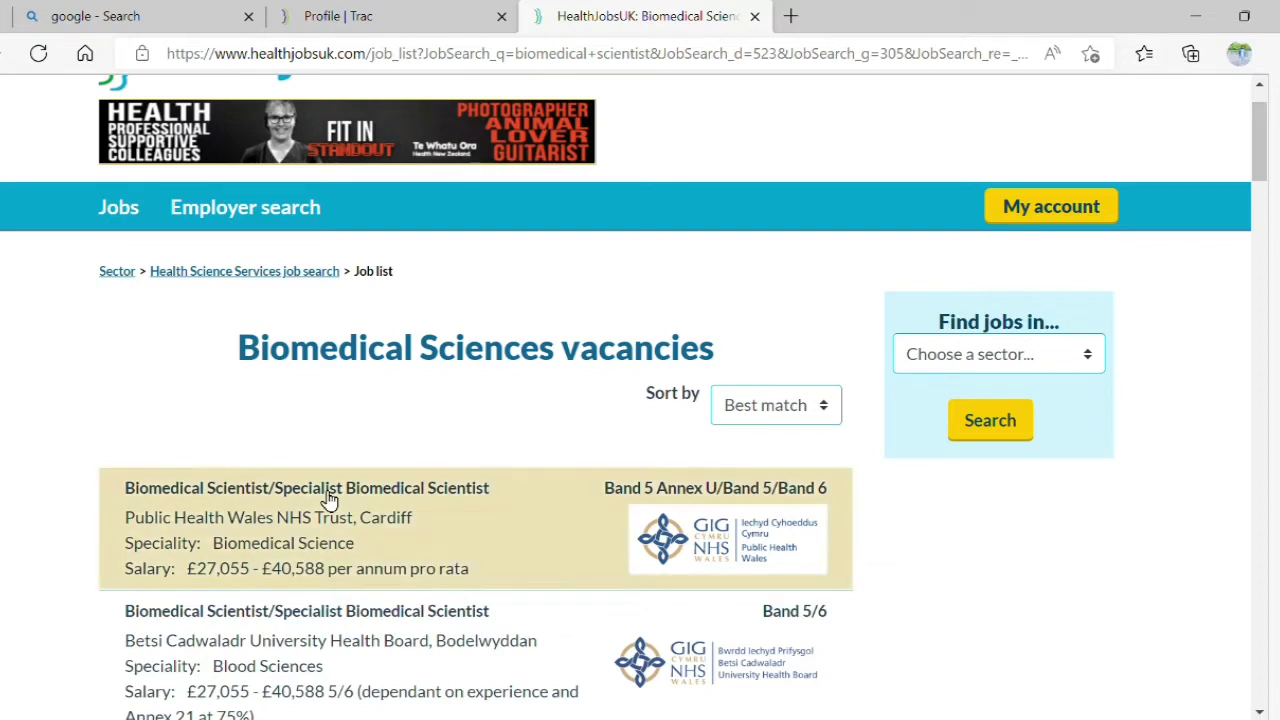
Read the vacancy's job summary, covering grade, contract, working hours, employer, site, salary and closing date.
scroll(330, 498, down, 1)
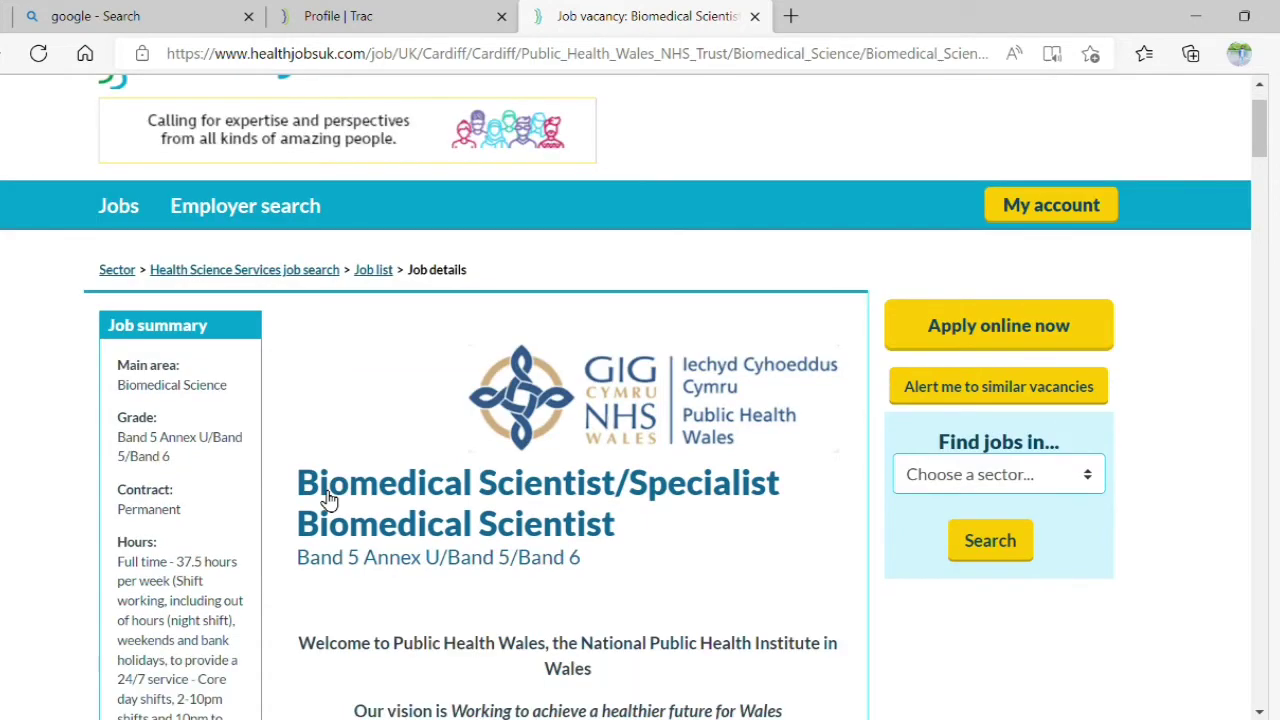
scroll(330, 498, down, 1)
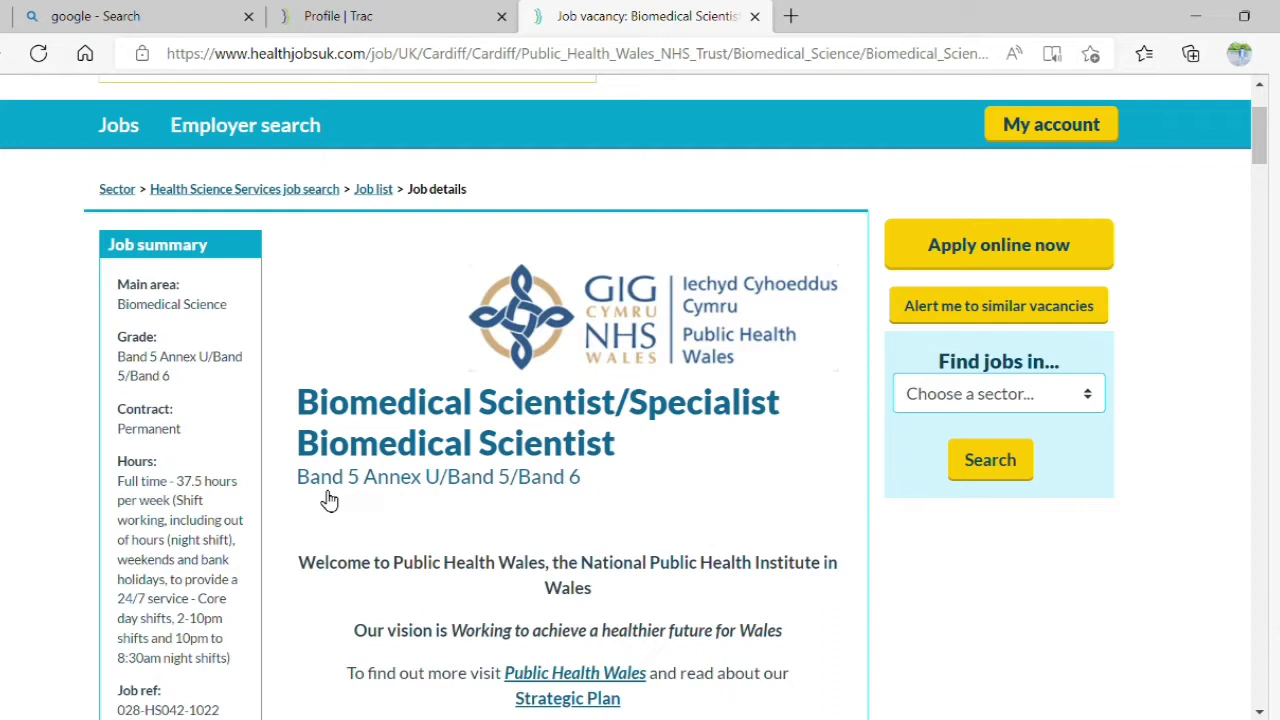
scroll(330, 498, down, 1)
scroll(330, 498, up, 1)
scroll(190, 422, down, 2)
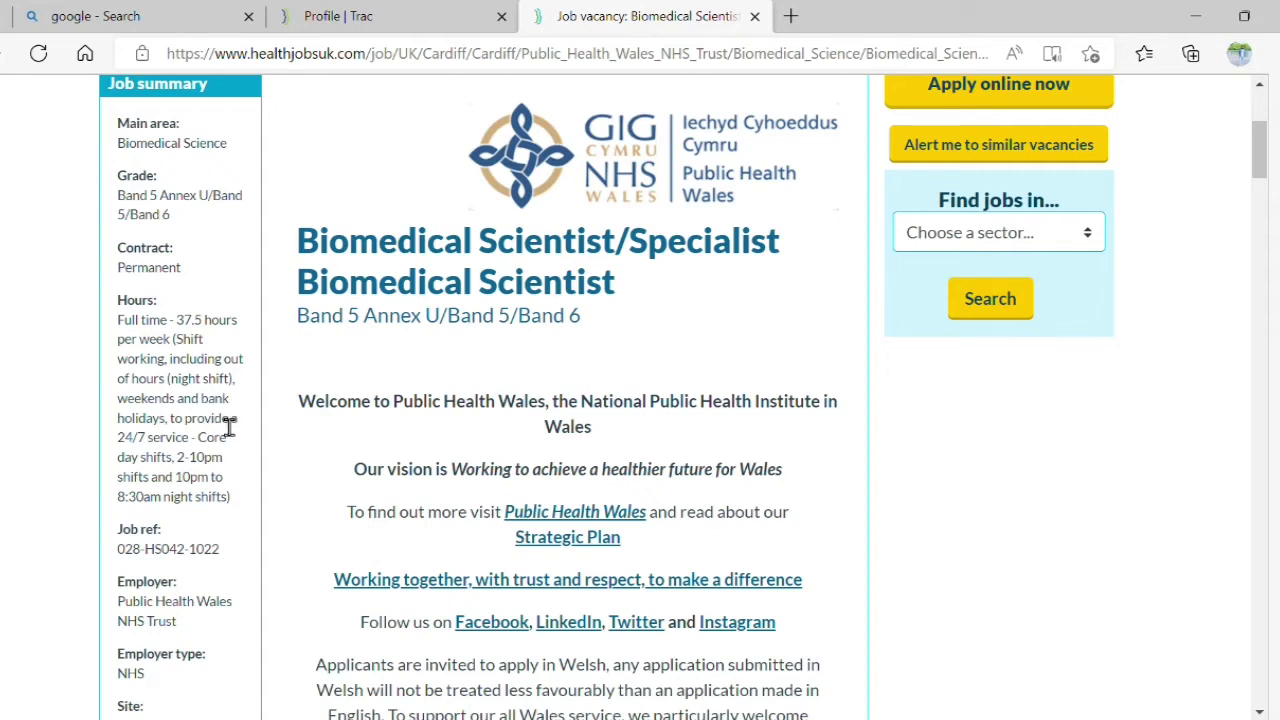
scroll(228, 426, down, 3)
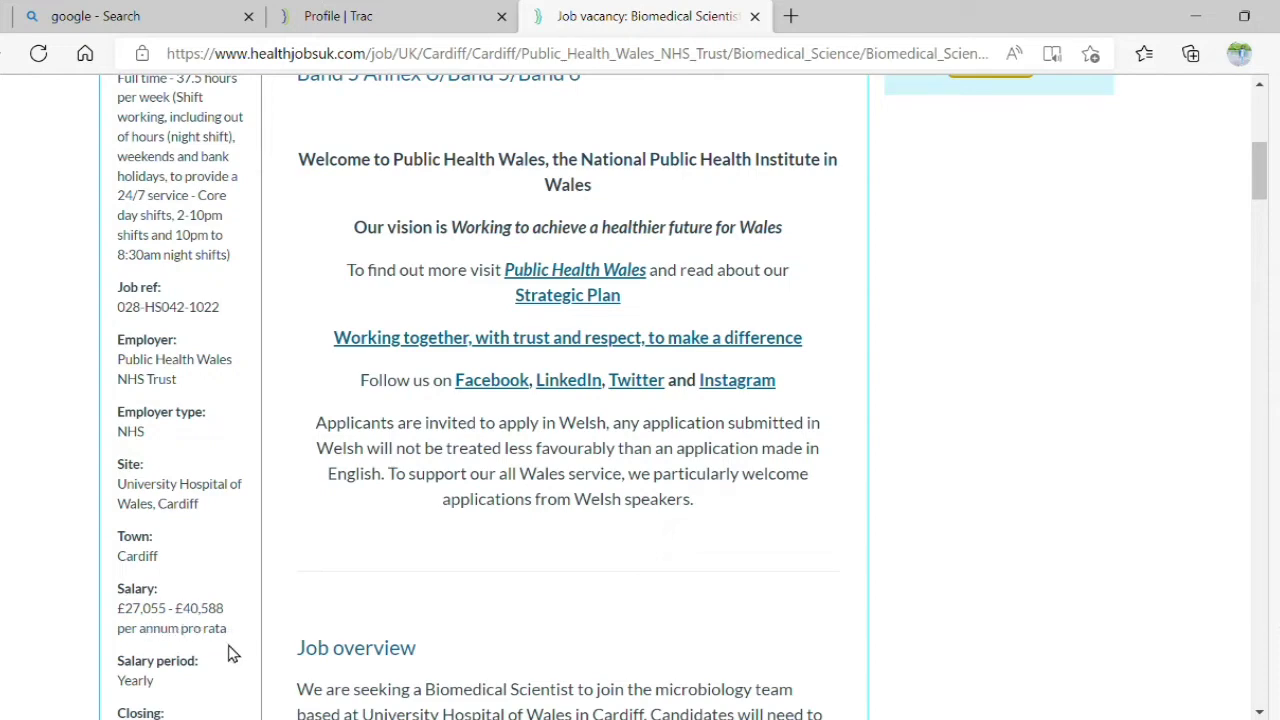
scroll(228, 653, down, 2)
scroll(228, 653, up, 2)
scroll(228, 653, down, 1)
scroll(228, 653, down, 3)
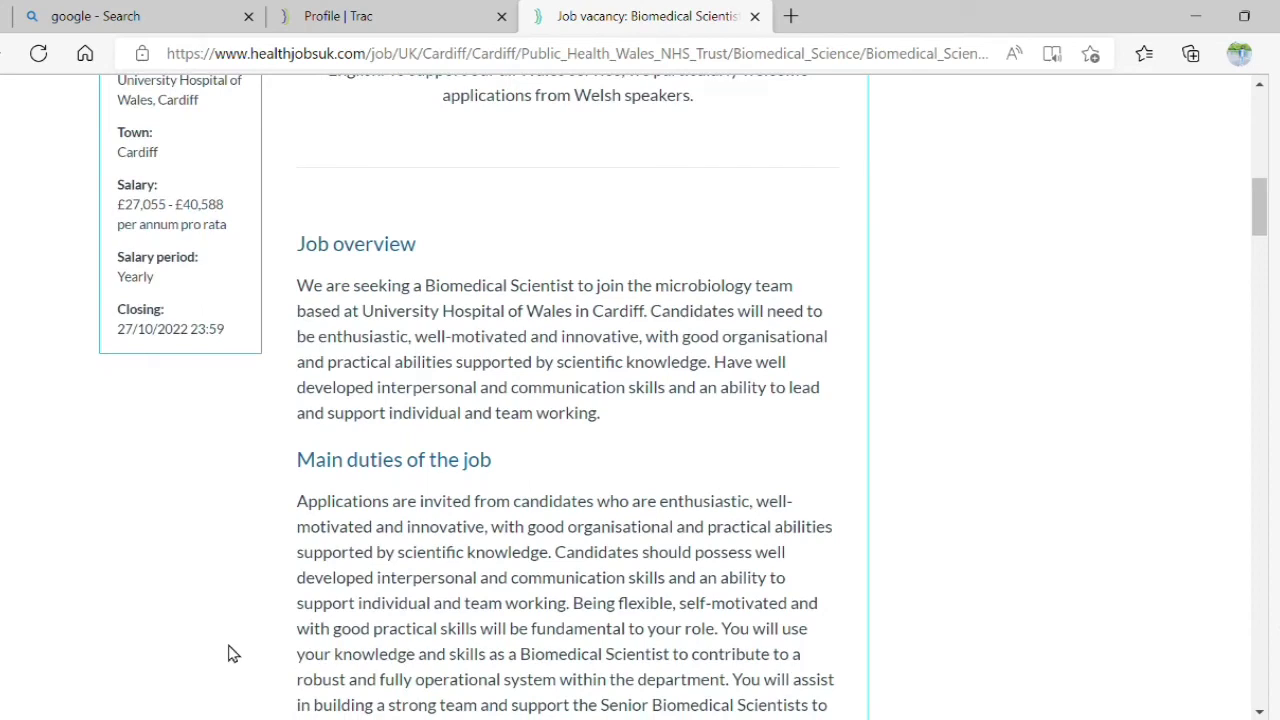
Read the job overview, the main duties of the job and the section on working for the organisation.
scroll(228, 653, down, 1)
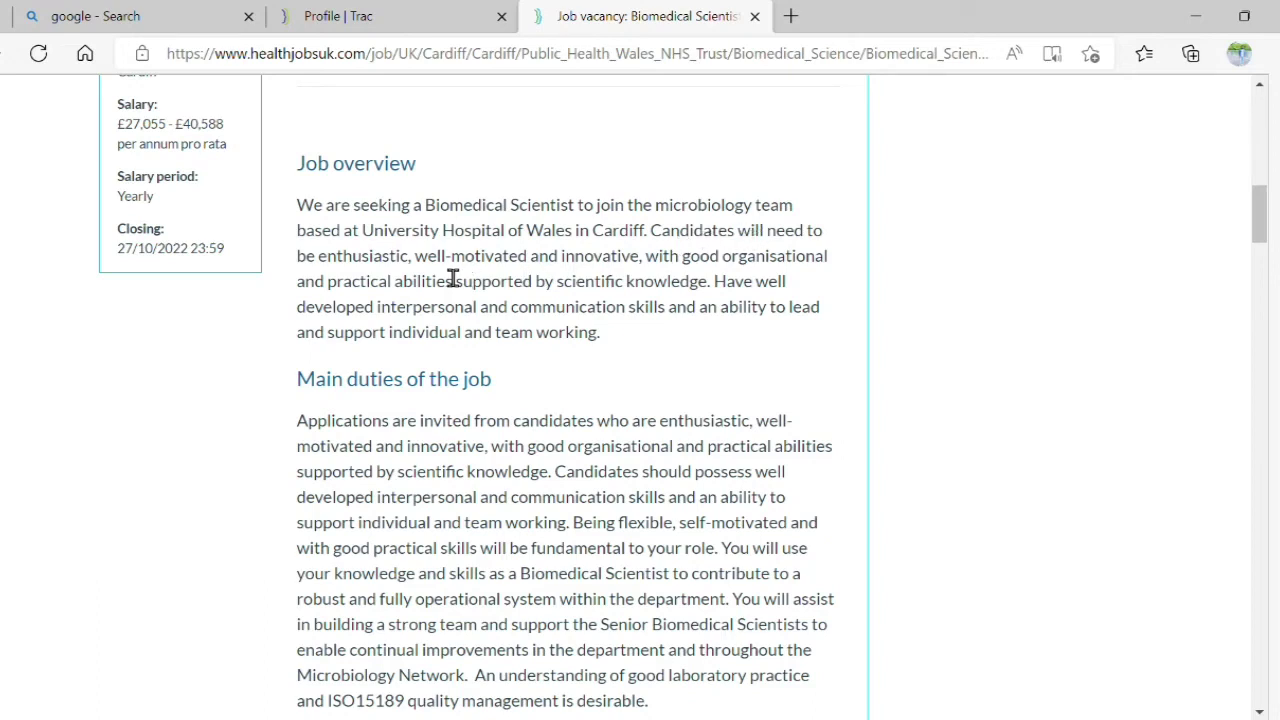
scroll(450, 278, down, 3)
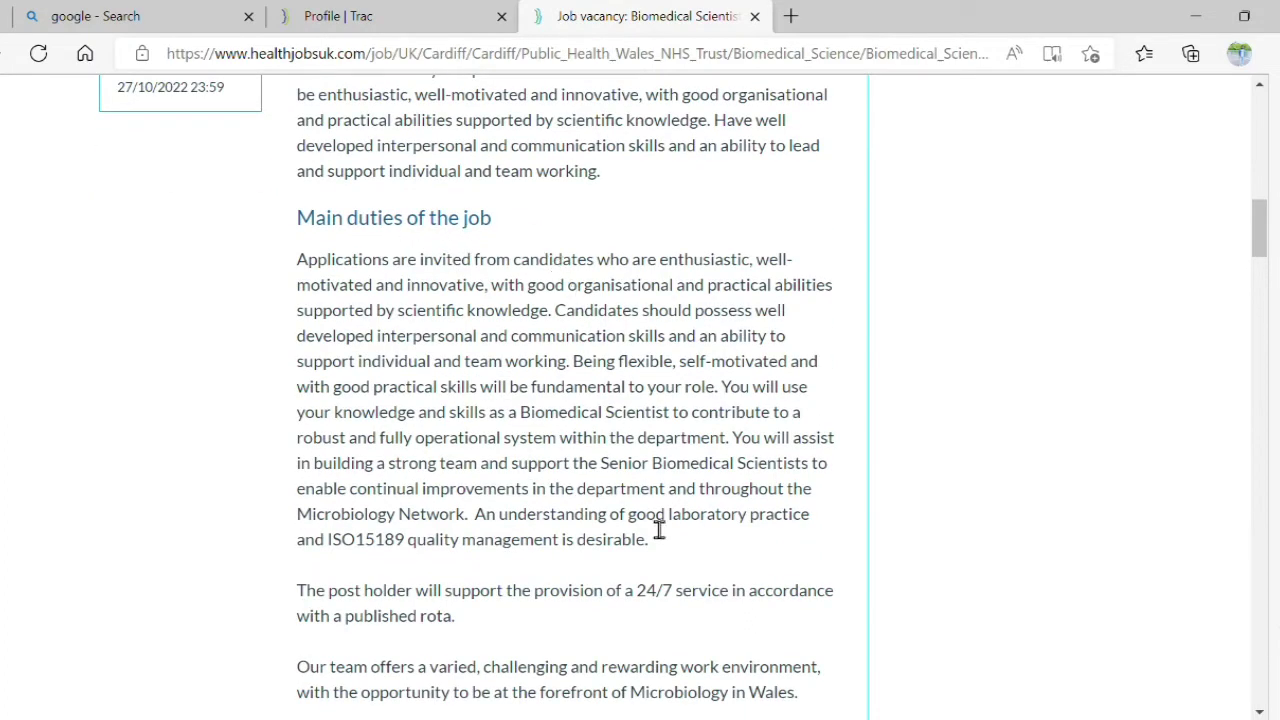
scroll(657, 529, down, 5)
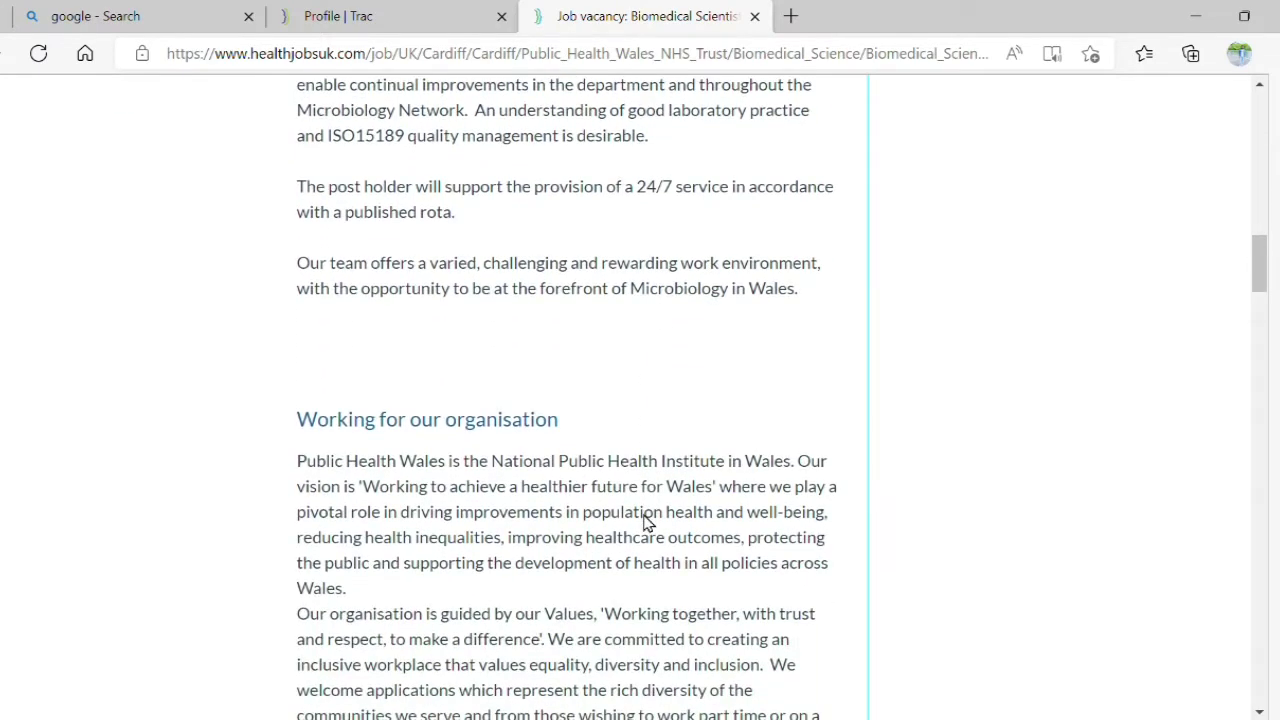
scroll(645, 522, down, 3)
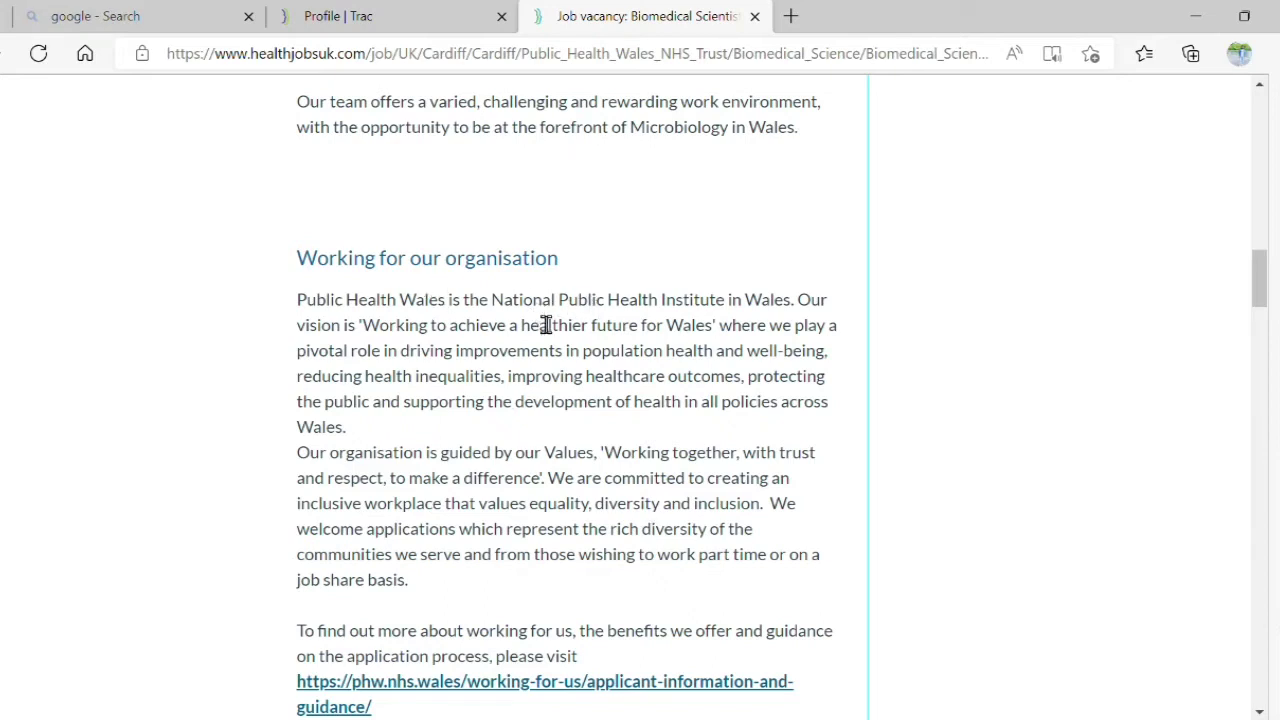
scroll(547, 325, down, 7)
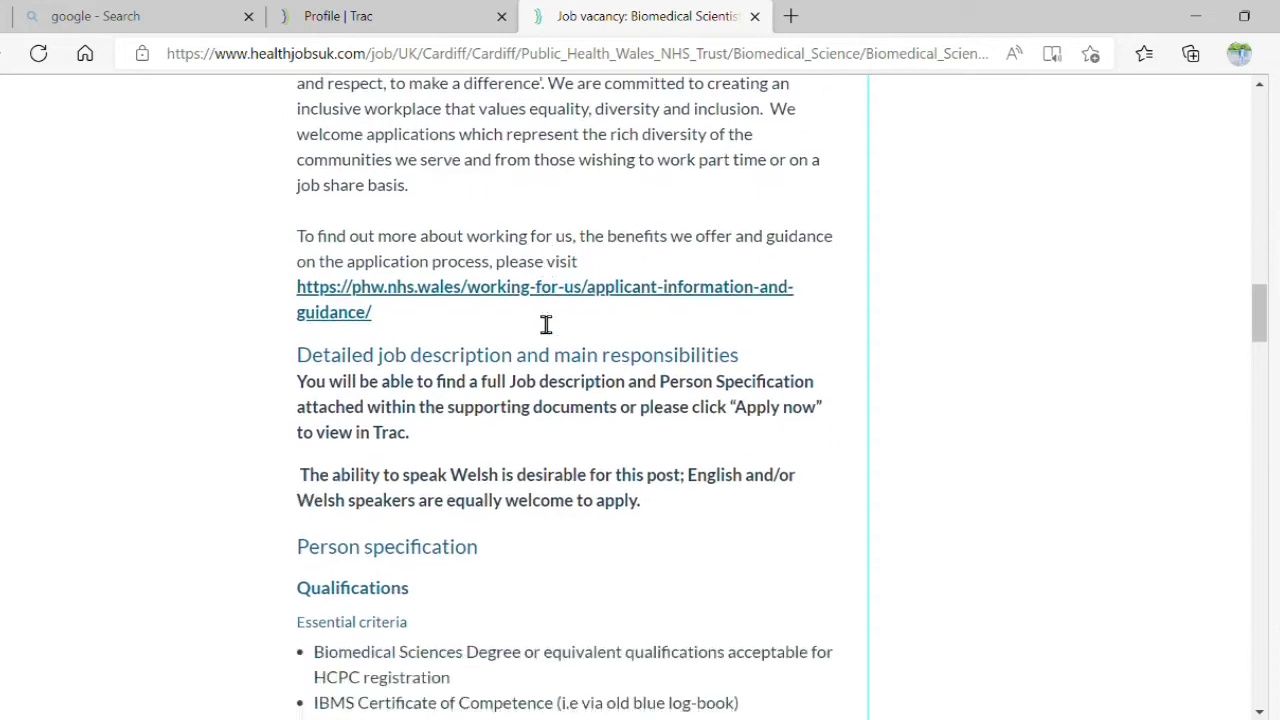
Review the person specification's essential and desirable criteria for qualifications, experience and skills.
scroll(546, 325, down, 3)
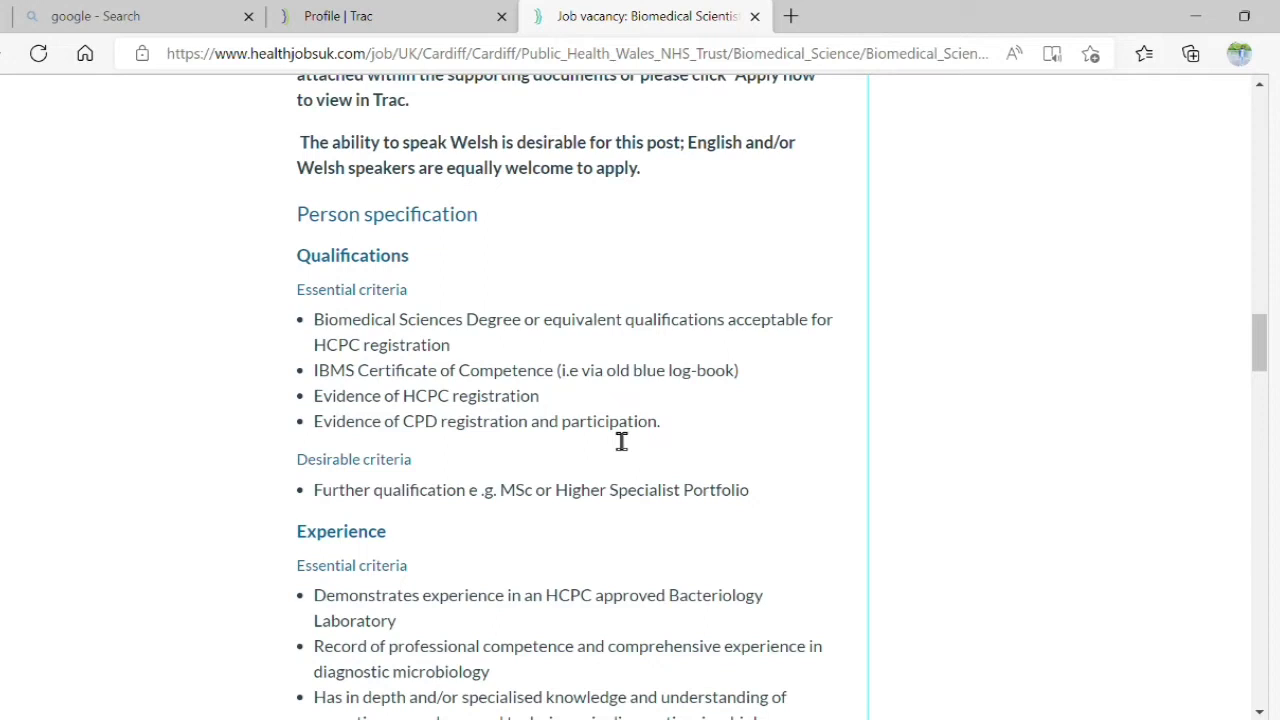
scroll(610, 435, down, 1)
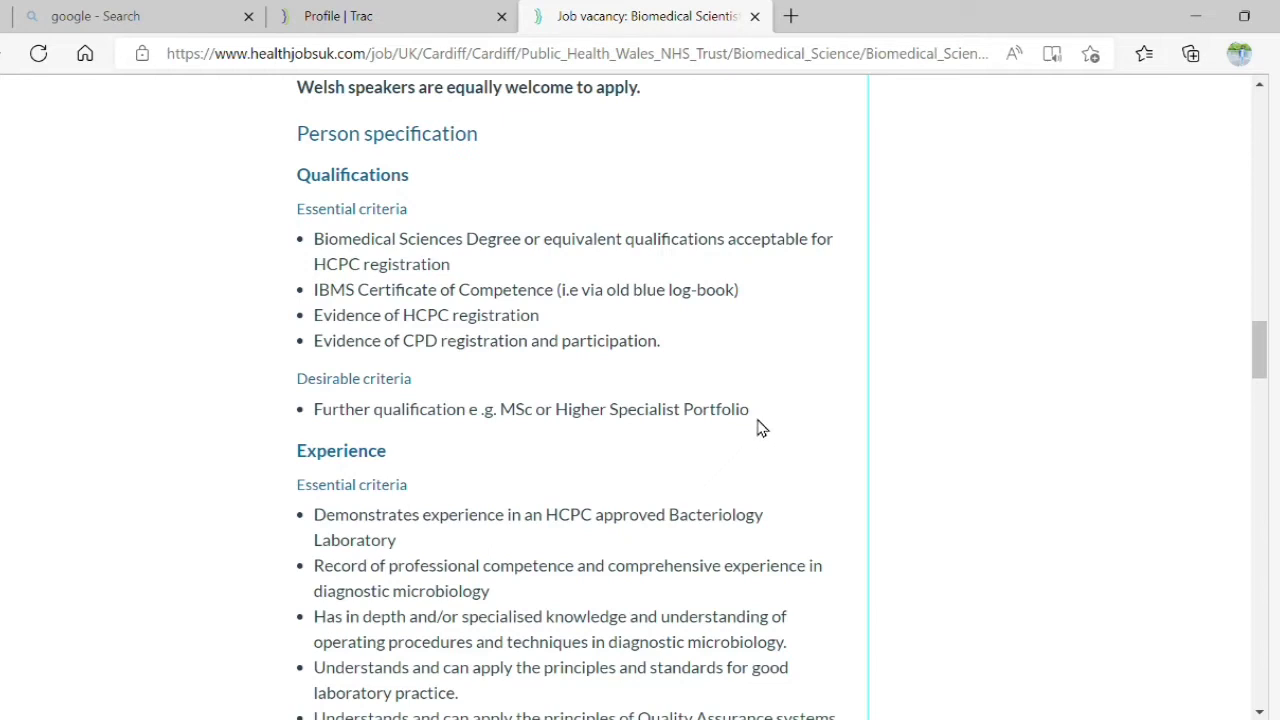
scroll(760, 428, down, 3)
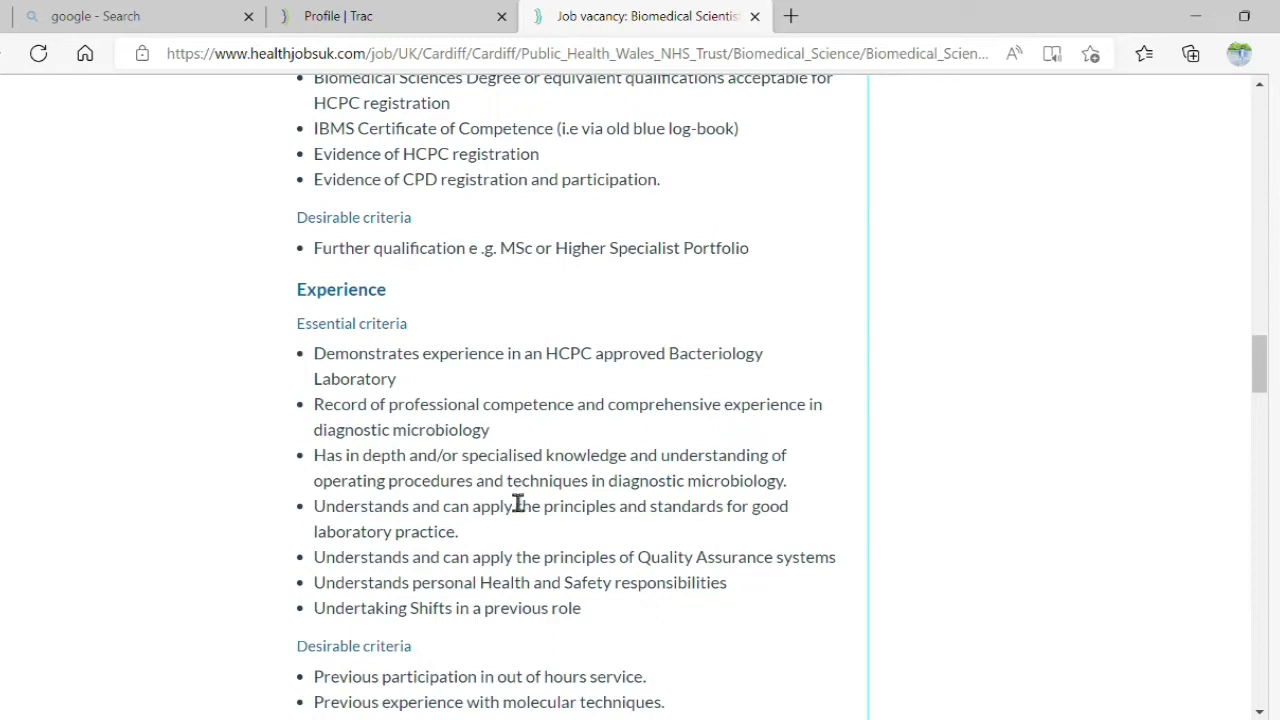
scroll(560, 520, down, 1)
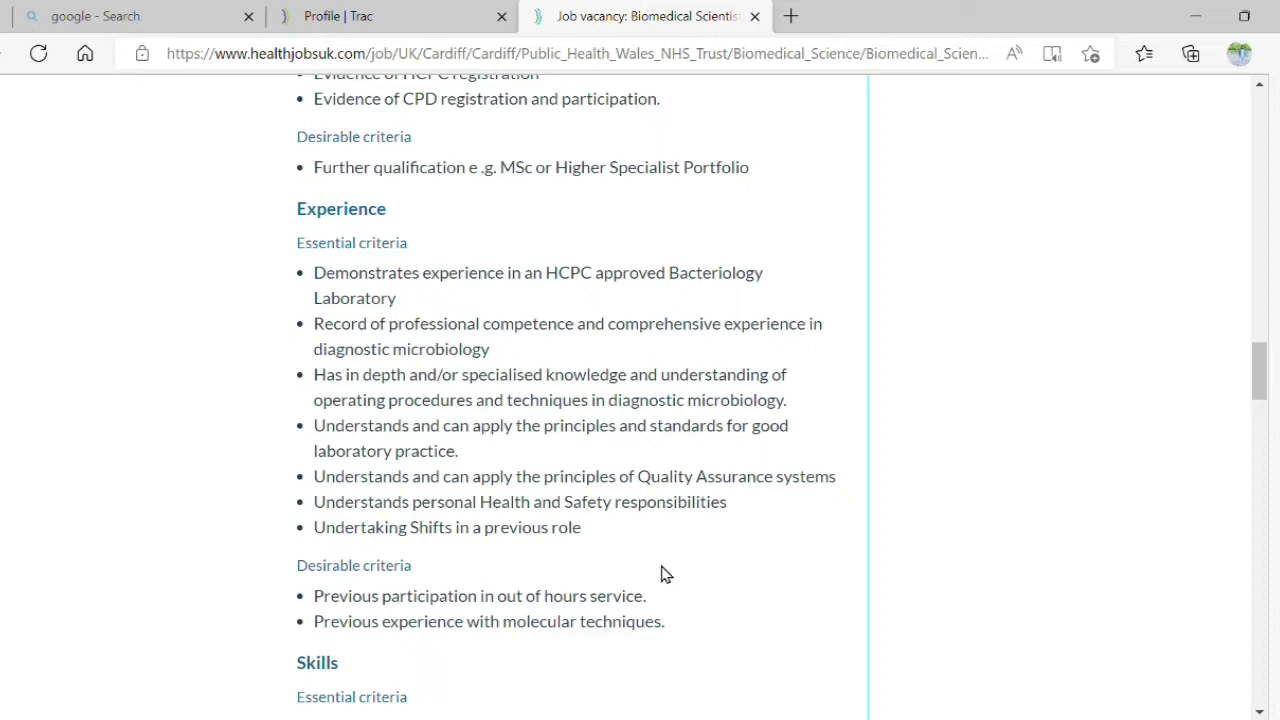
scroll(660, 573, down, 1)
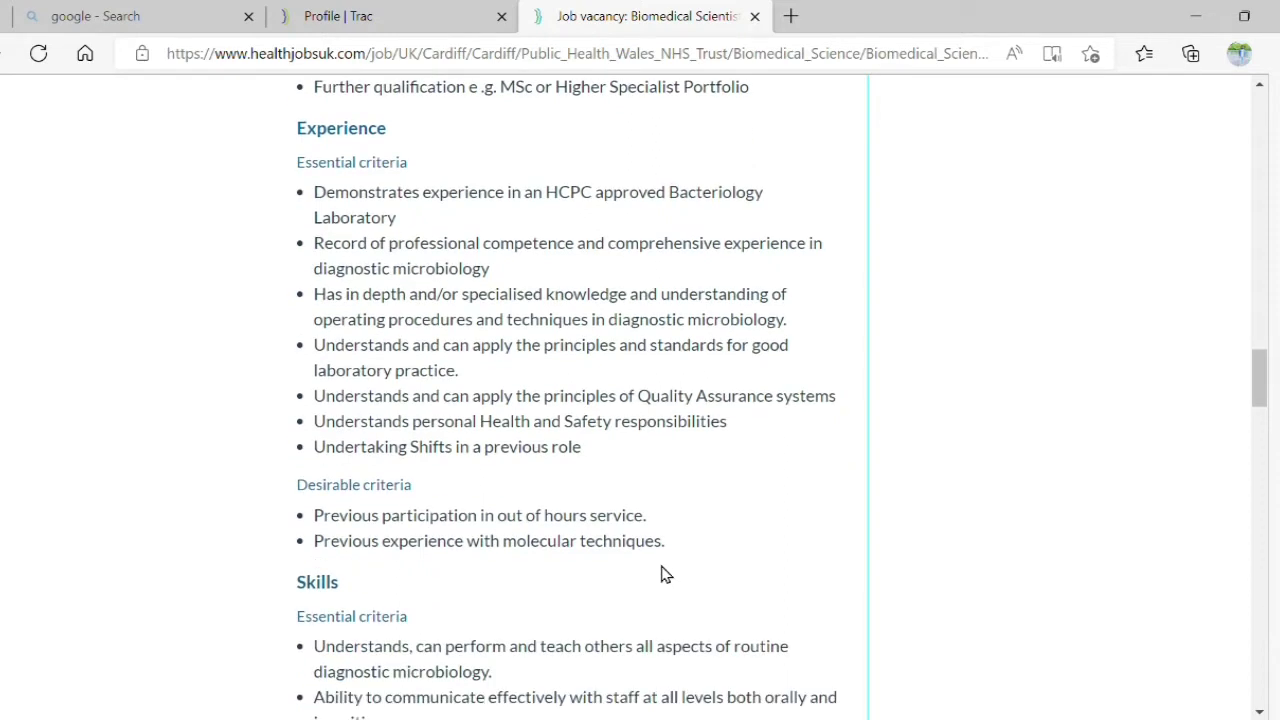
scroll(660, 573, down, 3)
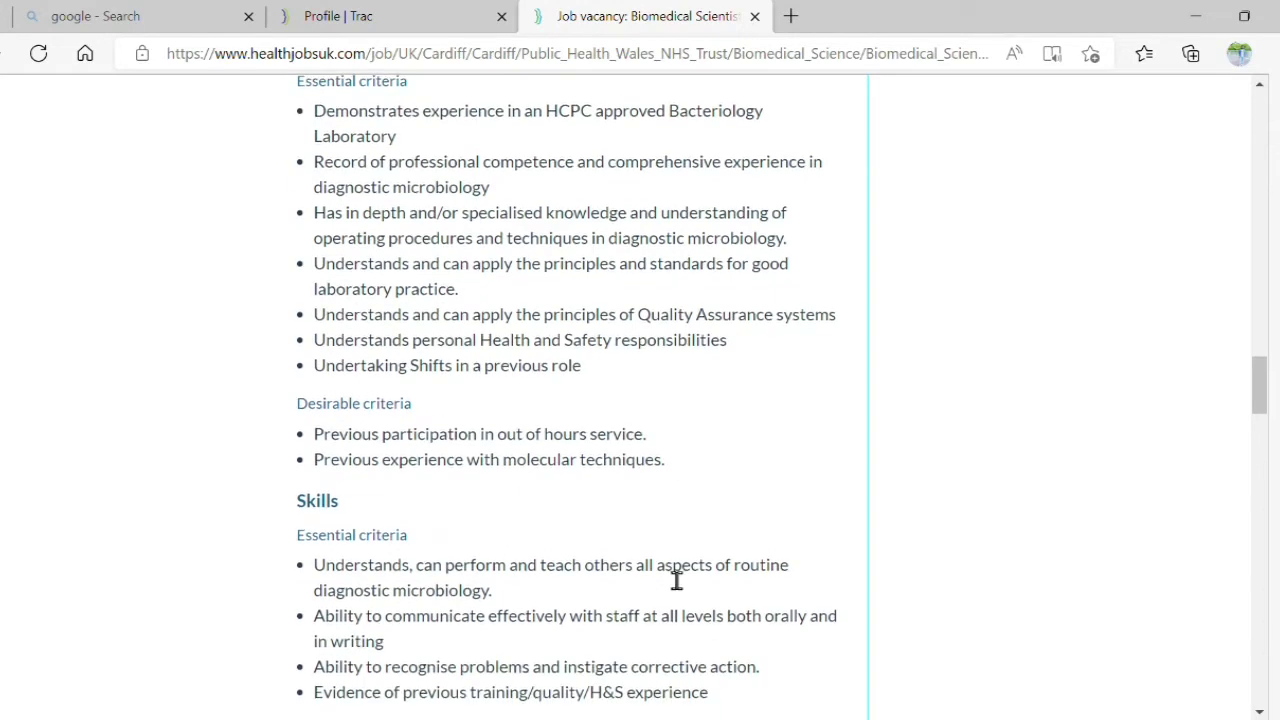
scroll(660, 573, down, 1)
scroll(662, 575, down, 5)
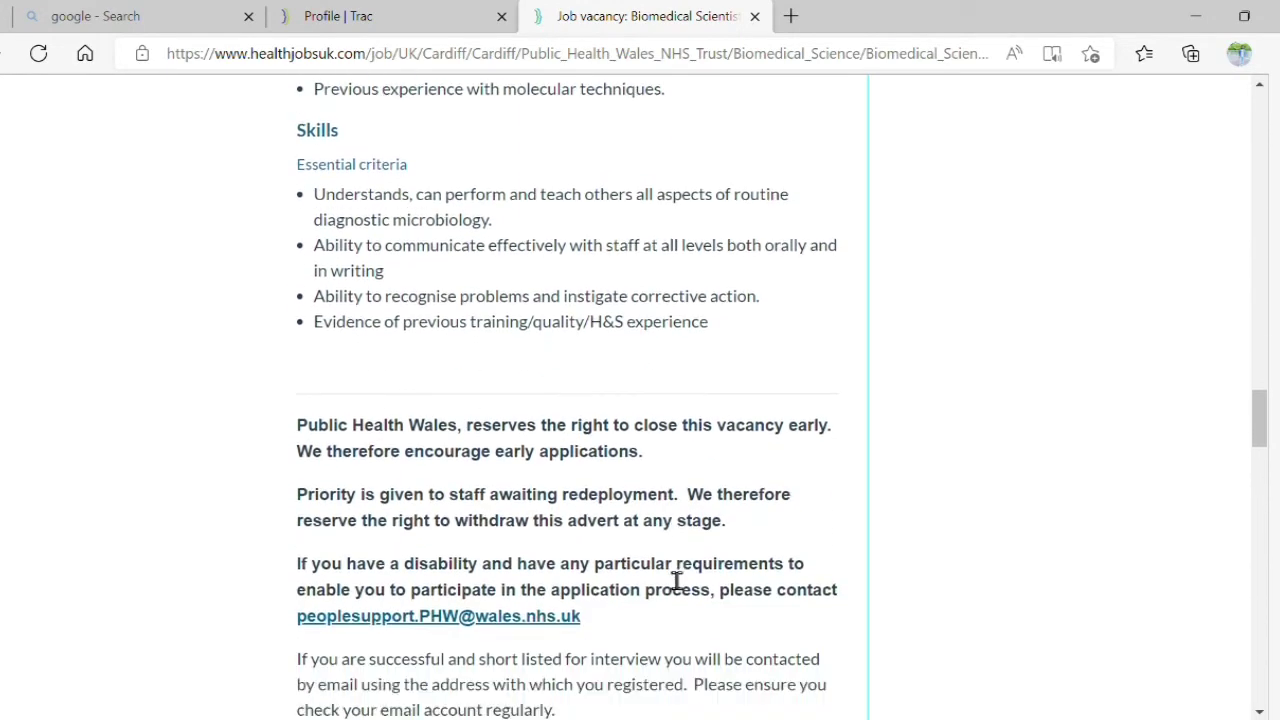
Examine the advert's notes on equal opportunities, Health and Care or Skilled Worker visa sponsorship, and pay progression.
scroll(676, 580, down, 3)
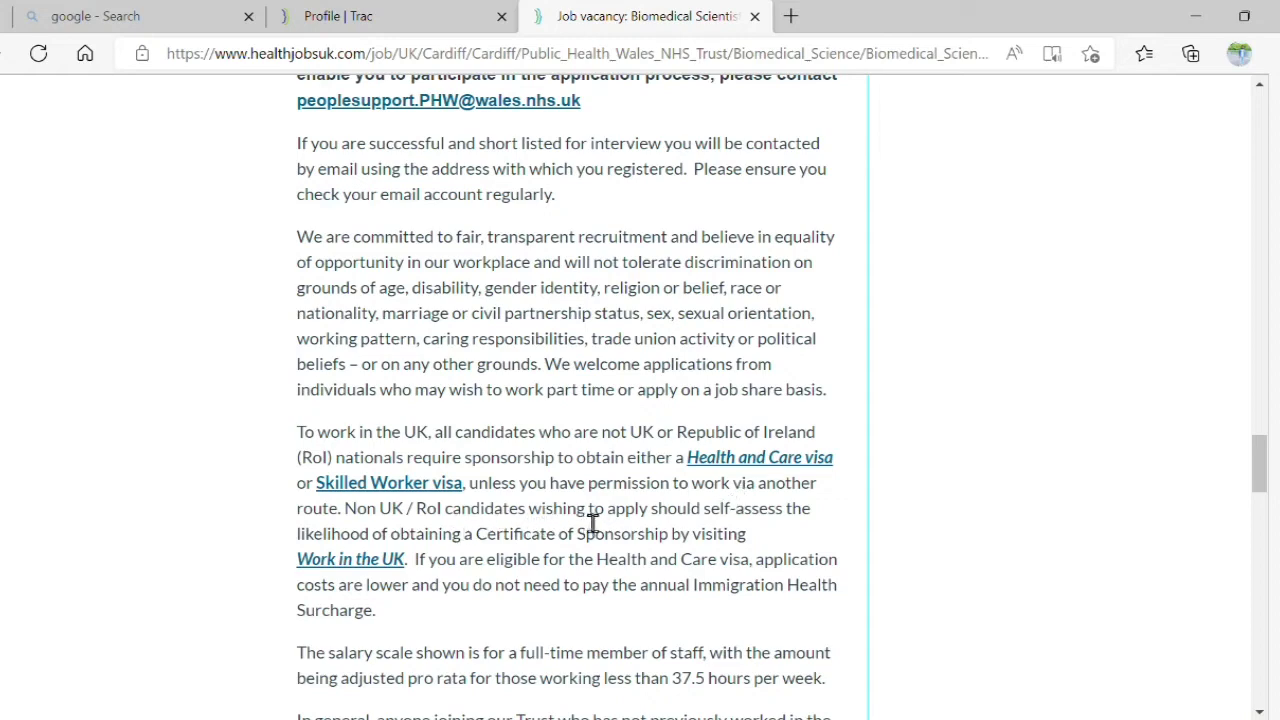
scroll(708, 524, down, 1)
scroll(708, 524, down, 4)
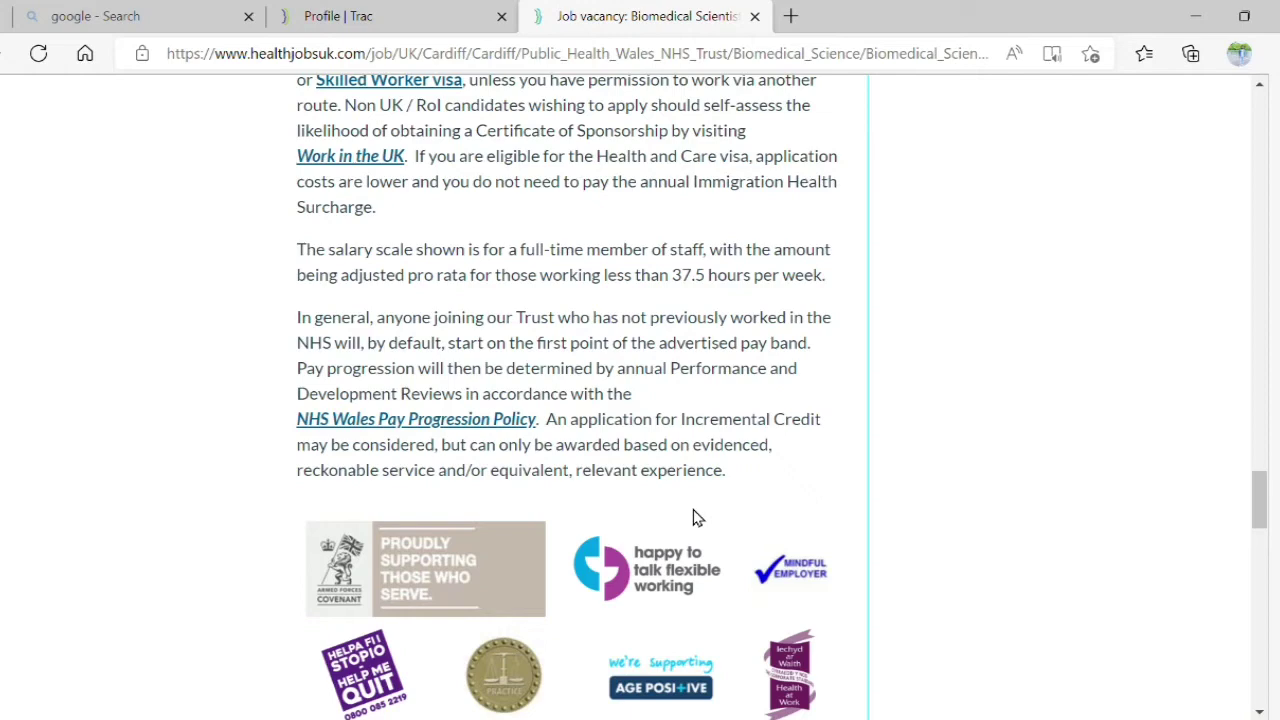
scroll(697, 517, up, 3)
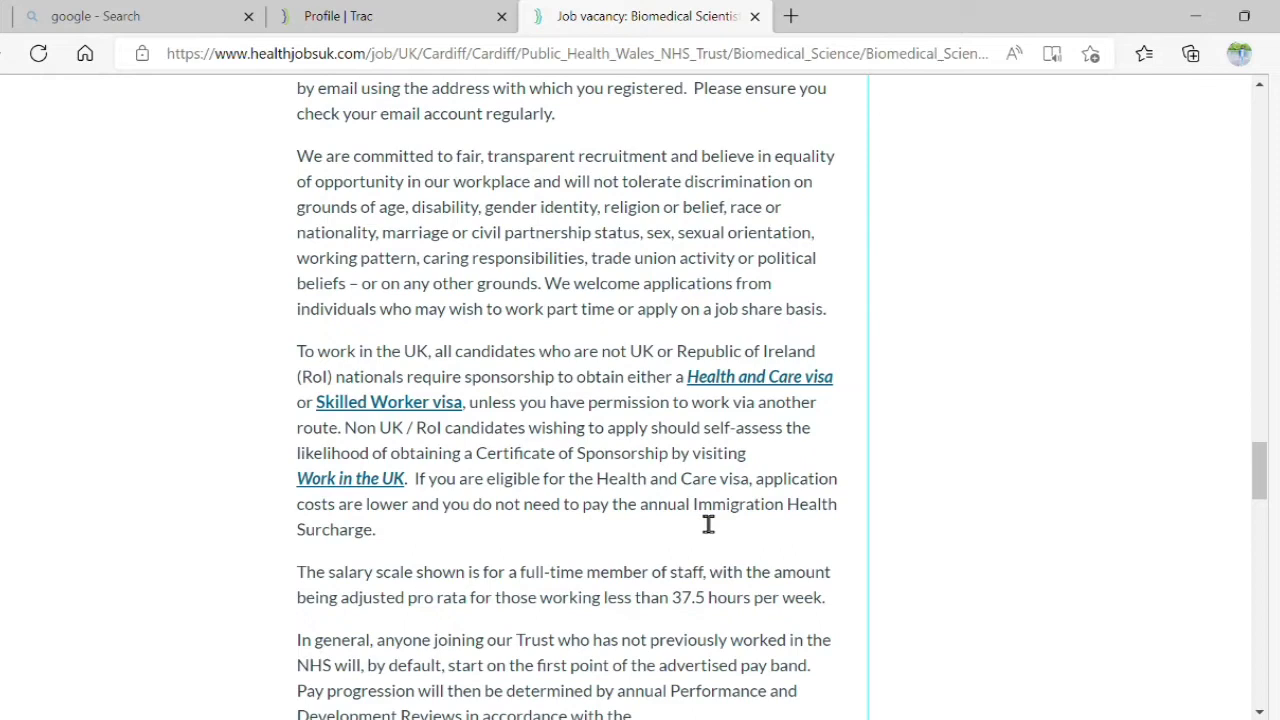
scroll(708, 524, down, 1)
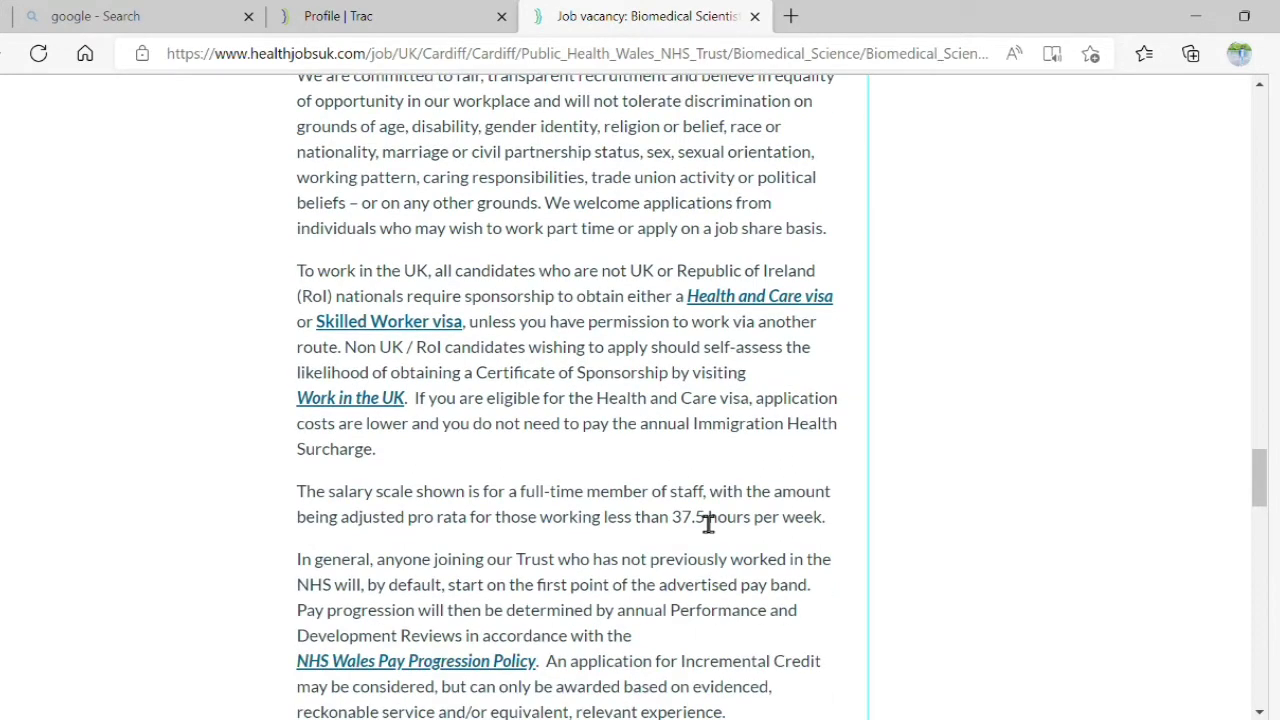
scroll(708, 524, up, 2)
scroll(708, 524, down, 3)
scroll(708, 524, down, 6)
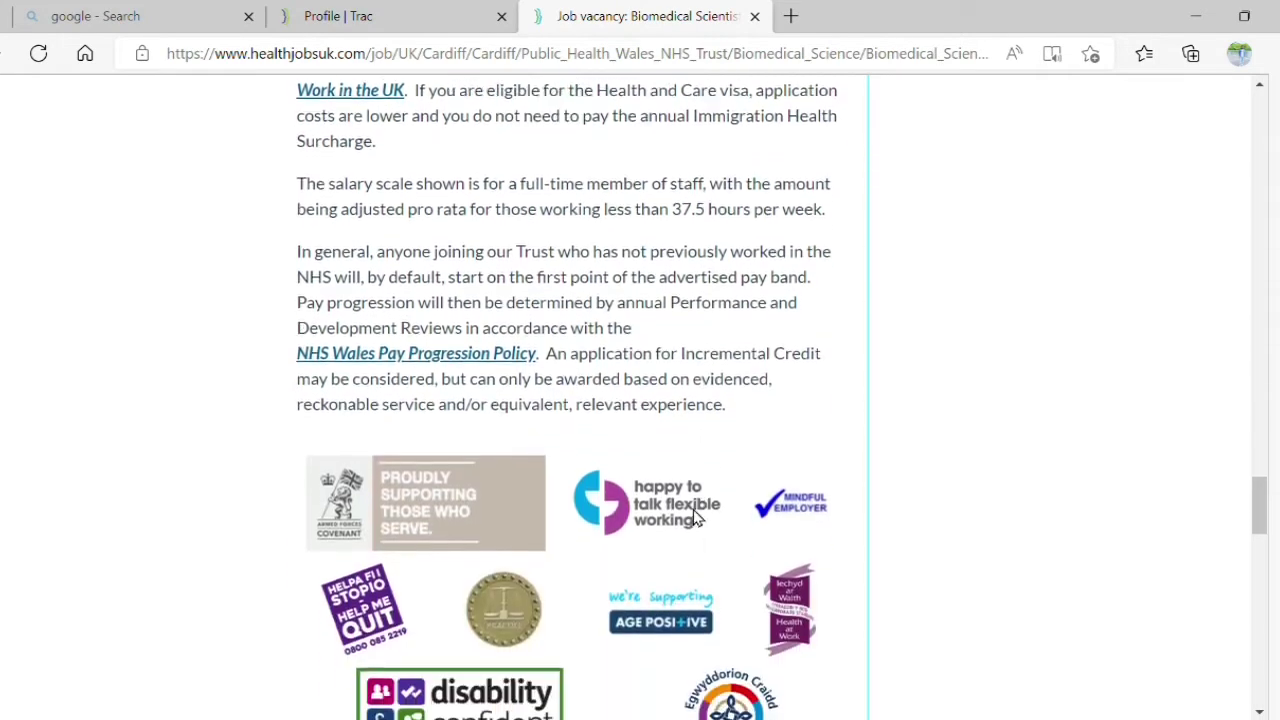
Check the applicant requirements and the list of documents to download for the Band 5 and Band 6 roles.
scroll(700, 518, down, 7)
scroll(697, 518, up, 3)
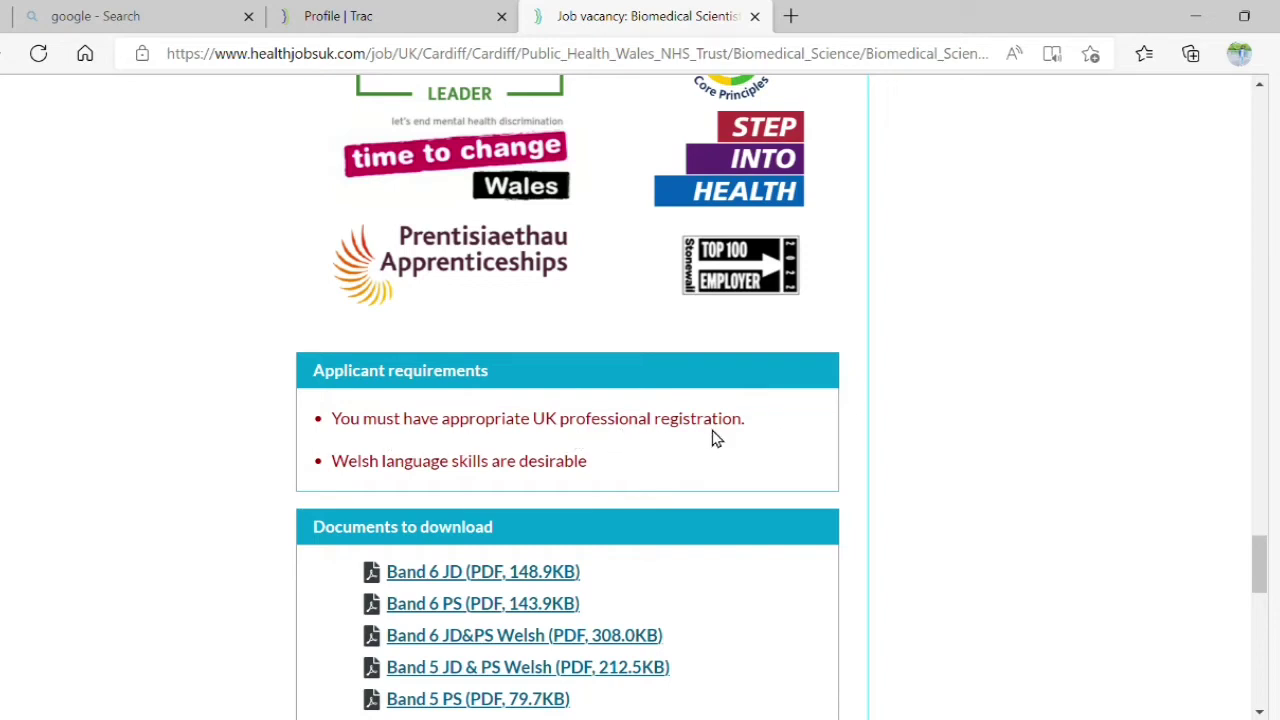
scroll(712, 437, down, 2)
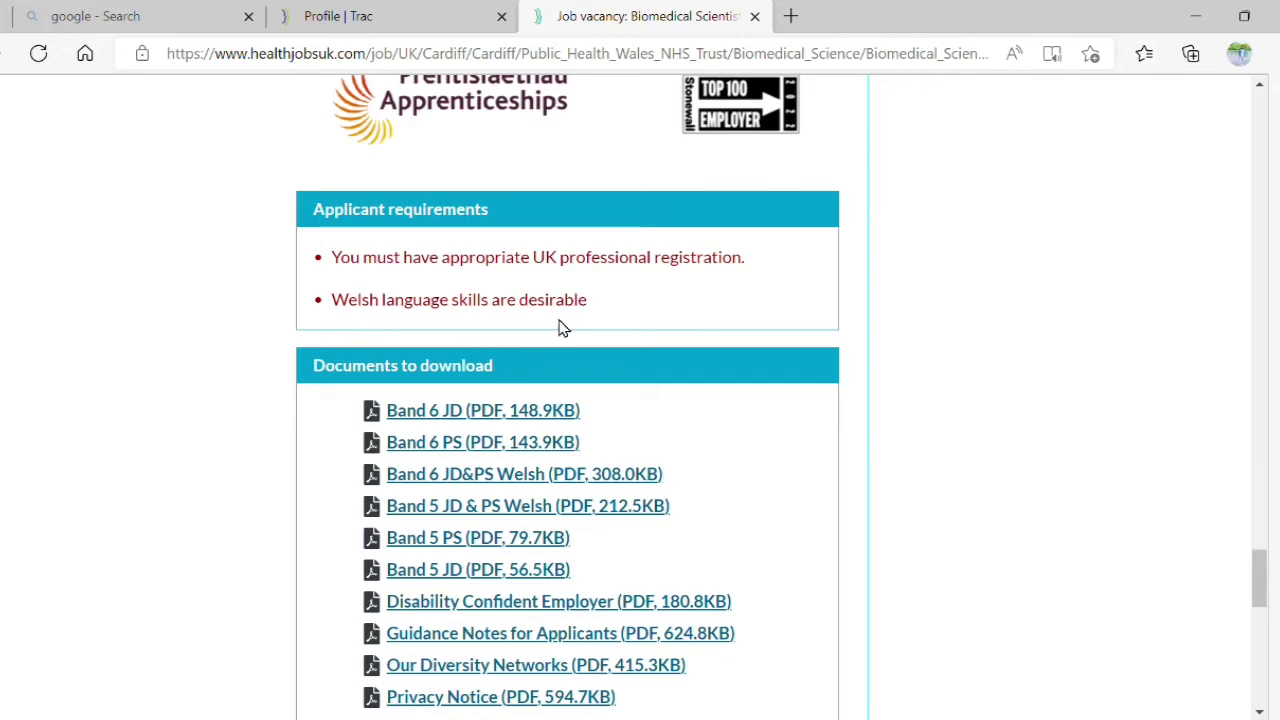
scroll(563, 328, down, 1)
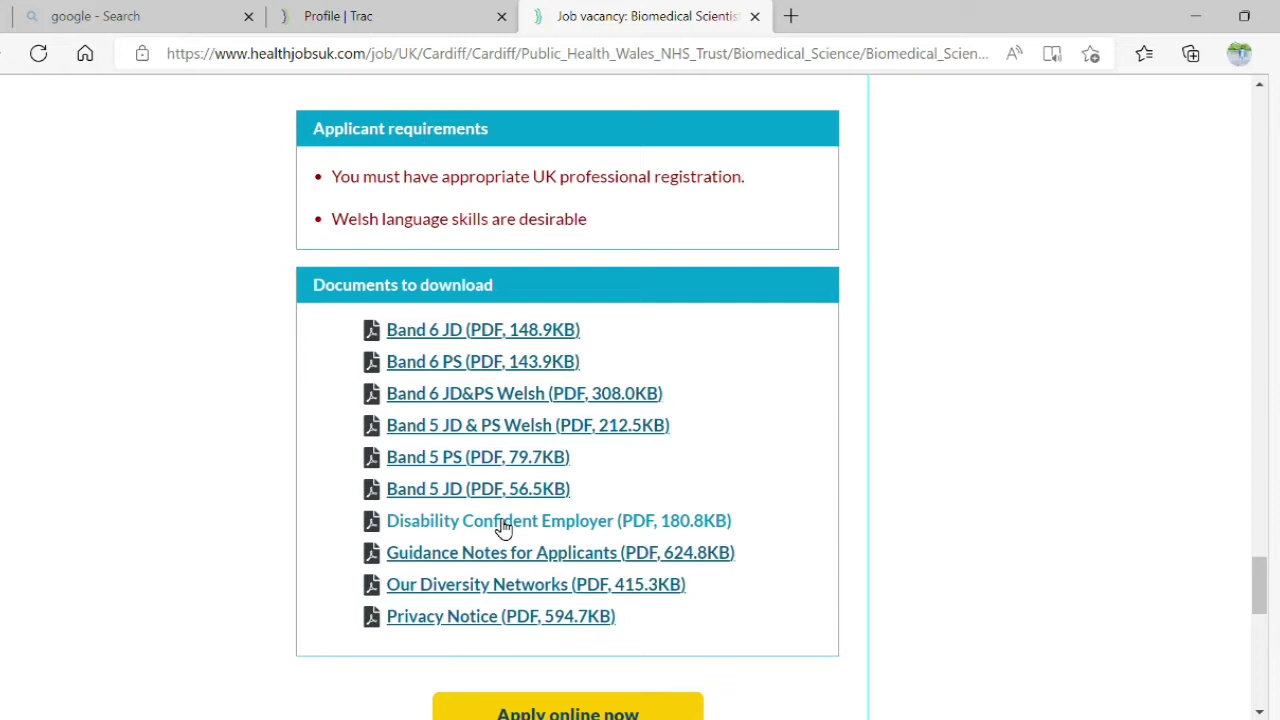
scroll(503, 528, down, 2)
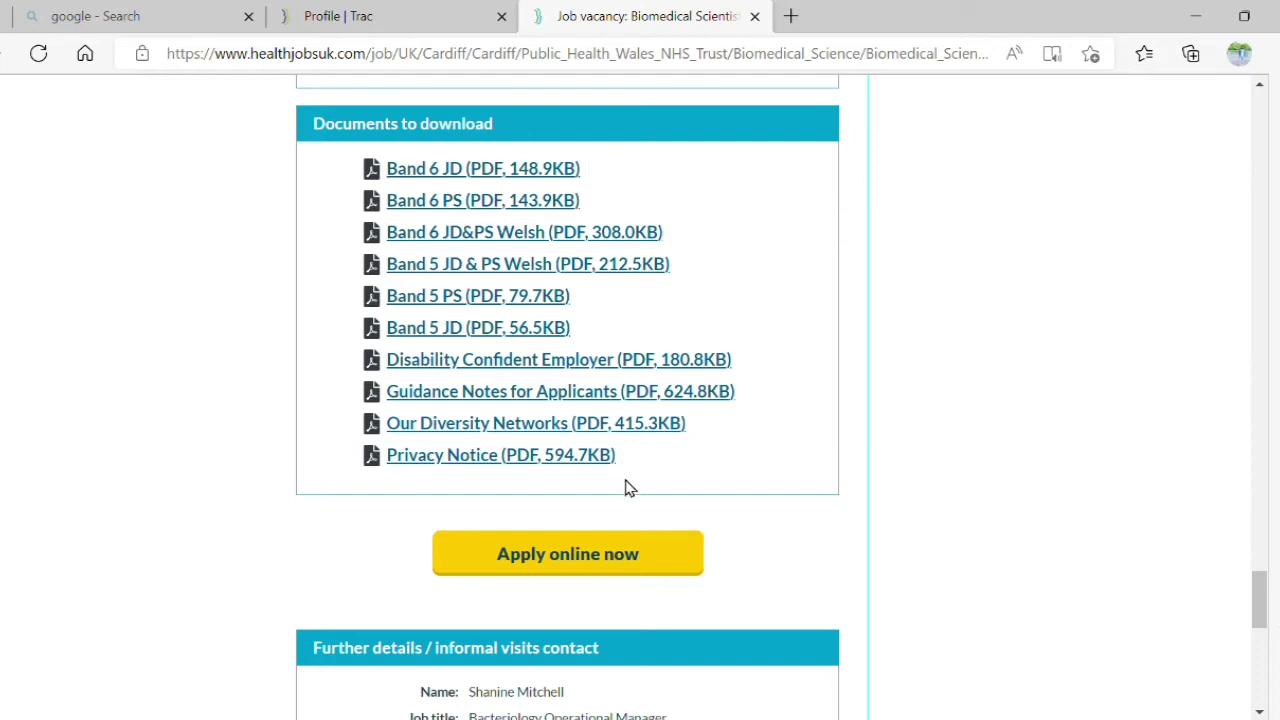
scroll(731, 514, down, 1)
scroll(731, 514, down, 2)
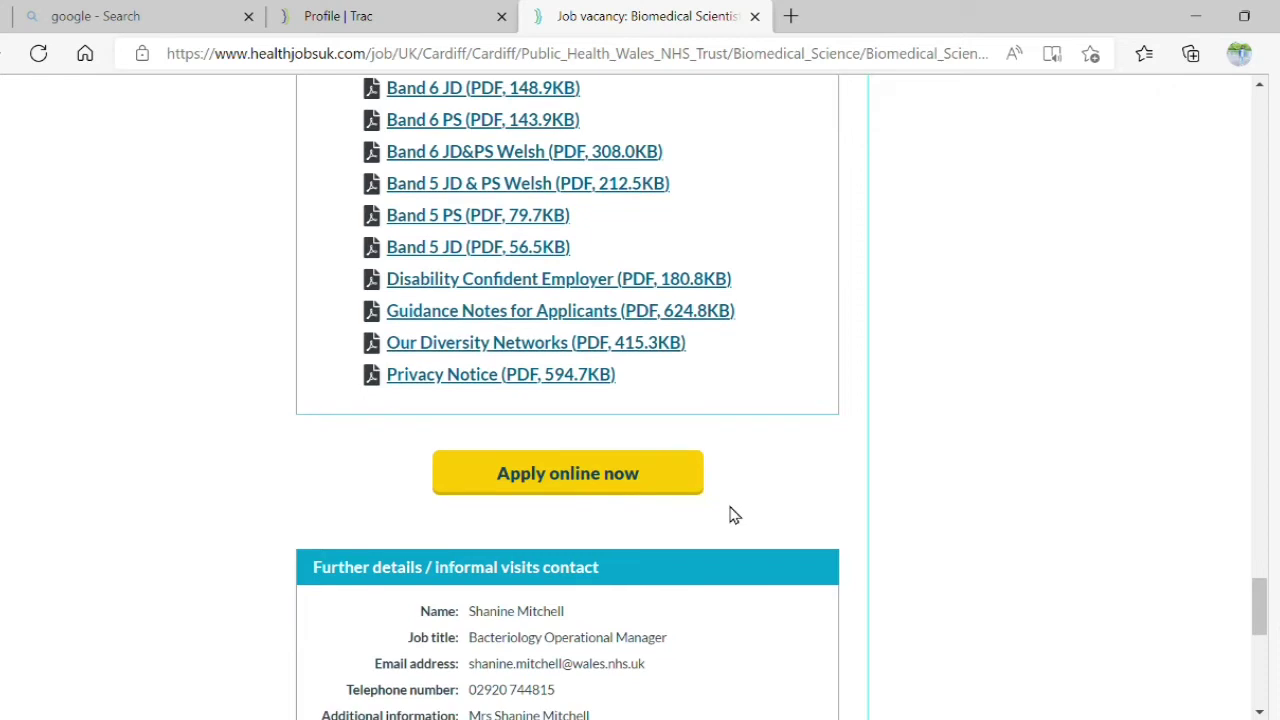
Check the contact details for informal visits and open the online application for the Biomedical Scientist/Specialist Biomedical Scientist post.
scroll(731, 514, down, 2)
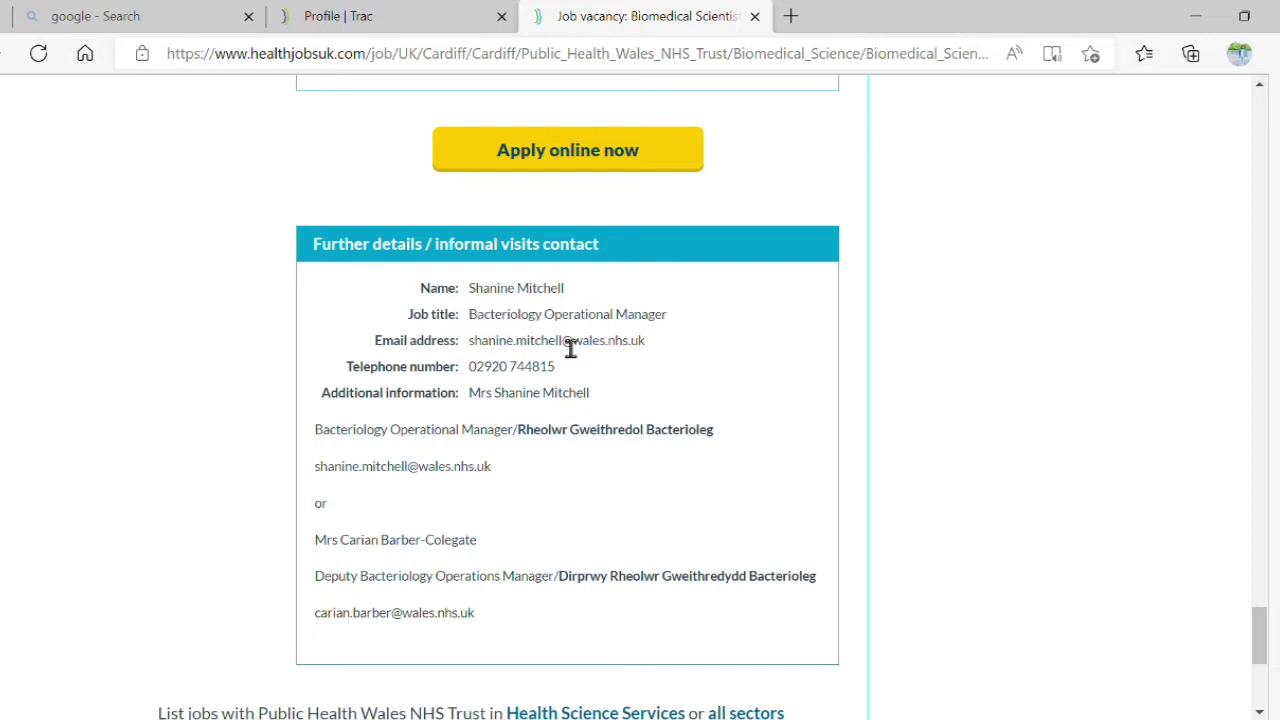
scroll(768, 472, up, 2)
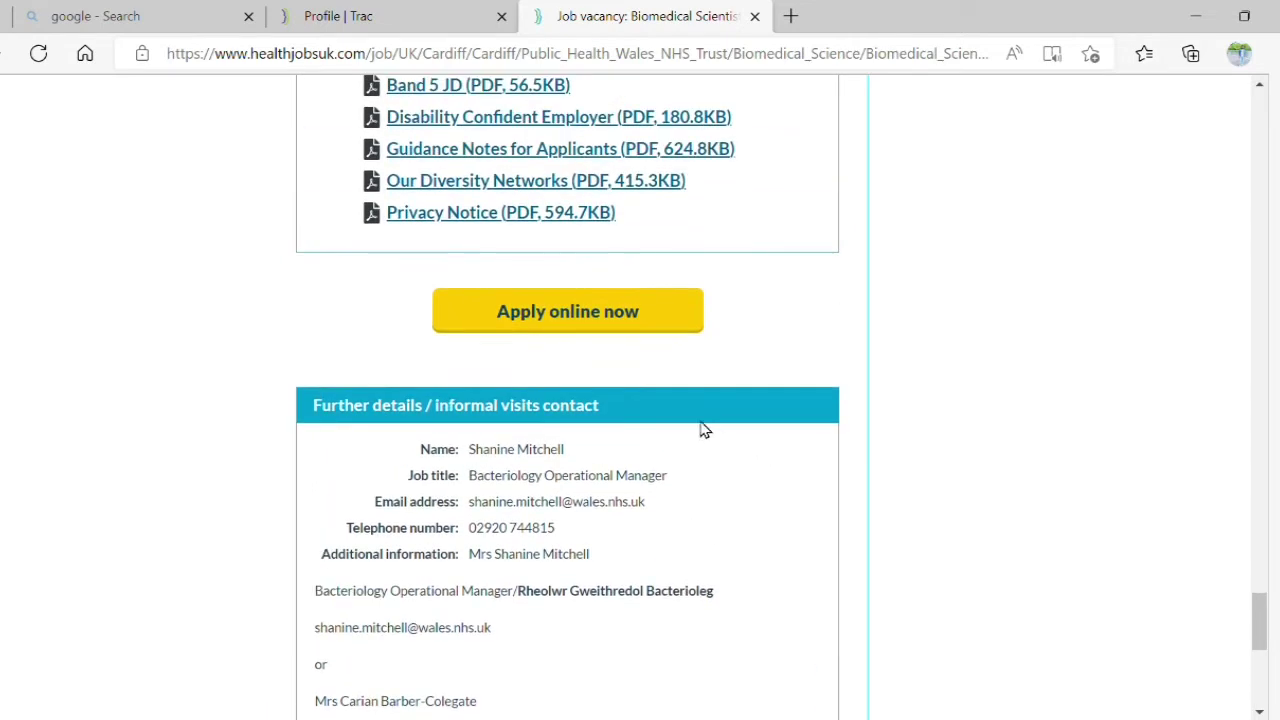
click(585, 331)
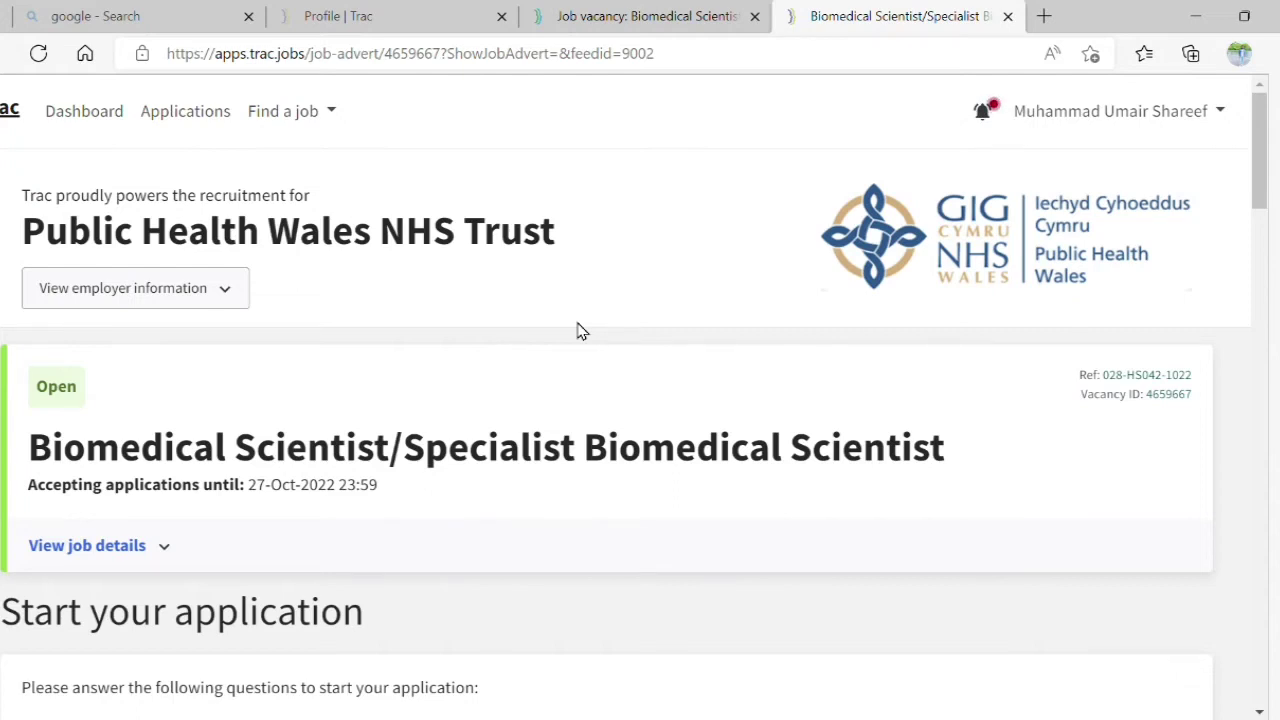
Answer No to the application question on being a current employee of Public Health Wales NHS Trust.
scroll(578, 331, down, 1)
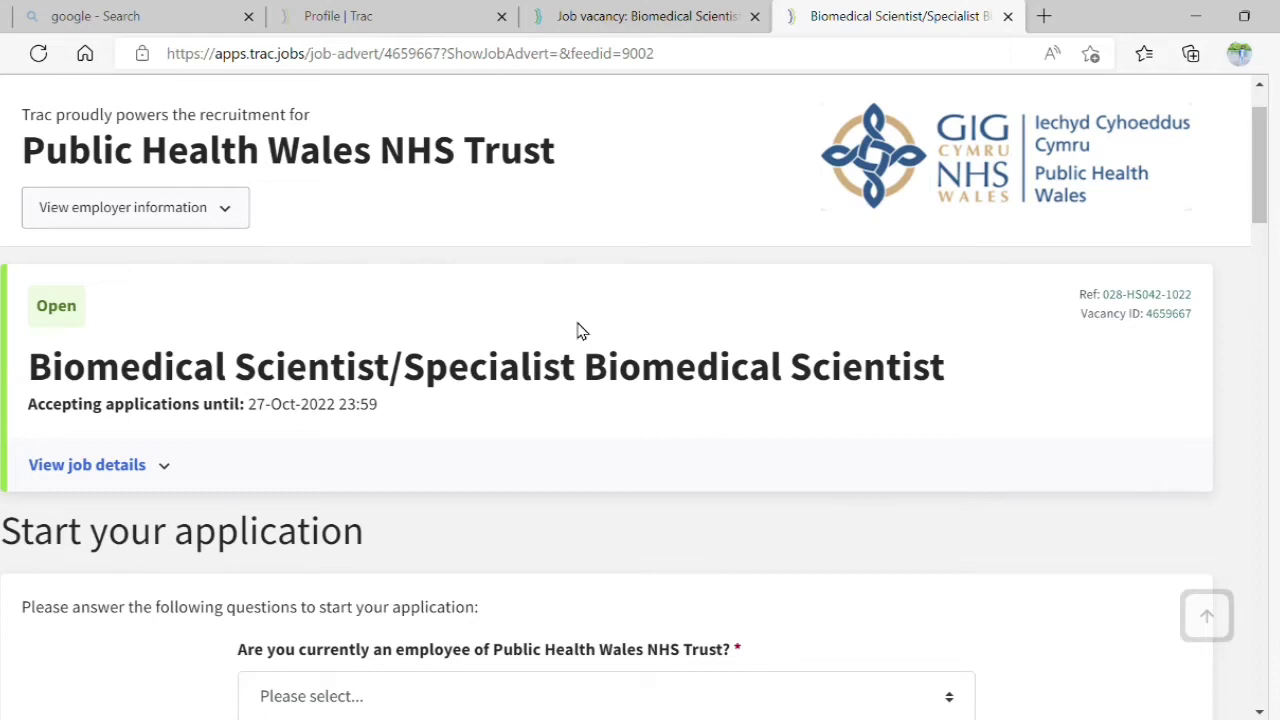
scroll(578, 331, down, 1)
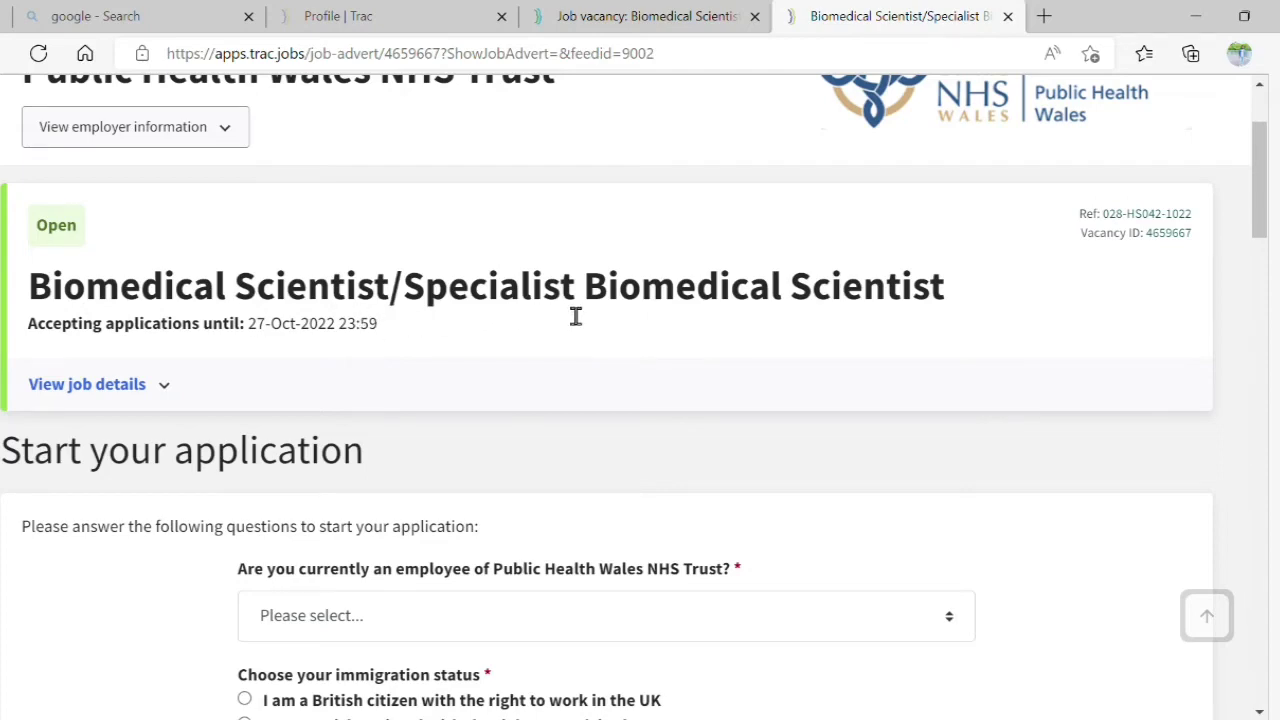
scroll(565, 310, down, 4)
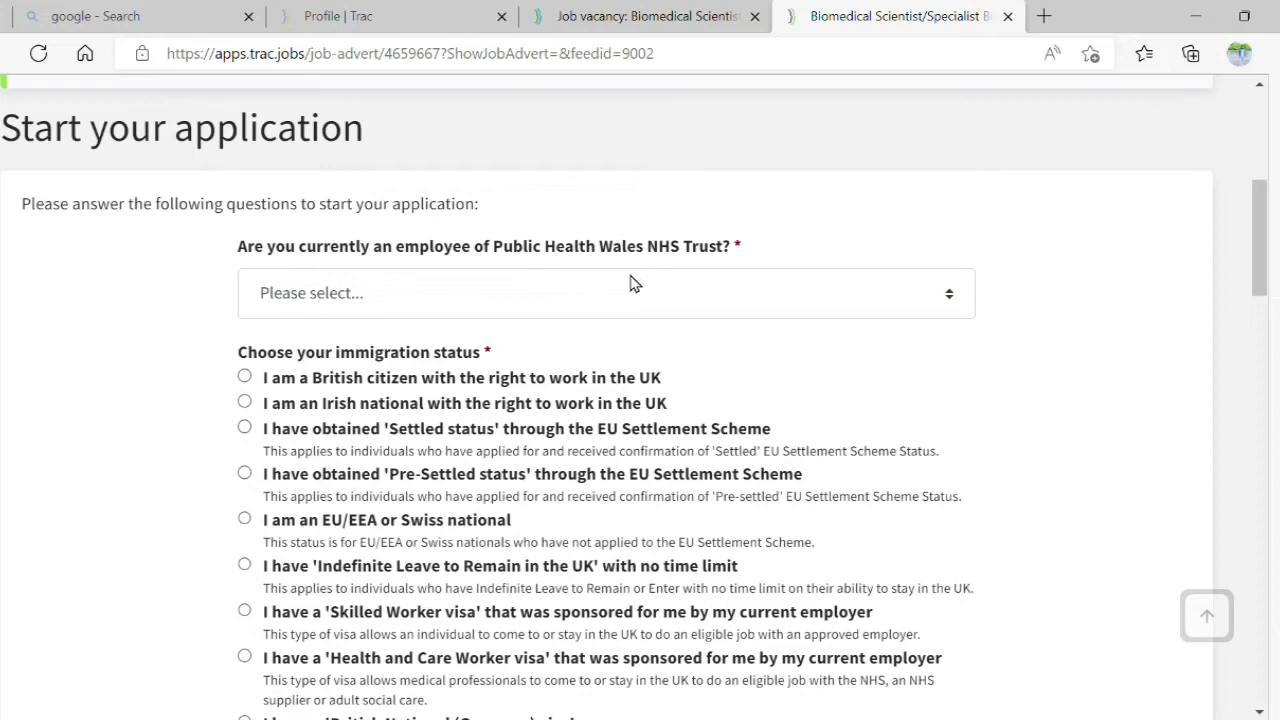
click(688, 296)
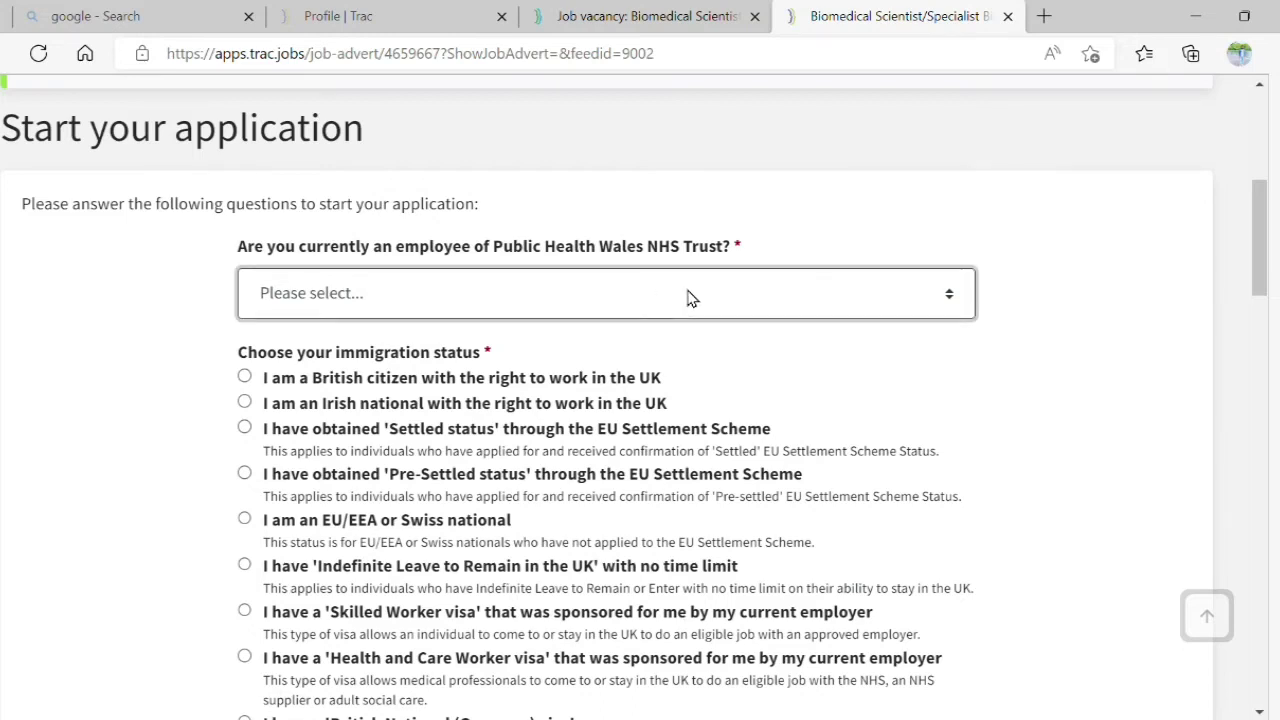
click(530, 370)
key(Down)
click(140, 533)
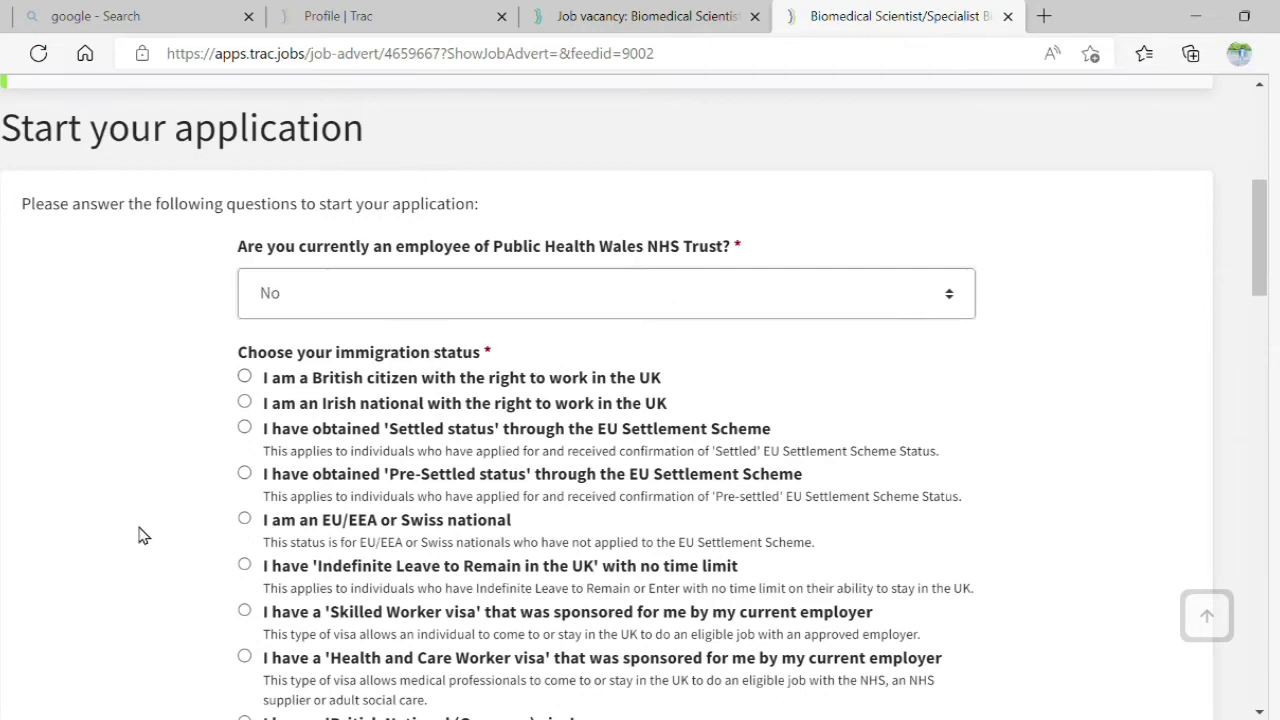
Set the immigration status to "I do not have a visa or right to work in the UK".
scroll(143, 535, down, 1)
scroll(140, 535, down, 1)
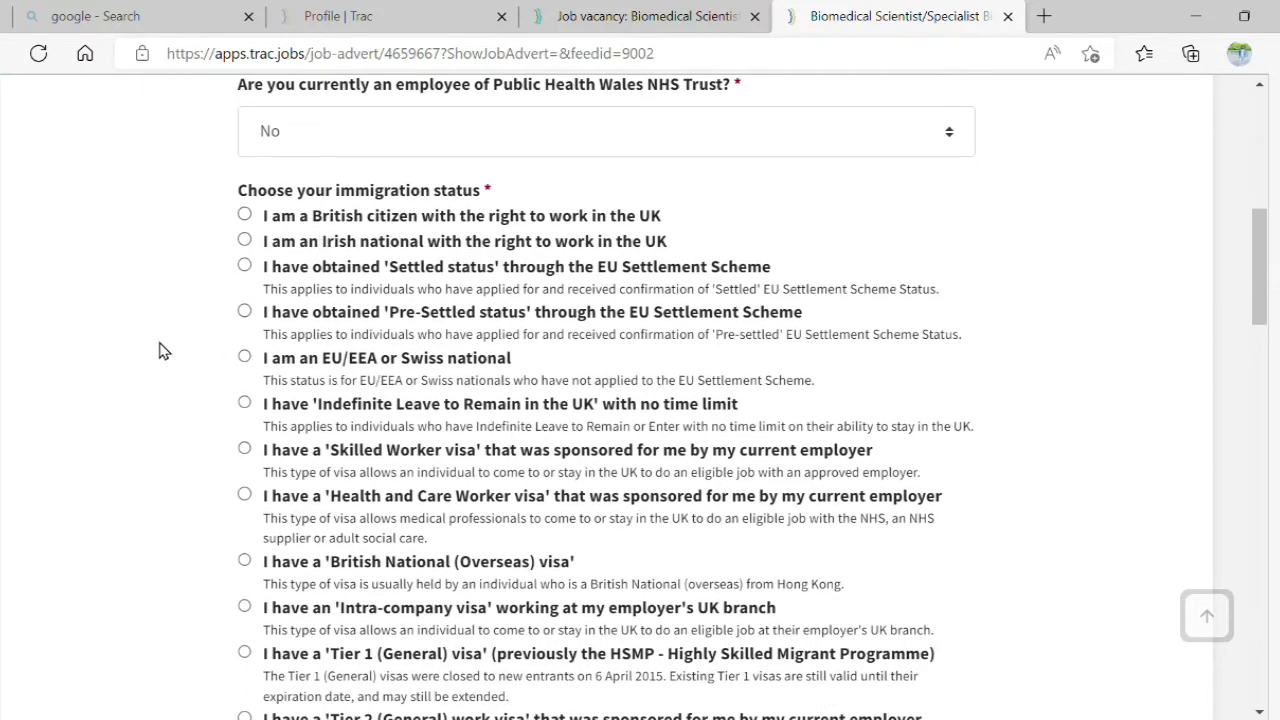
scroll(165, 352, down, 1)
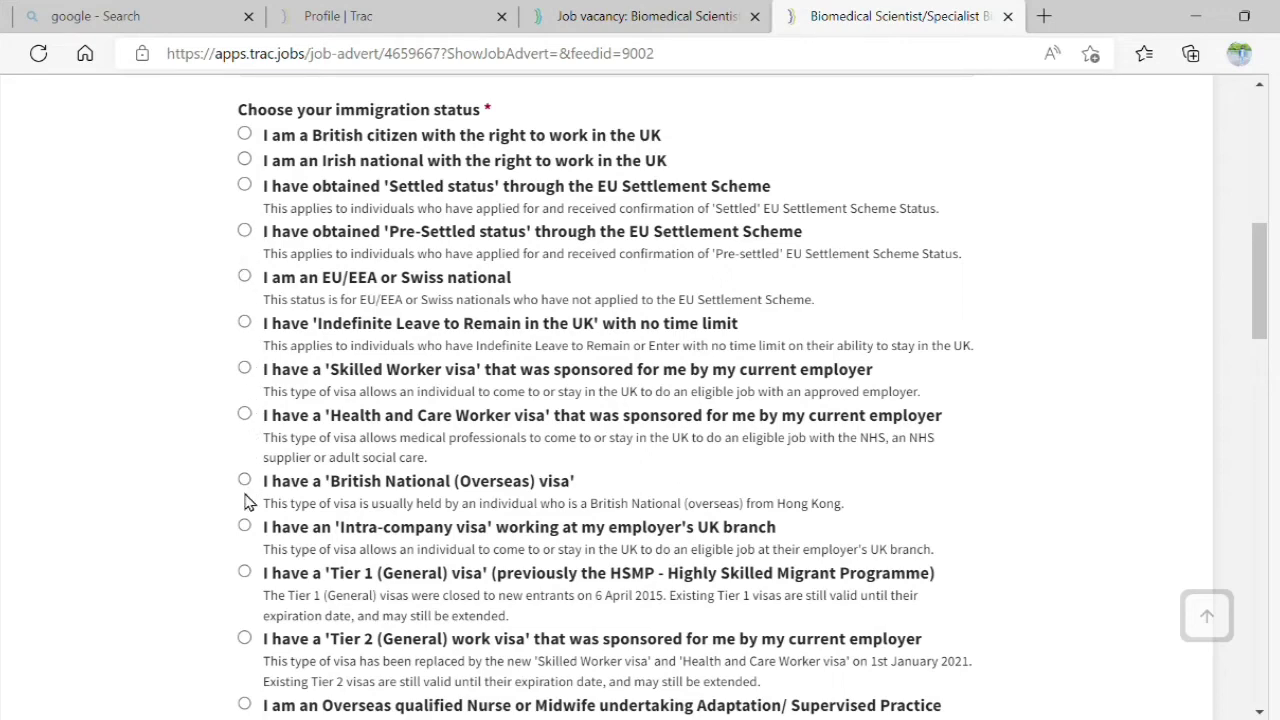
scroll(248, 502, down, 3)
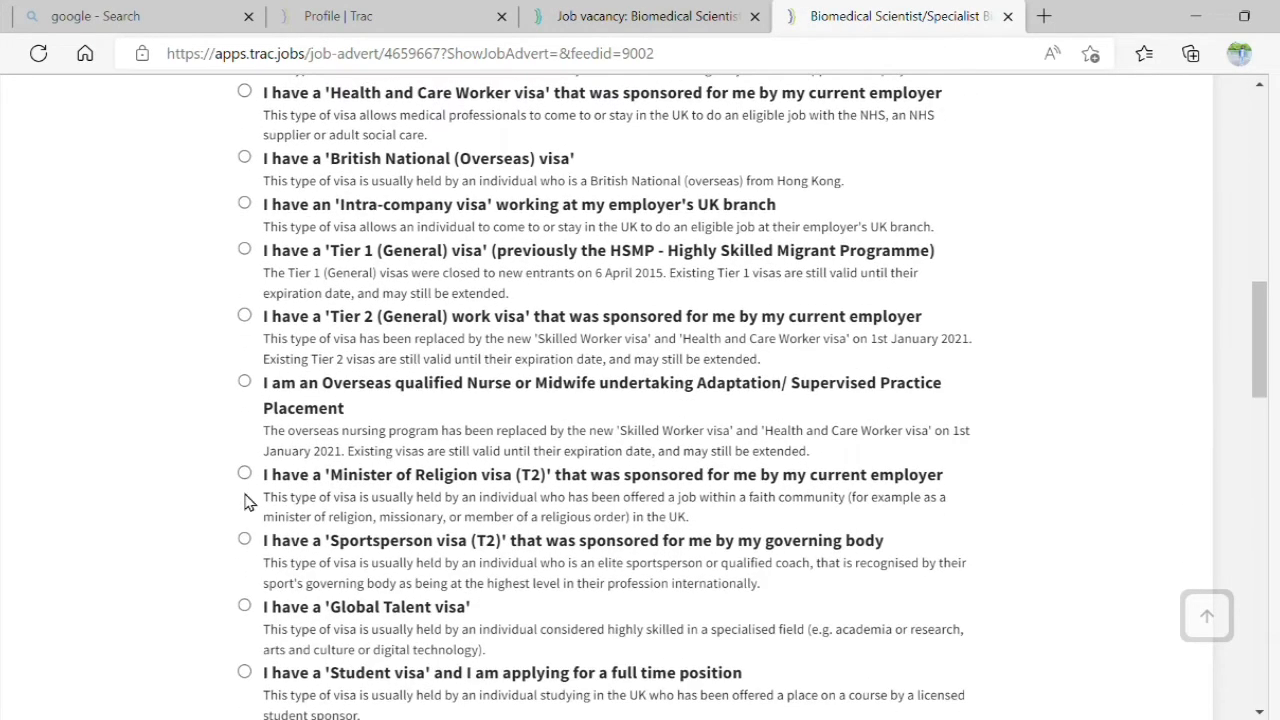
scroll(248, 502, down, 5)
scroll(248, 502, down, 5)
scroll(248, 502, down, 2)
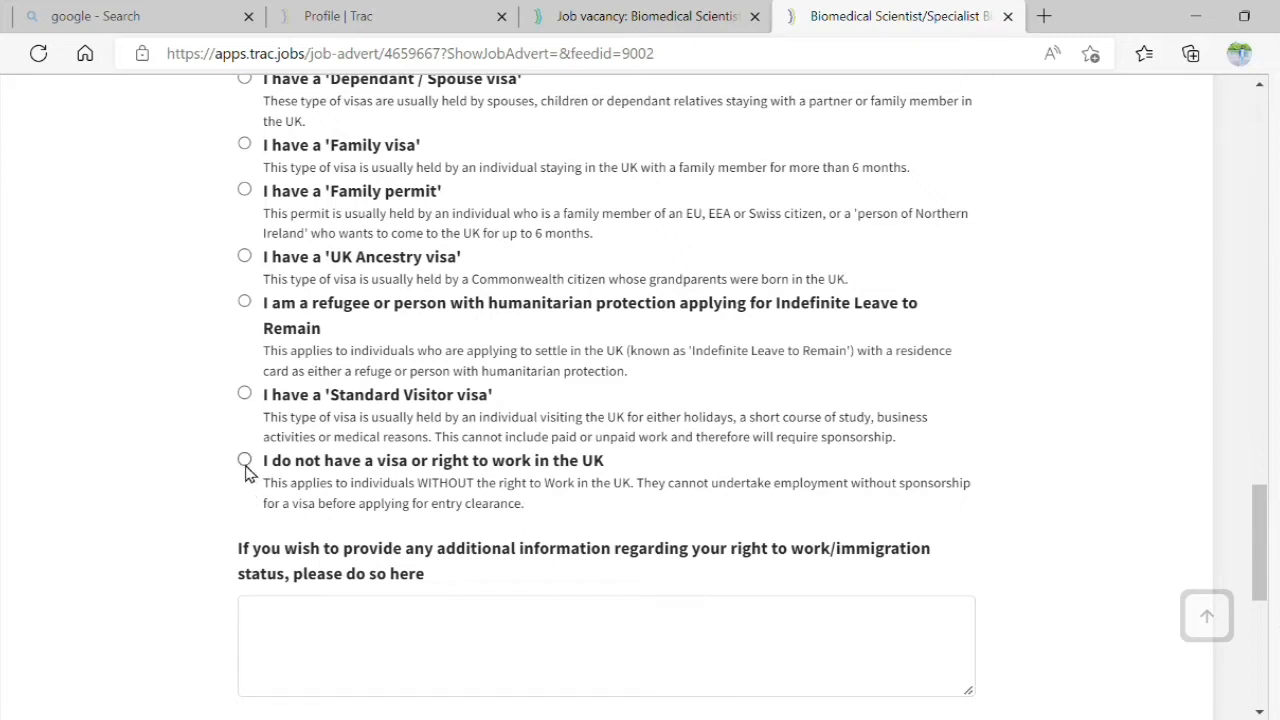
click(245, 461)
Choose "I do not fall into one of the above categories" as employment status, agree to the privacy notice, and continue to the application.
scroll(167, 598, down, 1)
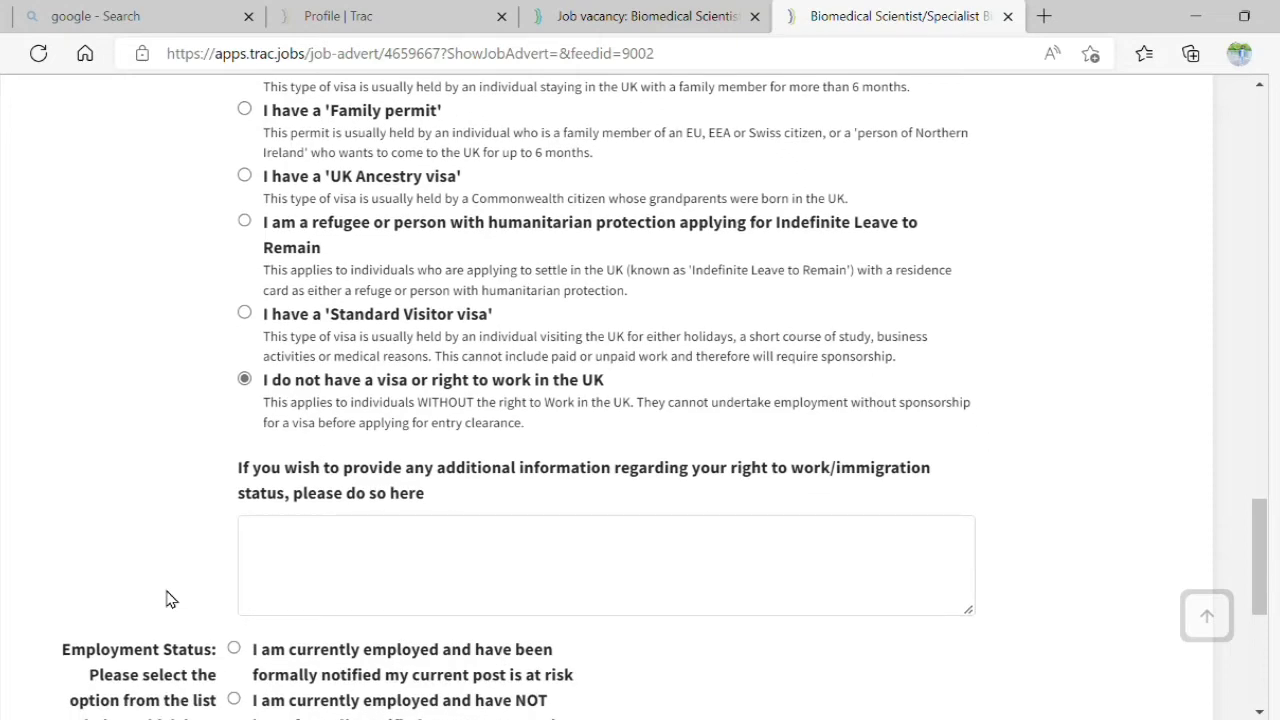
scroll(170, 600, down, 1)
scroll(182, 604, down, 2)
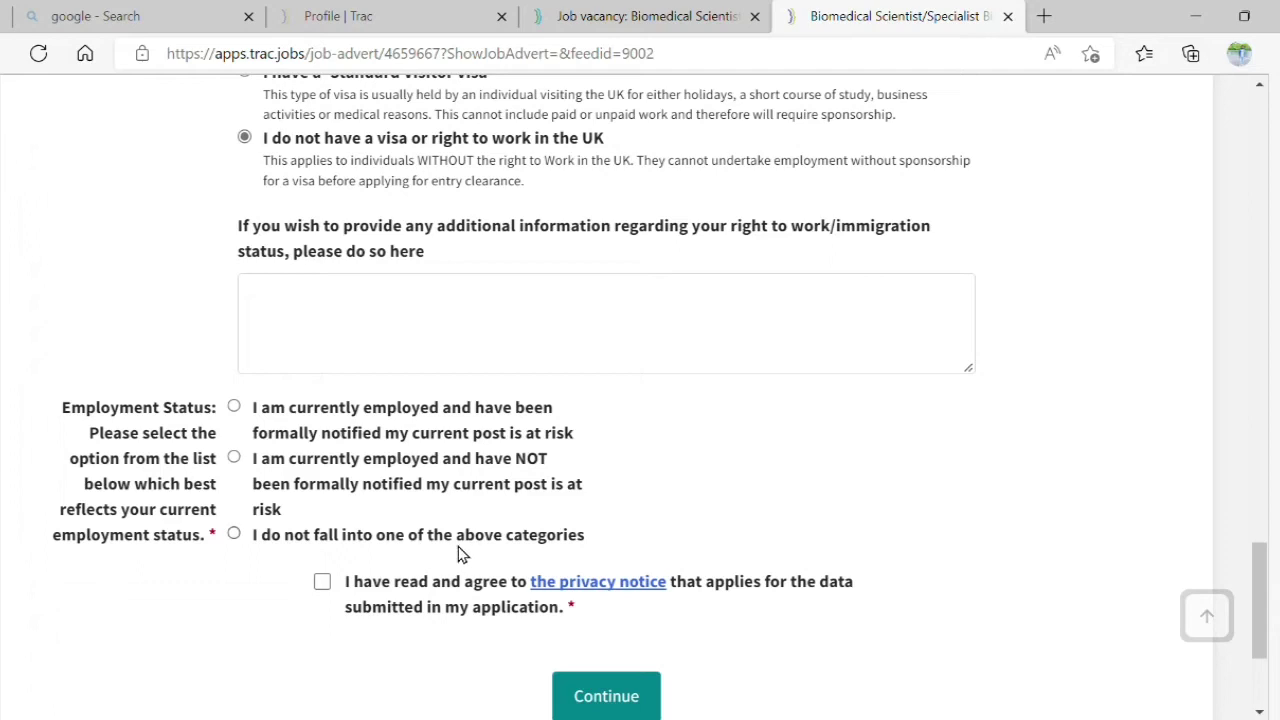
click(234, 537)
click(323, 584)
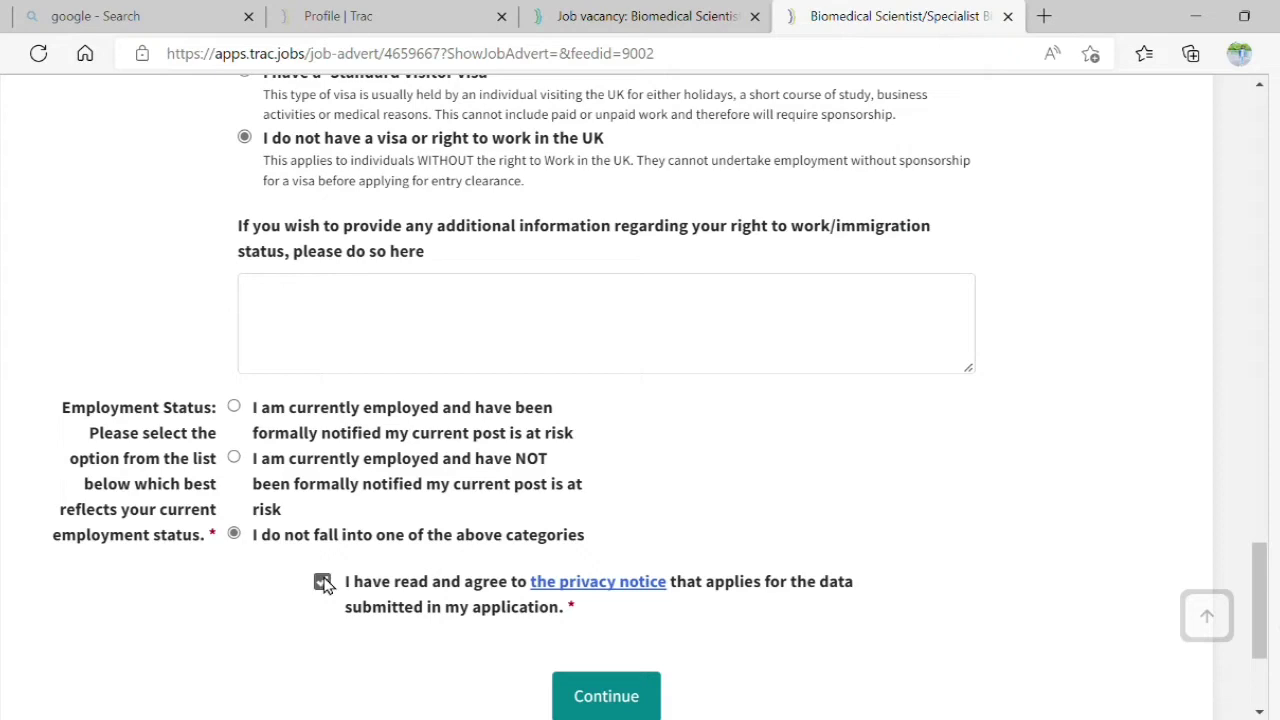
click(616, 695)
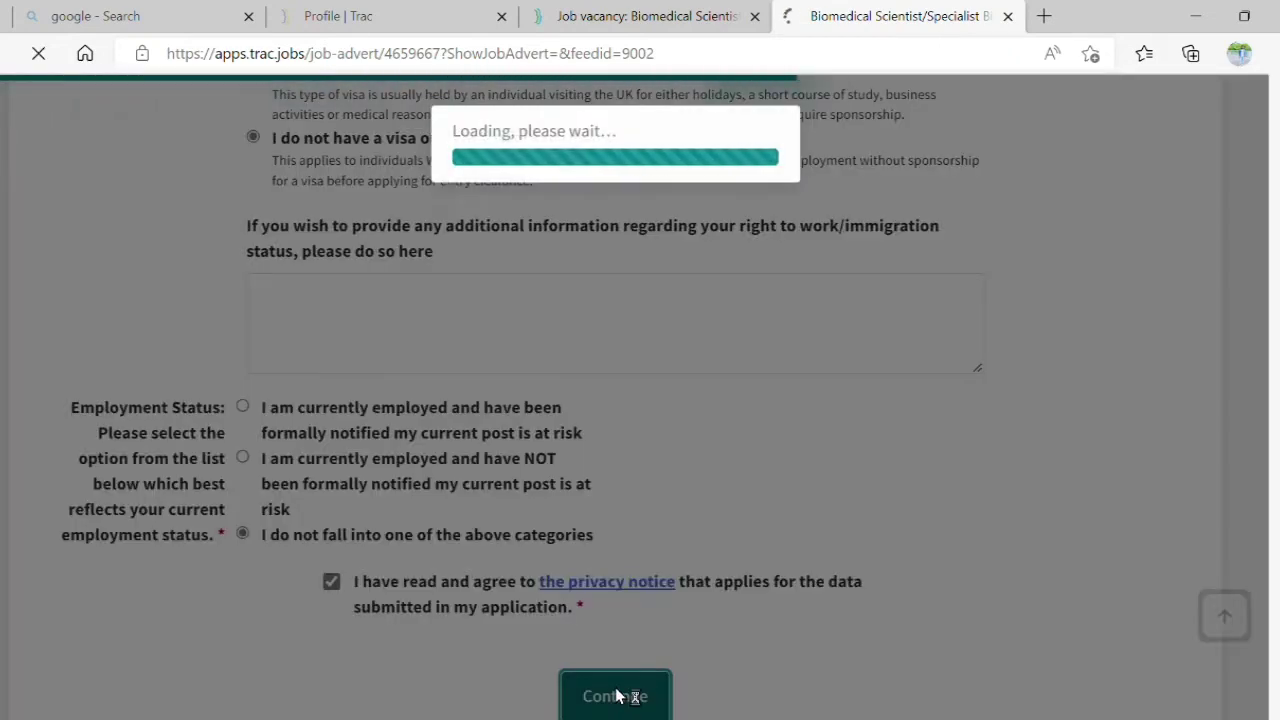
Launch the application based on the recent Biomedical Scientist Band 5/6 application to Stockport NHS Foundation Trust, submitted 30-Jul-22.
scroll(616, 695, down, 3)
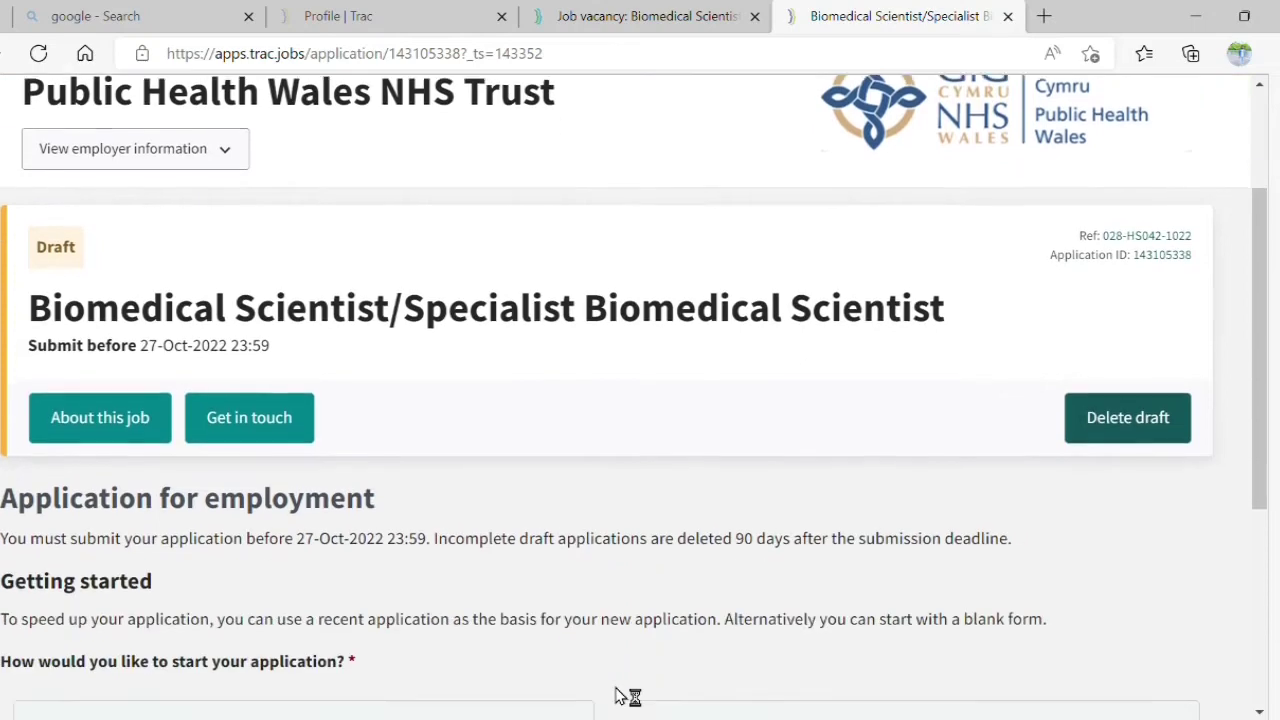
scroll(616, 695, up, 1)
scroll(616, 695, down, 4)
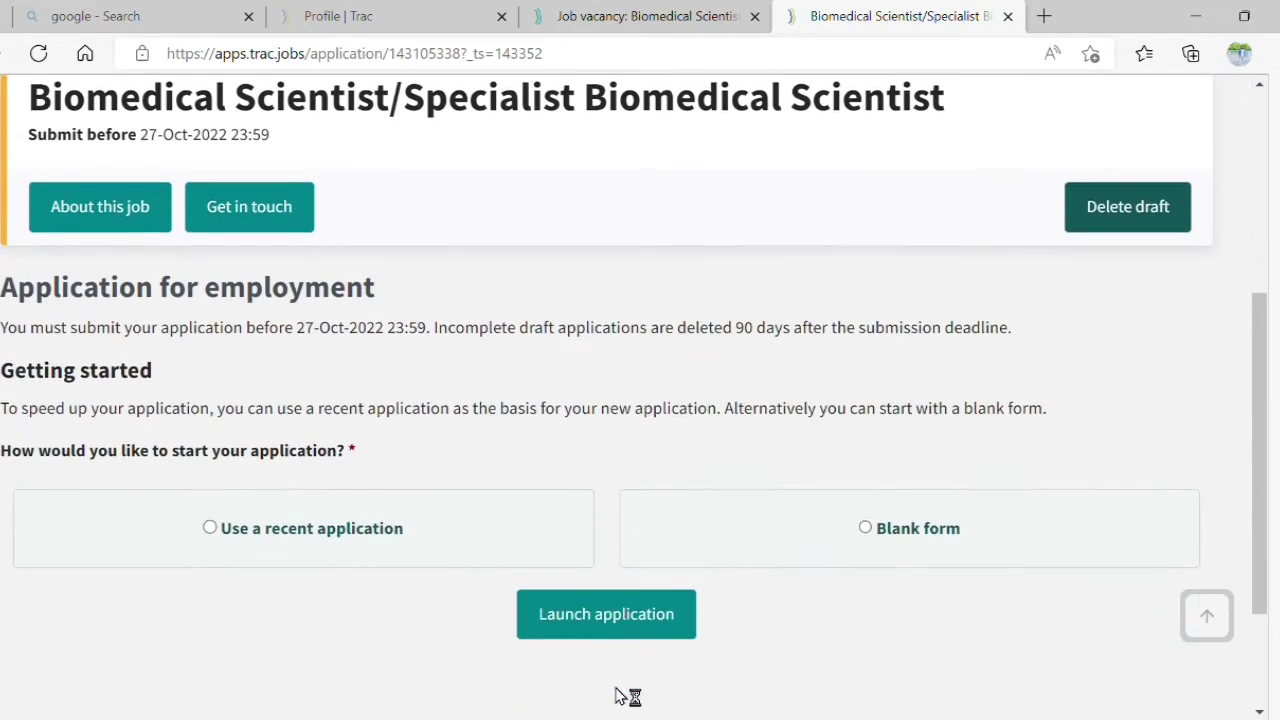
scroll(616, 697, up, 1)
click(866, 534)
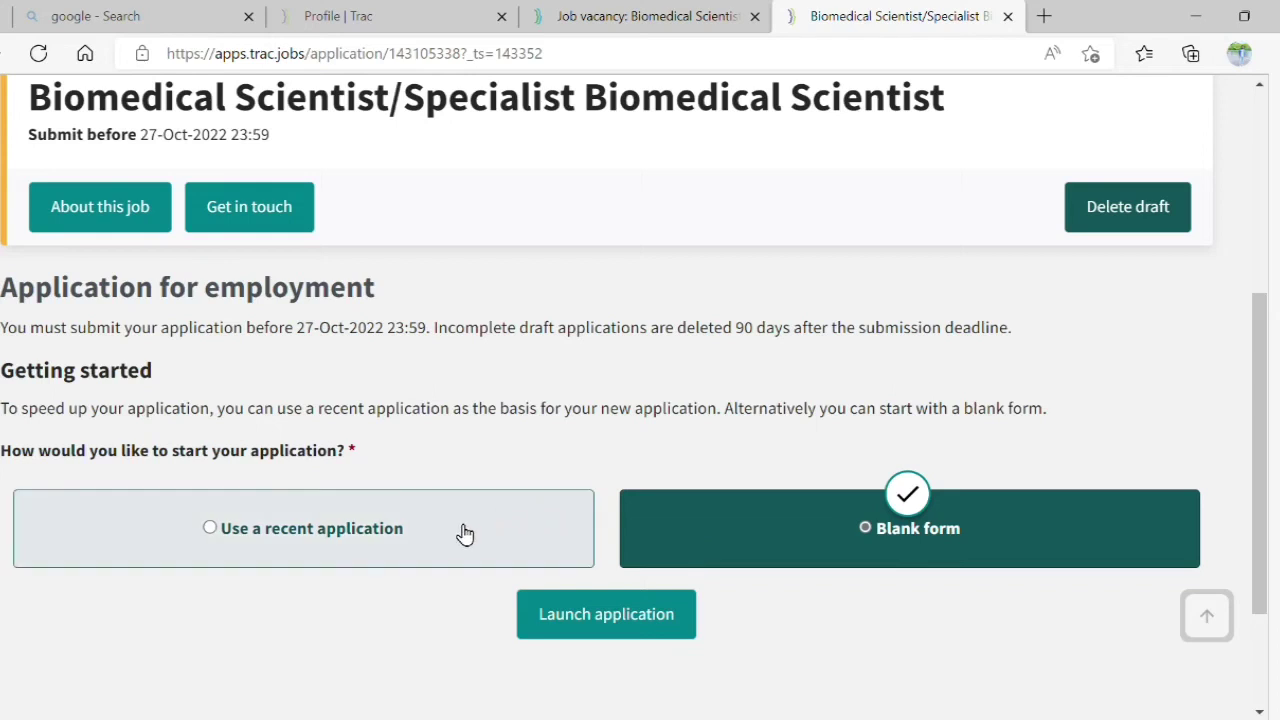
click(295, 538)
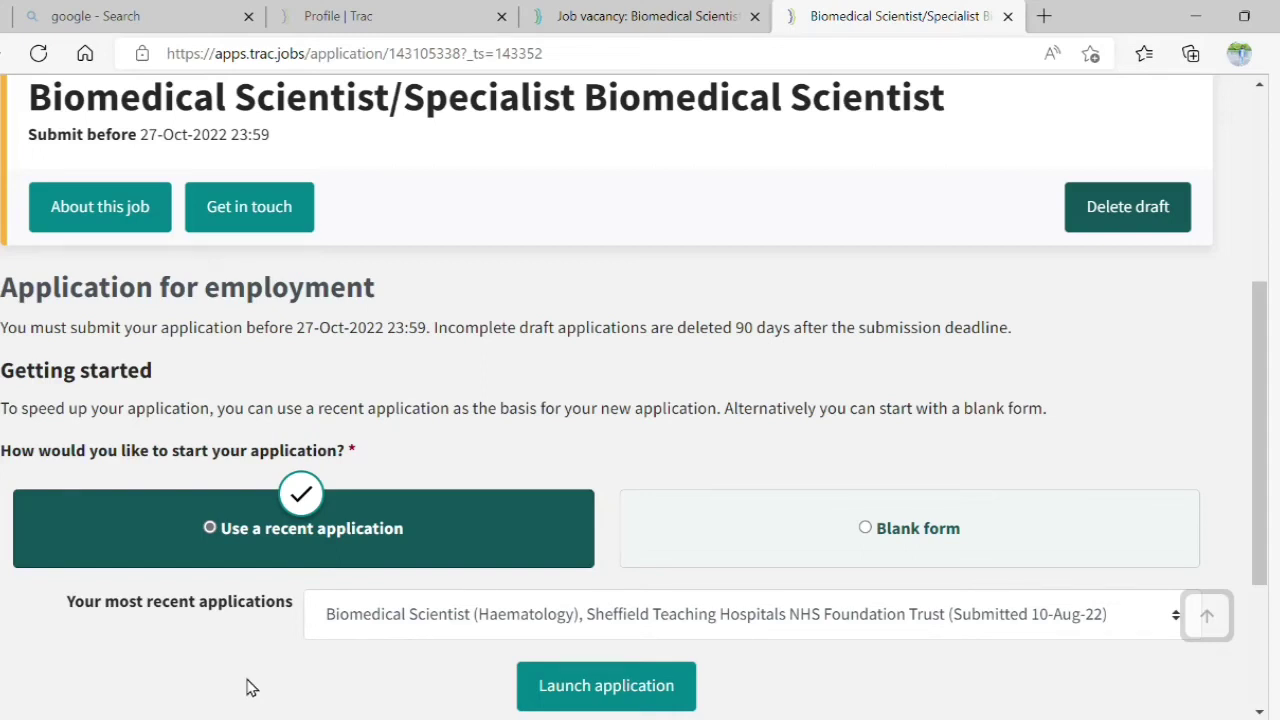
scroll(250, 688, down, 2)
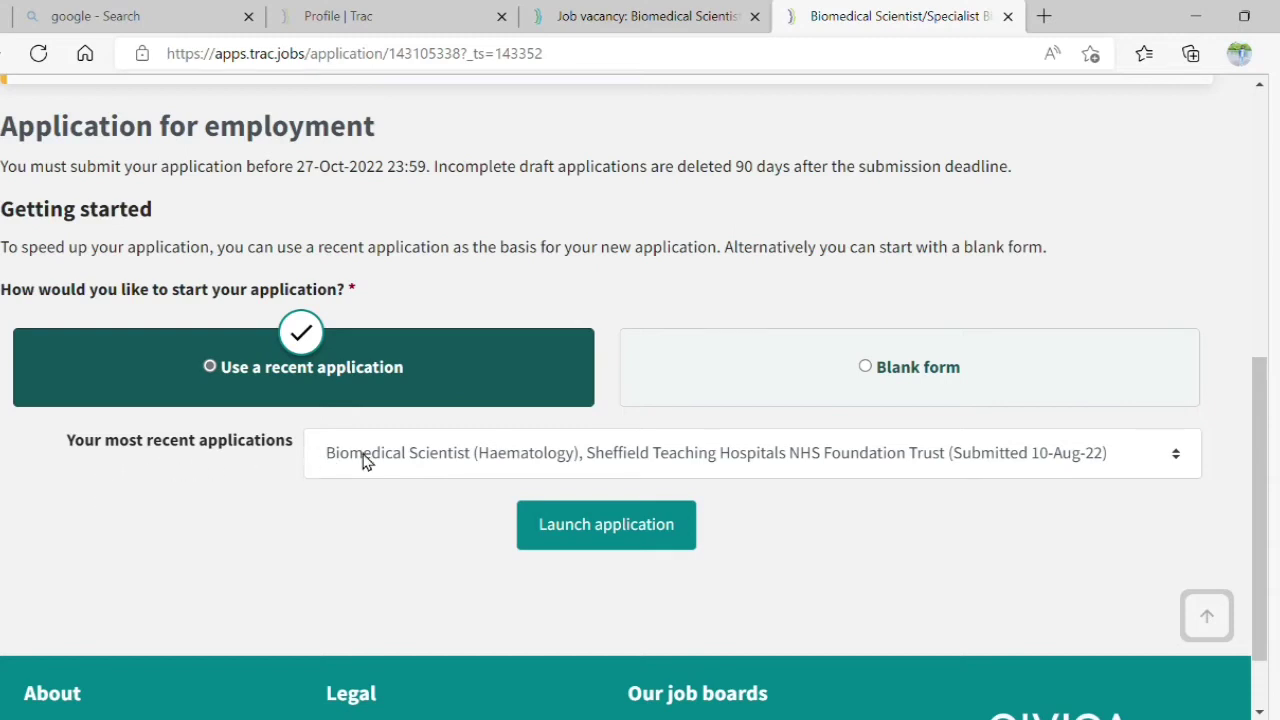
click(1178, 465)
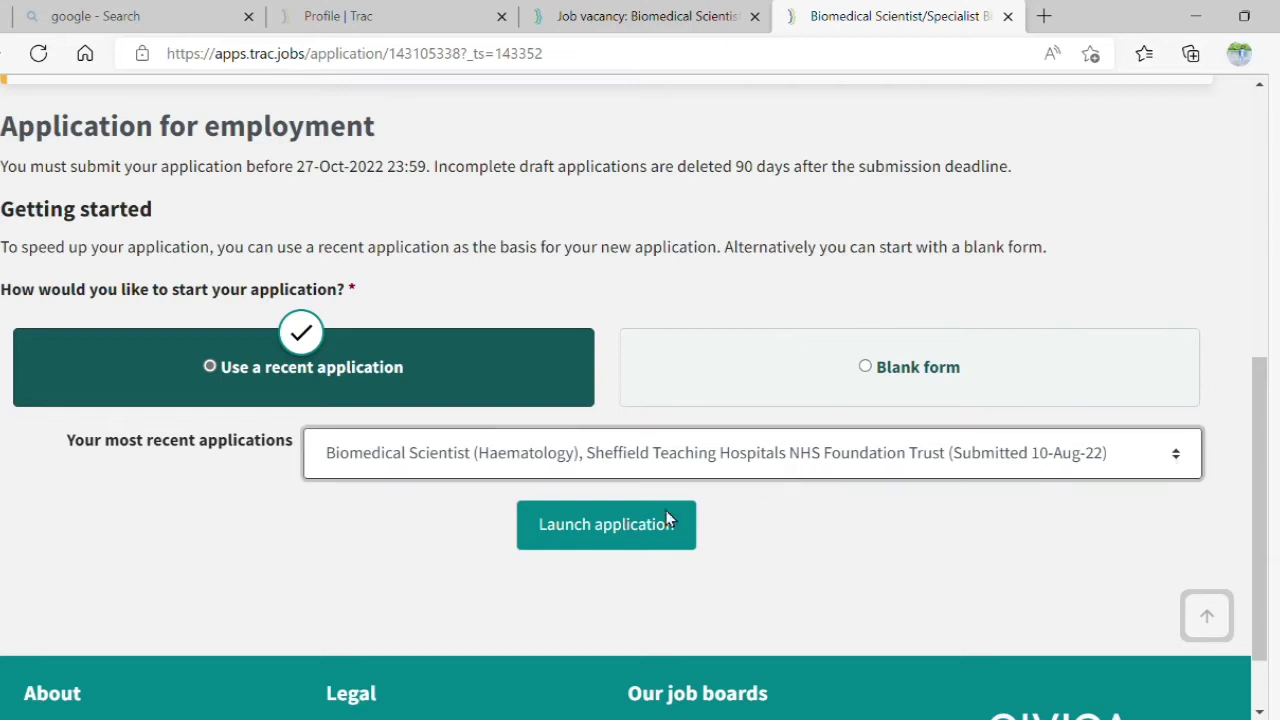
click(613, 520)
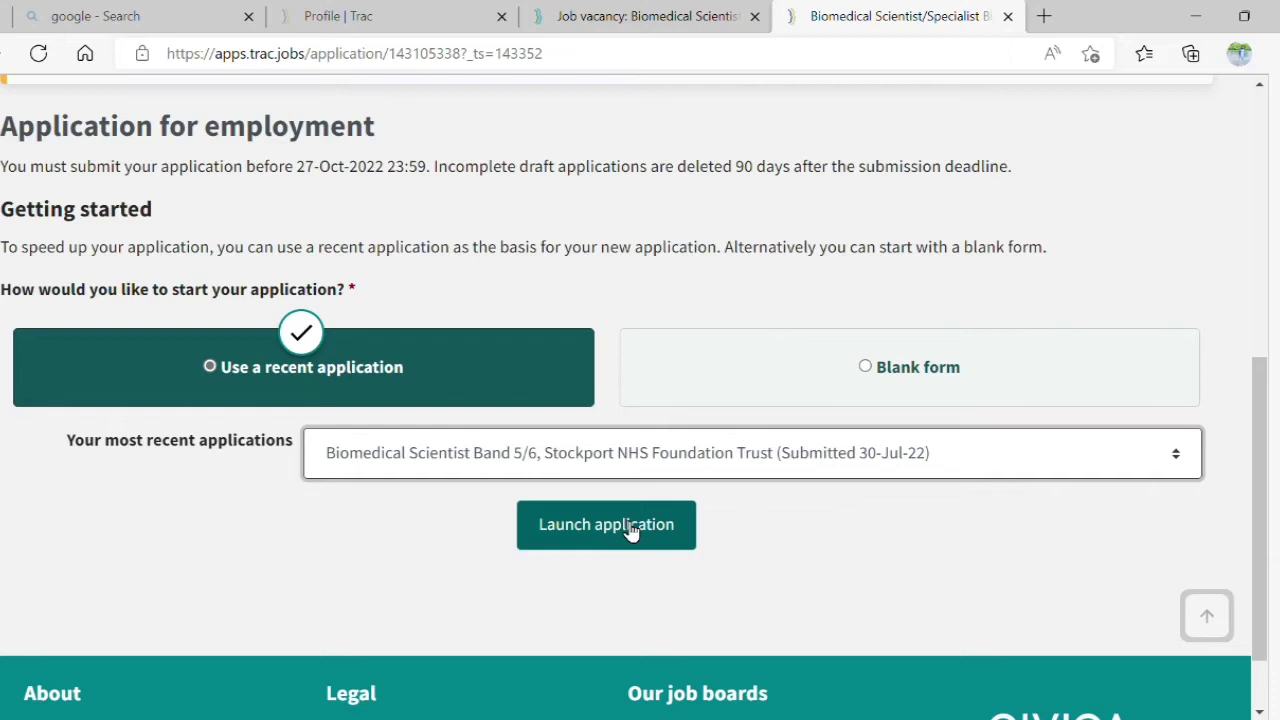
click(581, 538)
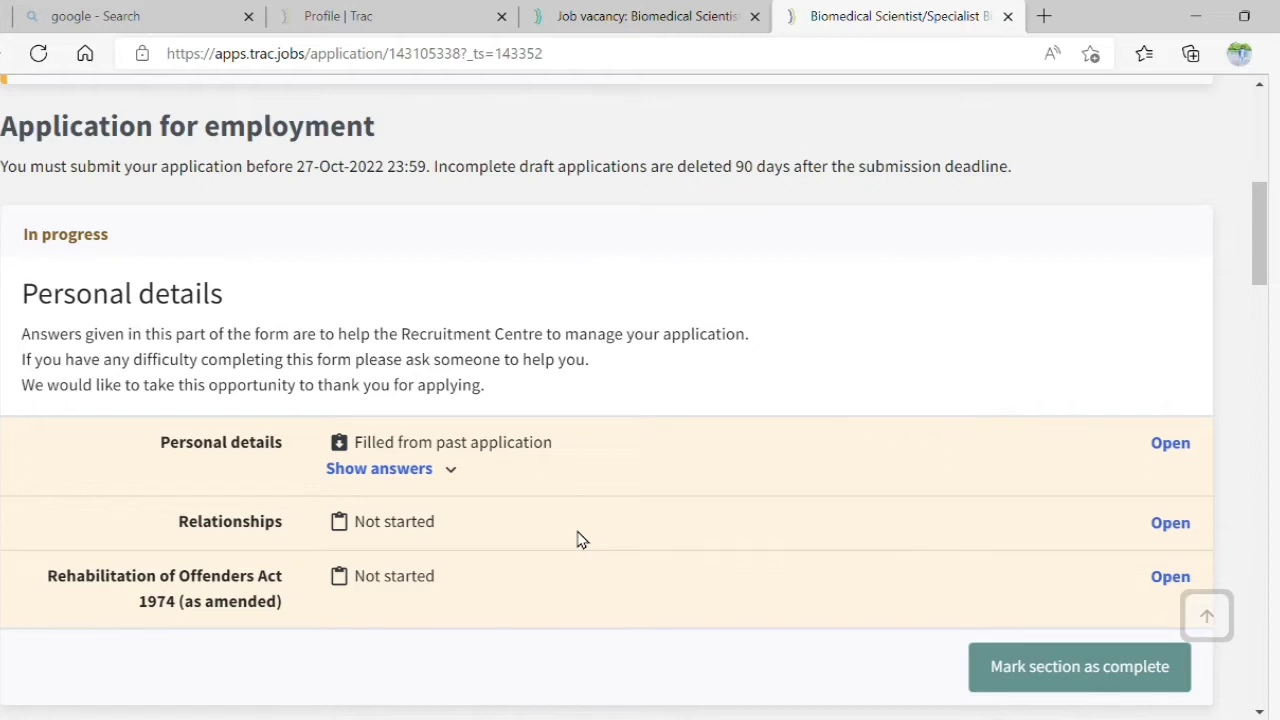
Review the prefilled Personal details with Full time as preferred employment type, and save them to proceed to Relationships.
click(1170, 445)
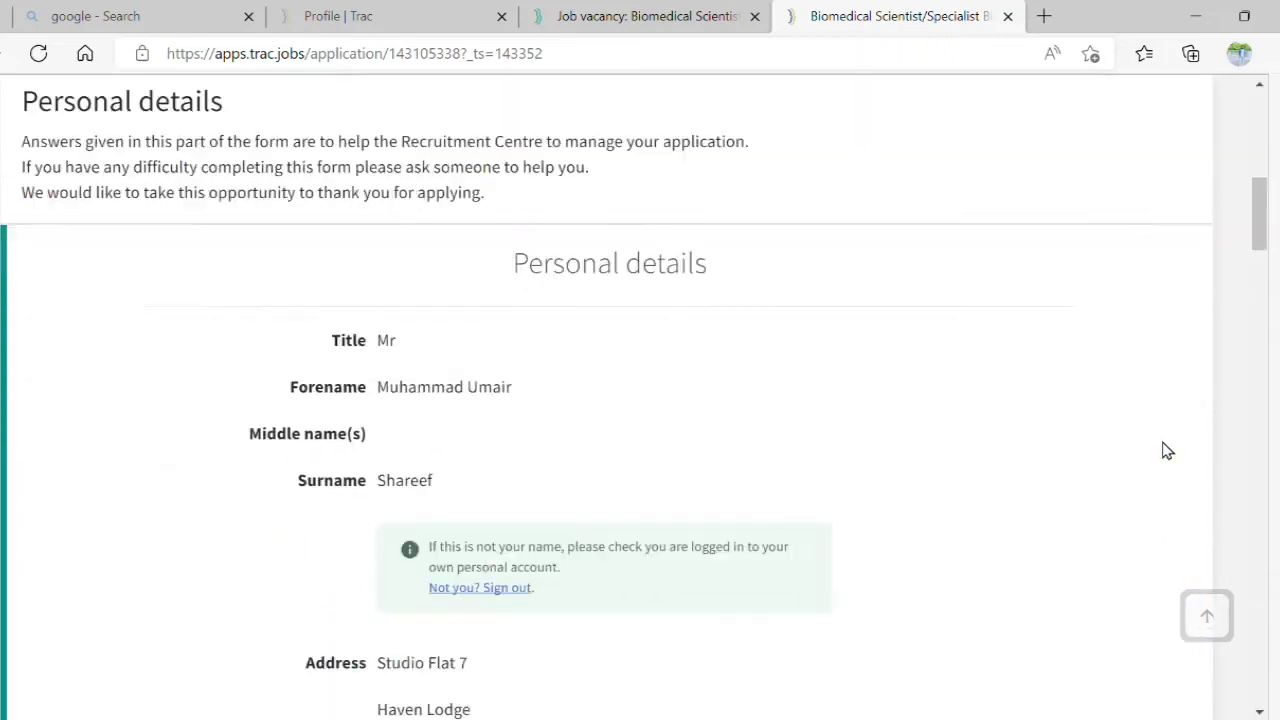
scroll(1167, 450, up, 2)
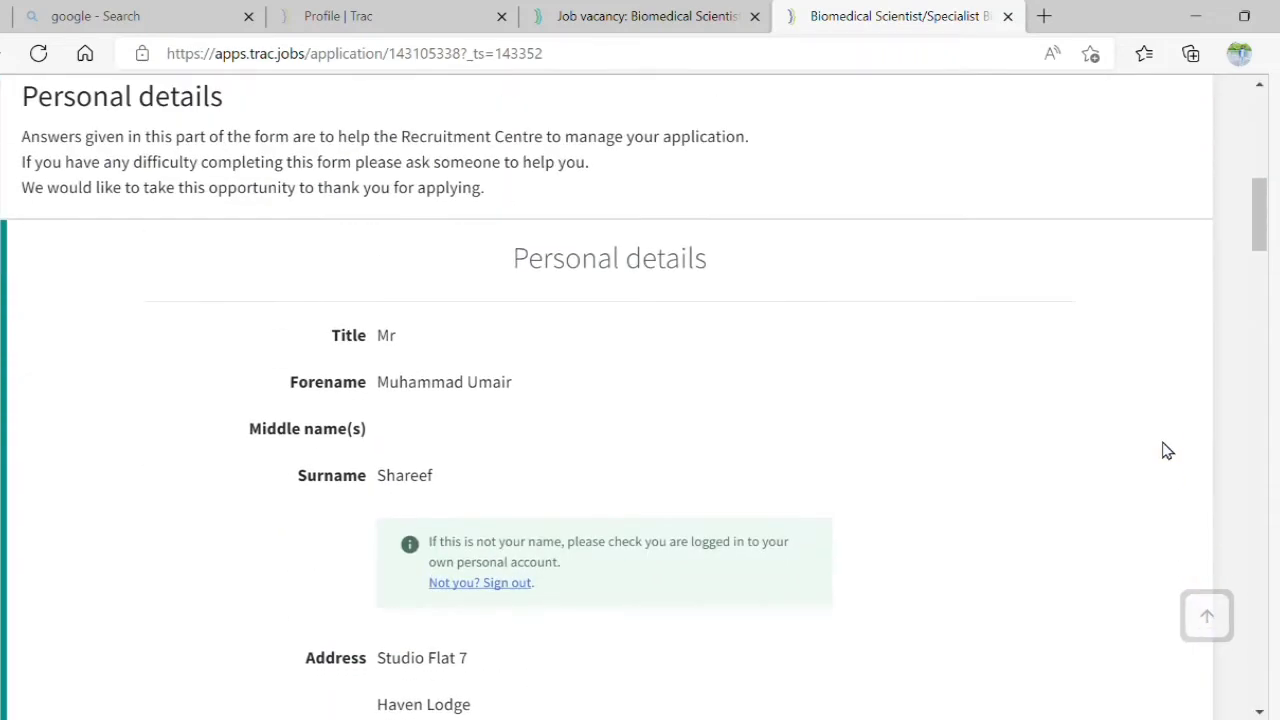
scroll(1167, 451, up, 1)
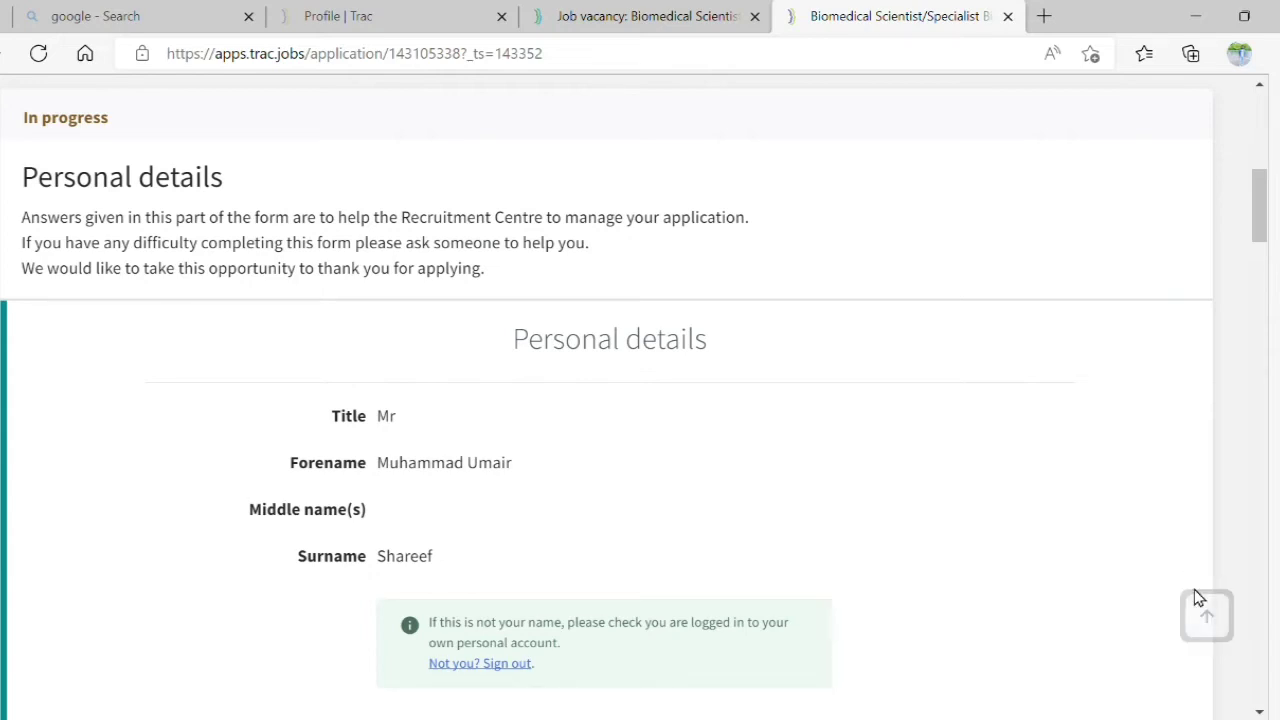
scroll(1090, 541, down, 1)
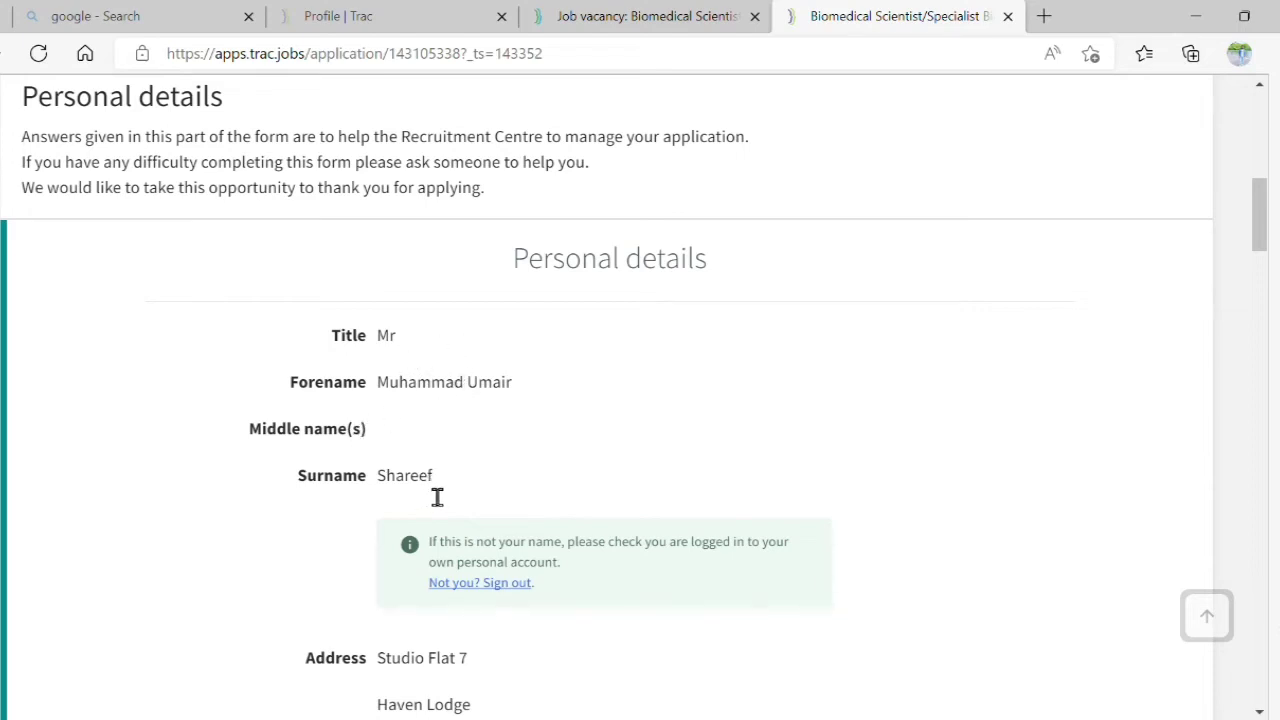
scroll(465, 478, down, 3)
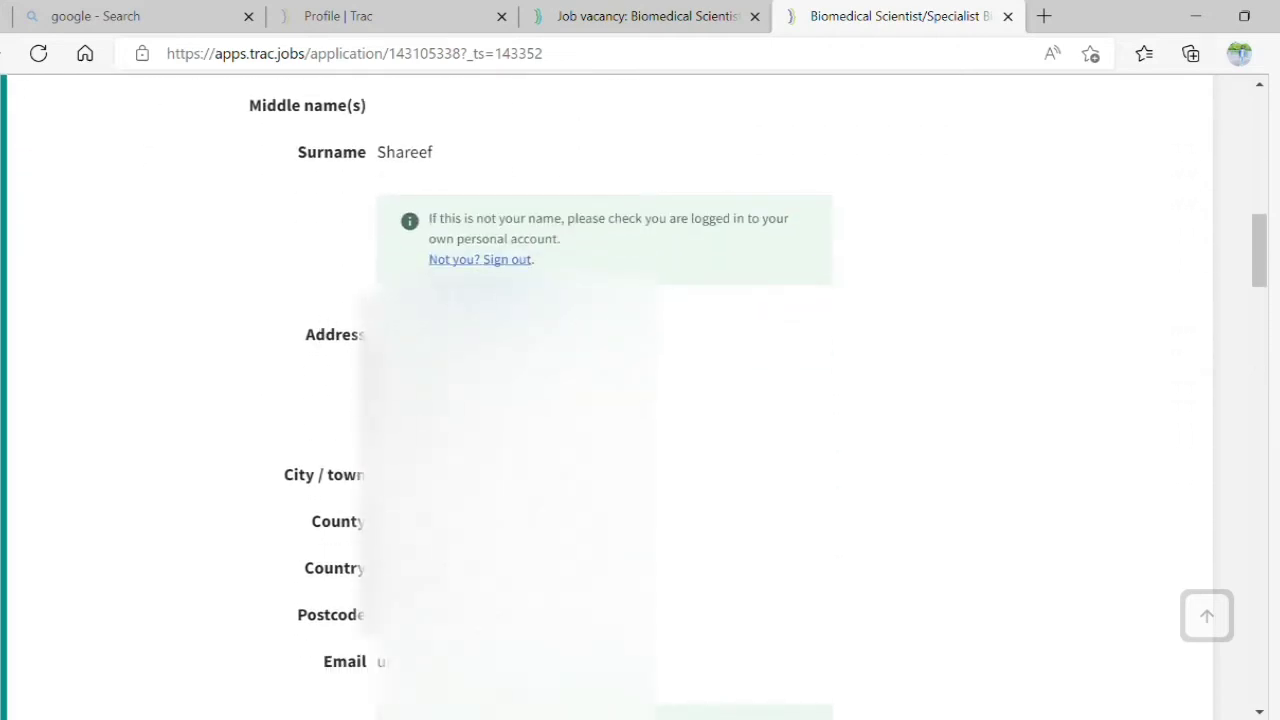
scroll(361, 428, down, 1)
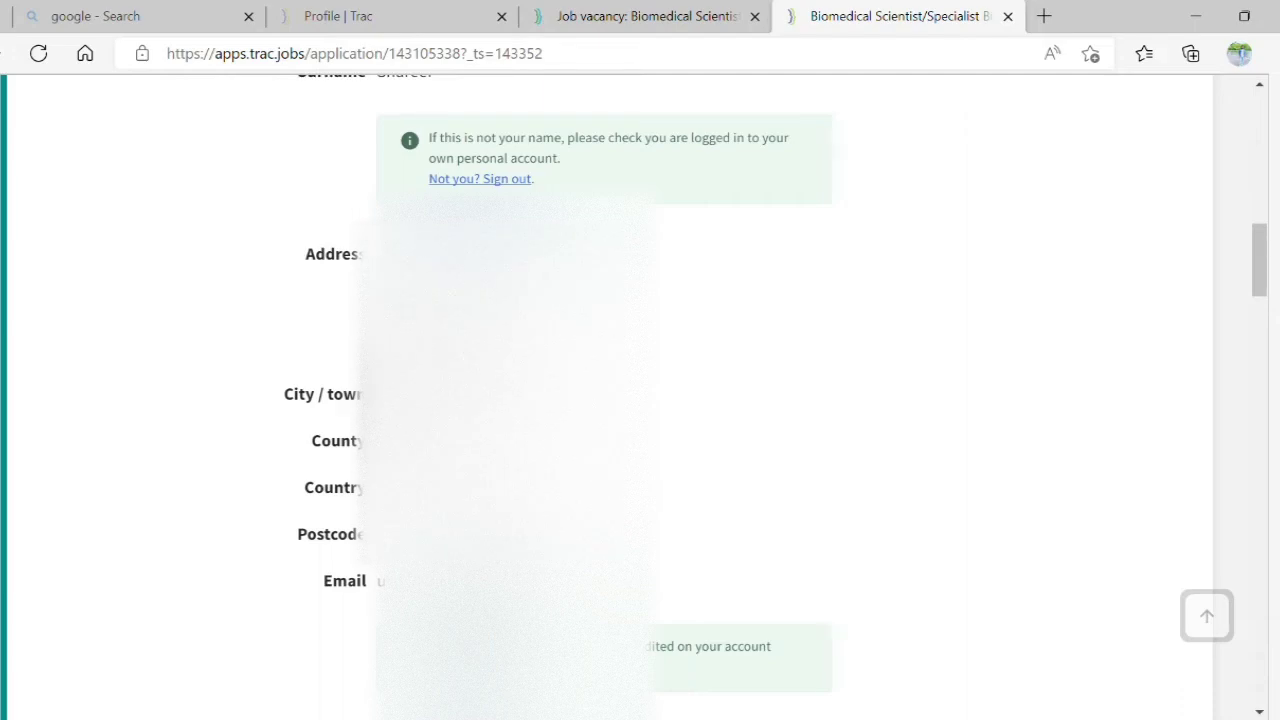
scroll(514, 522, down, 4)
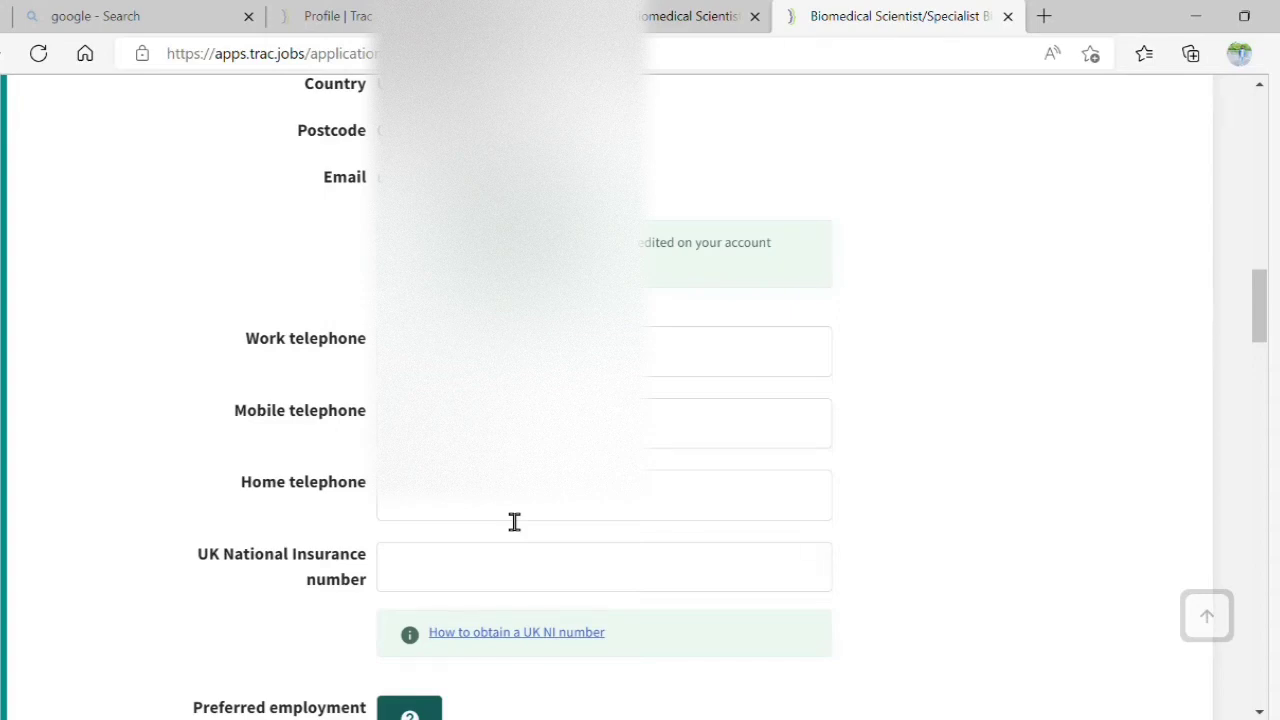
scroll(514, 522, down, 1)
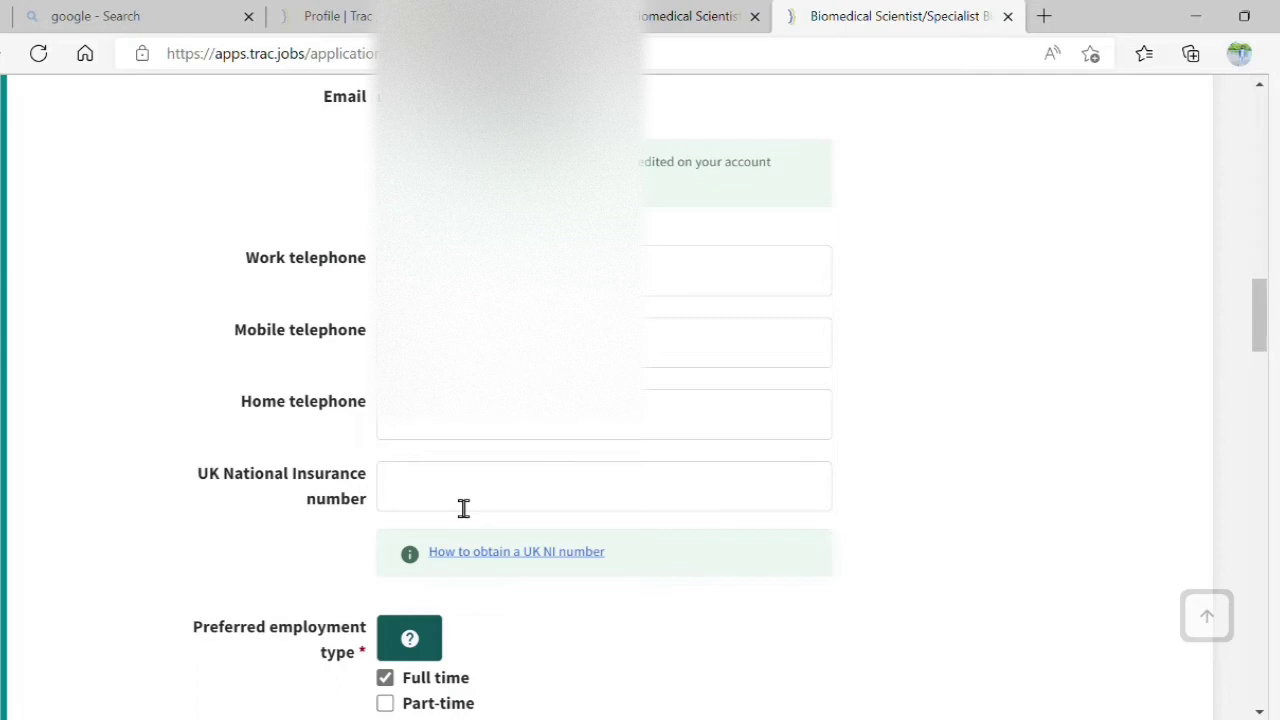
scroll(463, 508, down, 3)
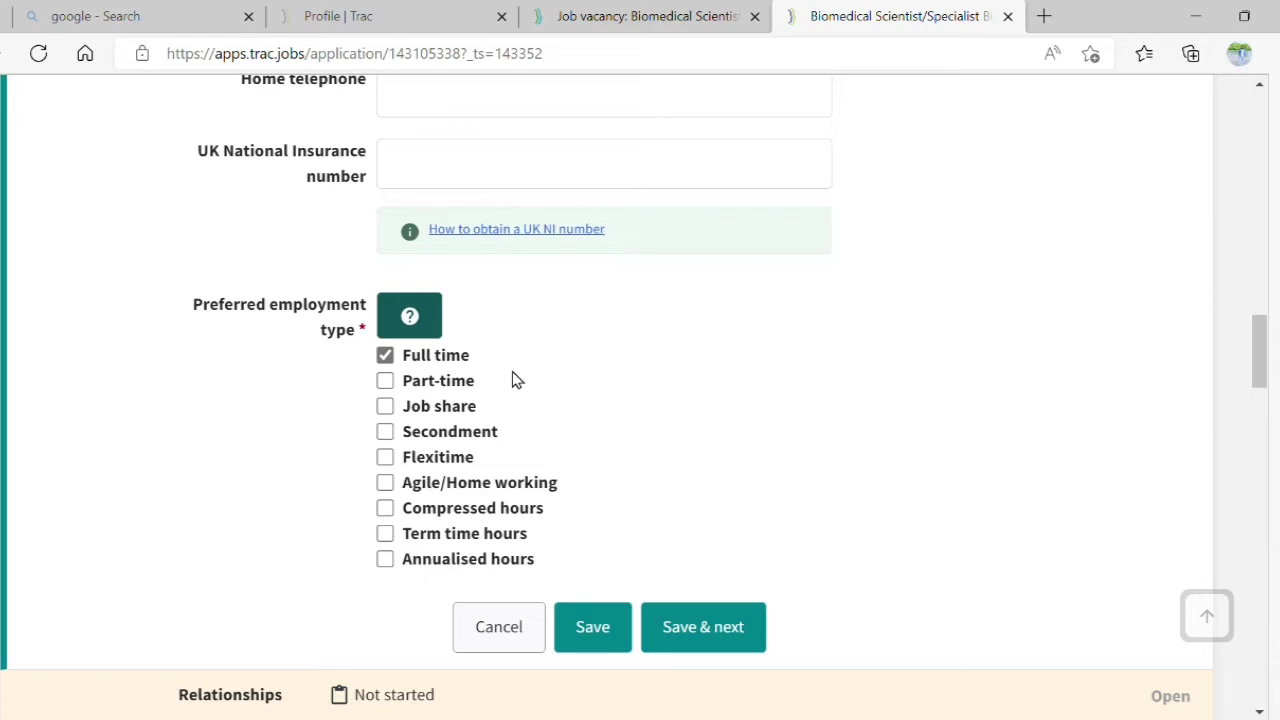
scroll(512, 380, down, 1)
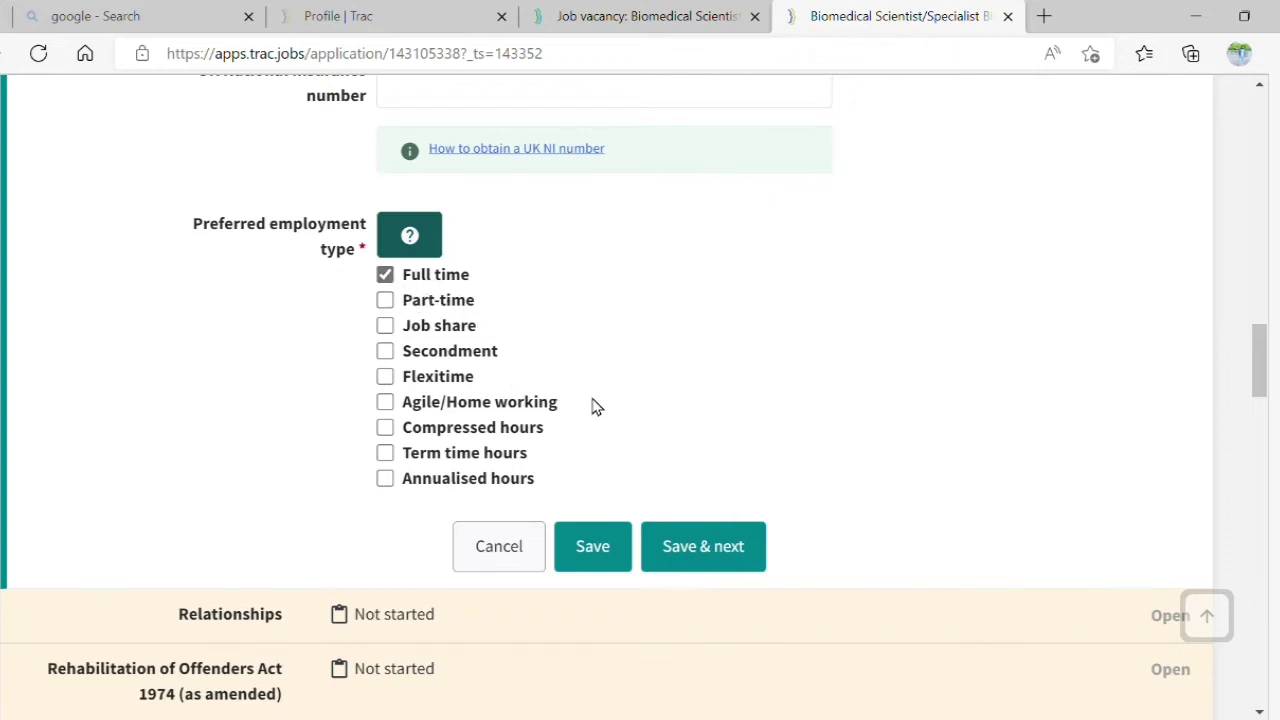
scroll(638, 440, down, 2)
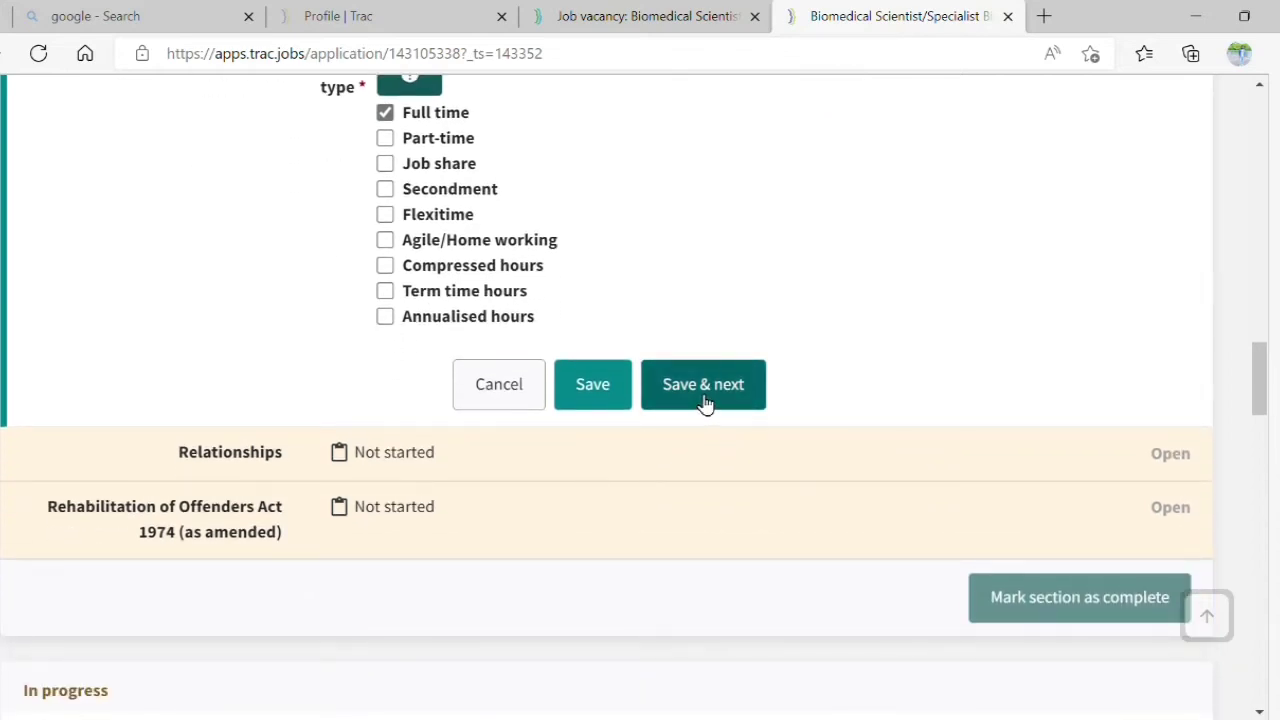
click(704, 398)
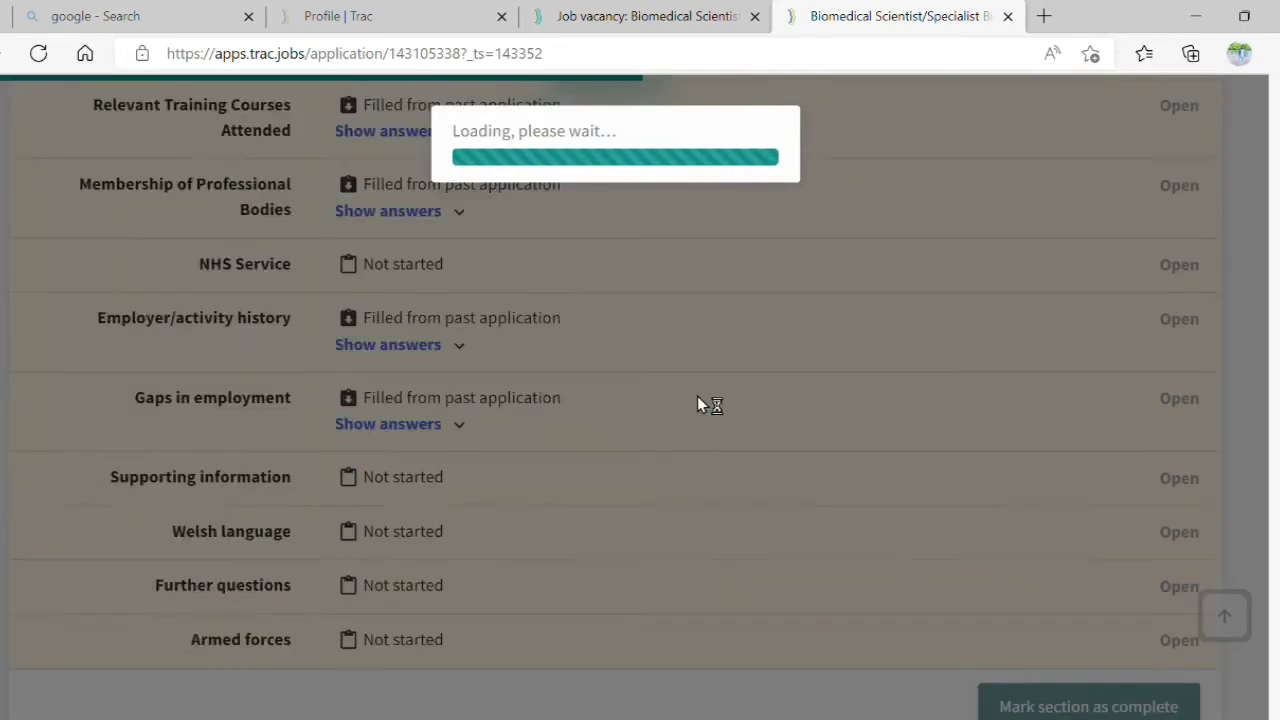
Leave the Relationships statement blank and save it to proceed to the Rehabilitation of Offenders Act 1974 part.
scroll(697, 395, up, 5)
scroll(697, 395, down, 1)
scroll(700, 402, down, 2)
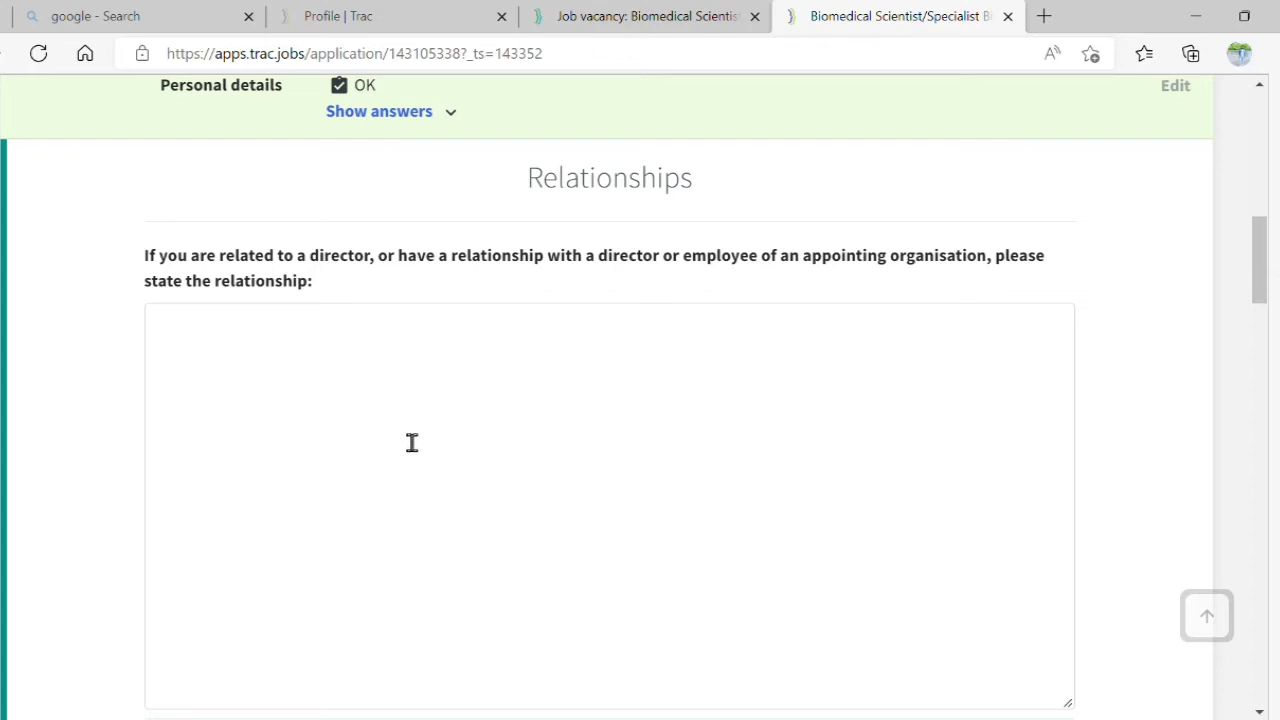
scroll(412, 443, down, 1)
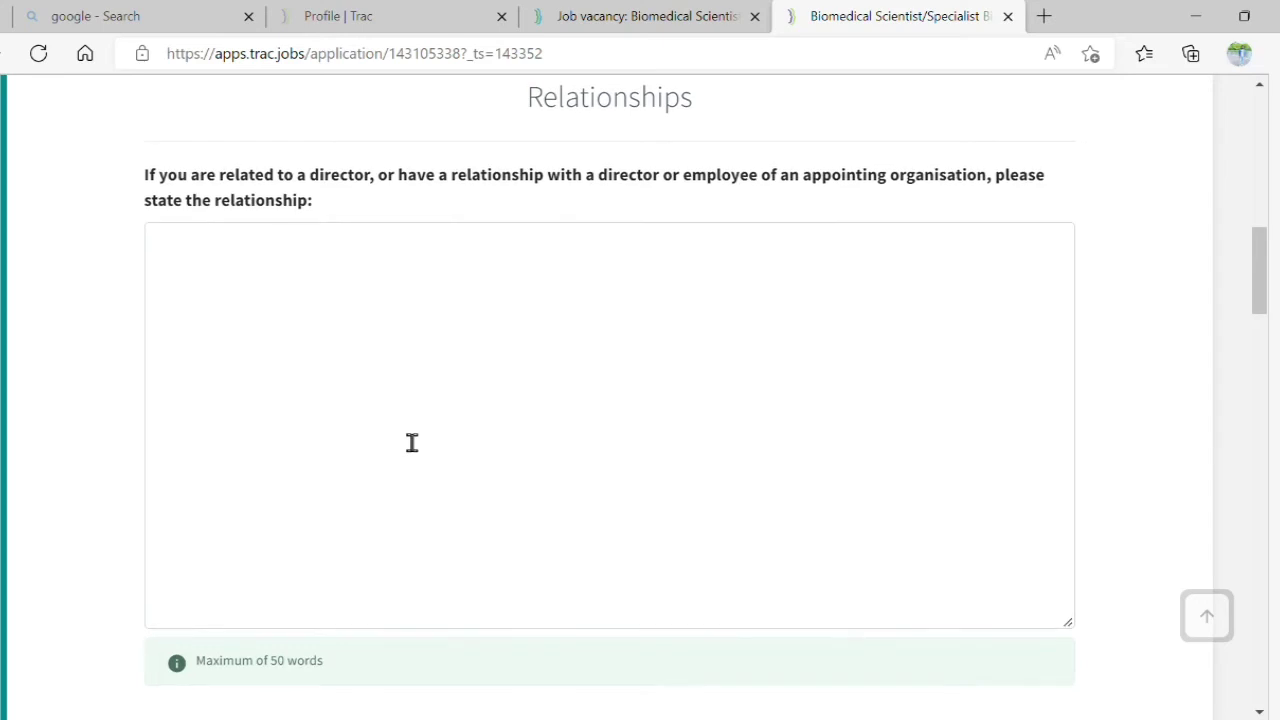
scroll(412, 443, down, 4)
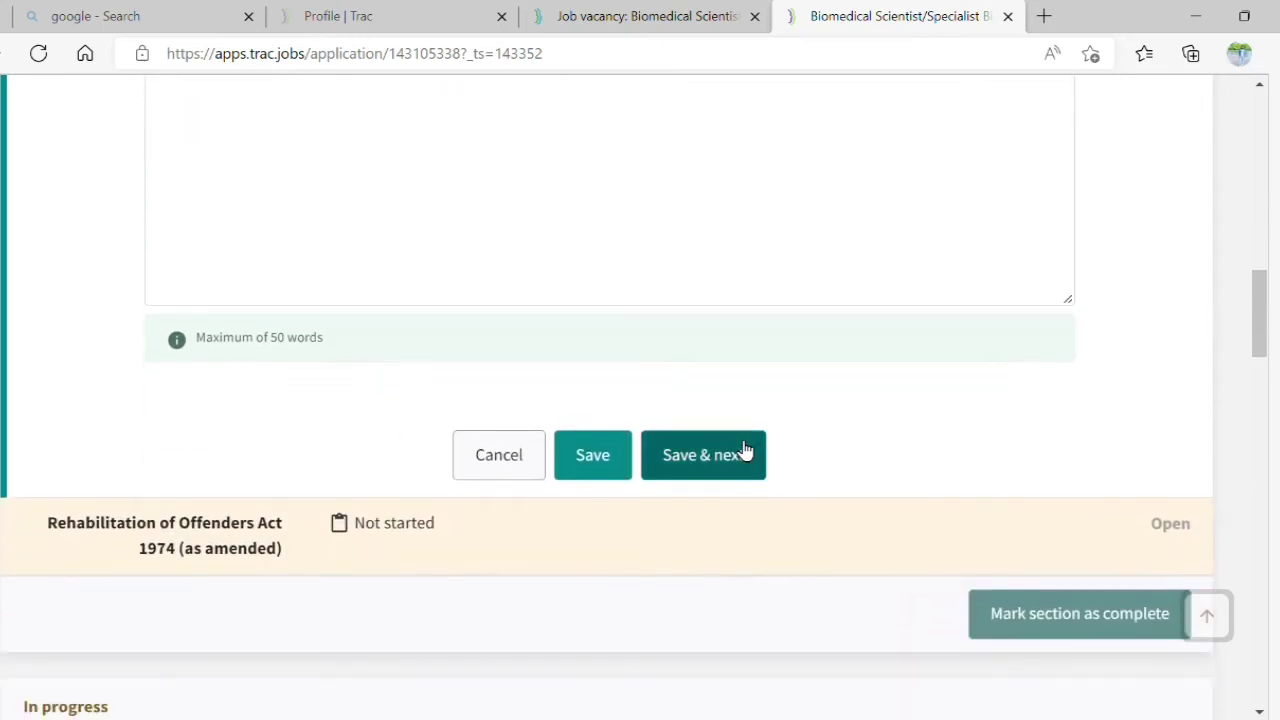
click(736, 459)
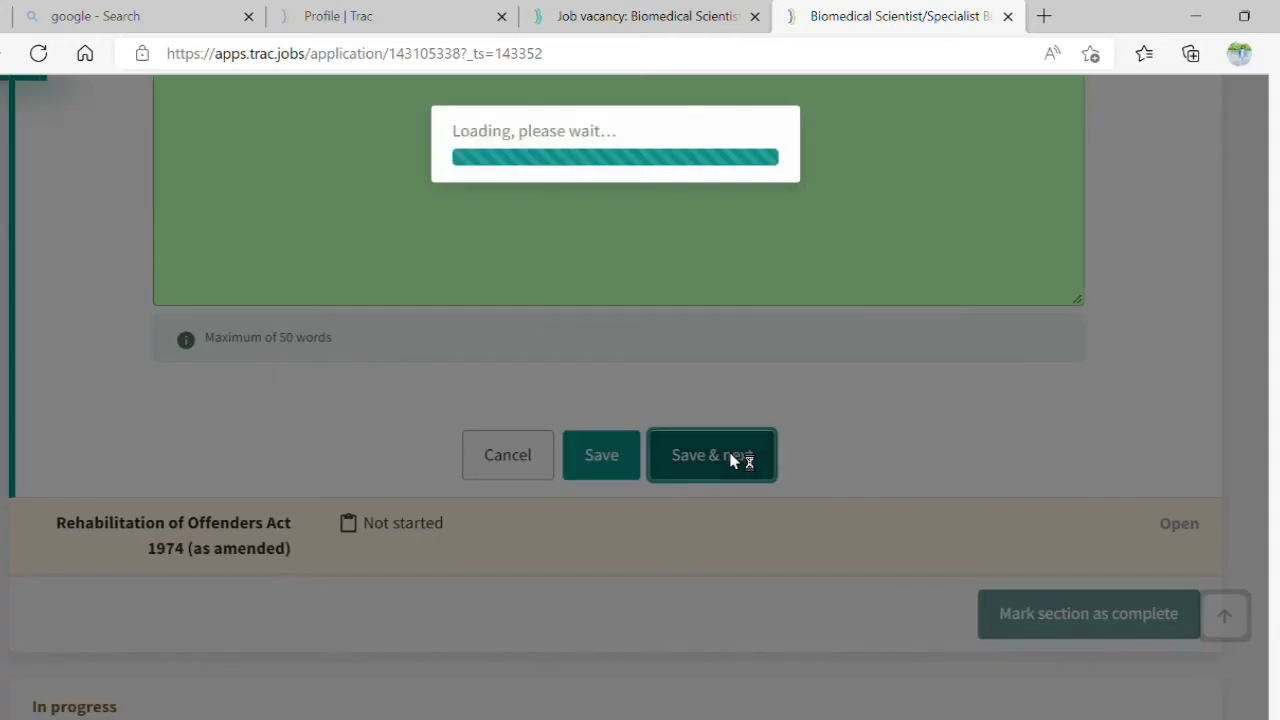
Read the Rehabilitation of Offenders Act 1974 statement, answer No to the question on unspent convictions or cautions, save, and close the resulting notice.
scroll(730, 460, up, 3)
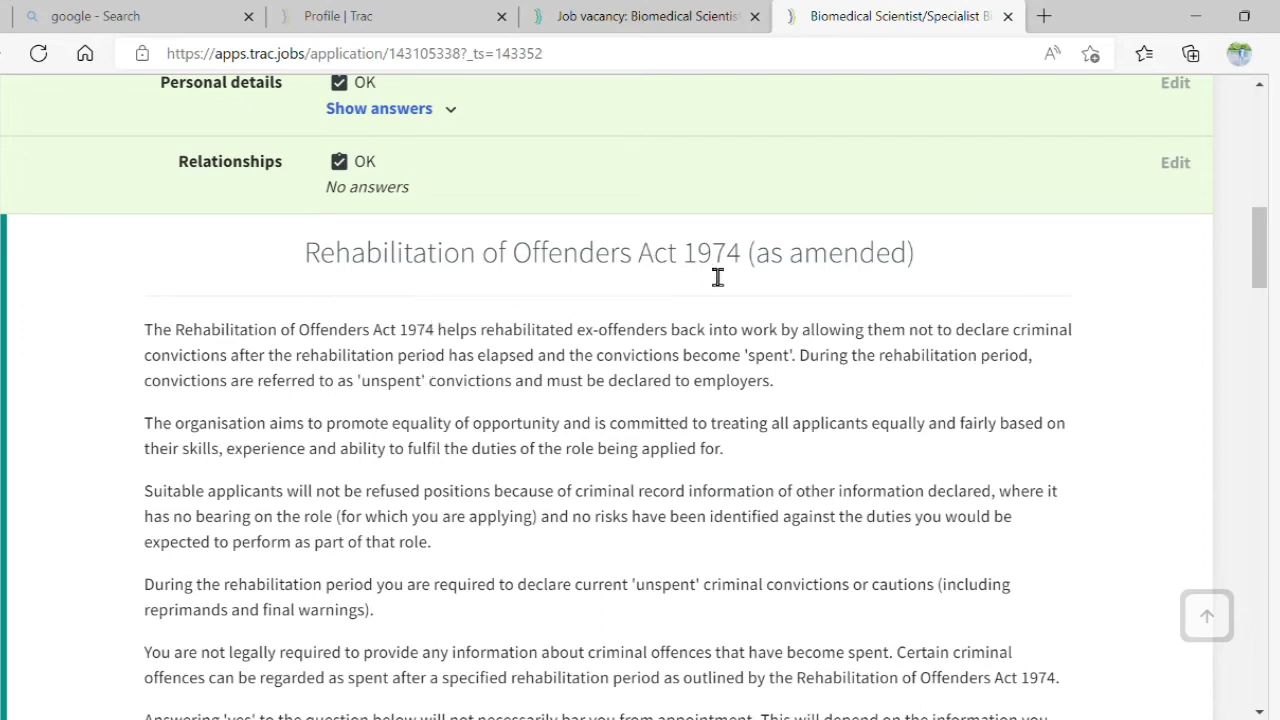
scroll(717, 277, down, 2)
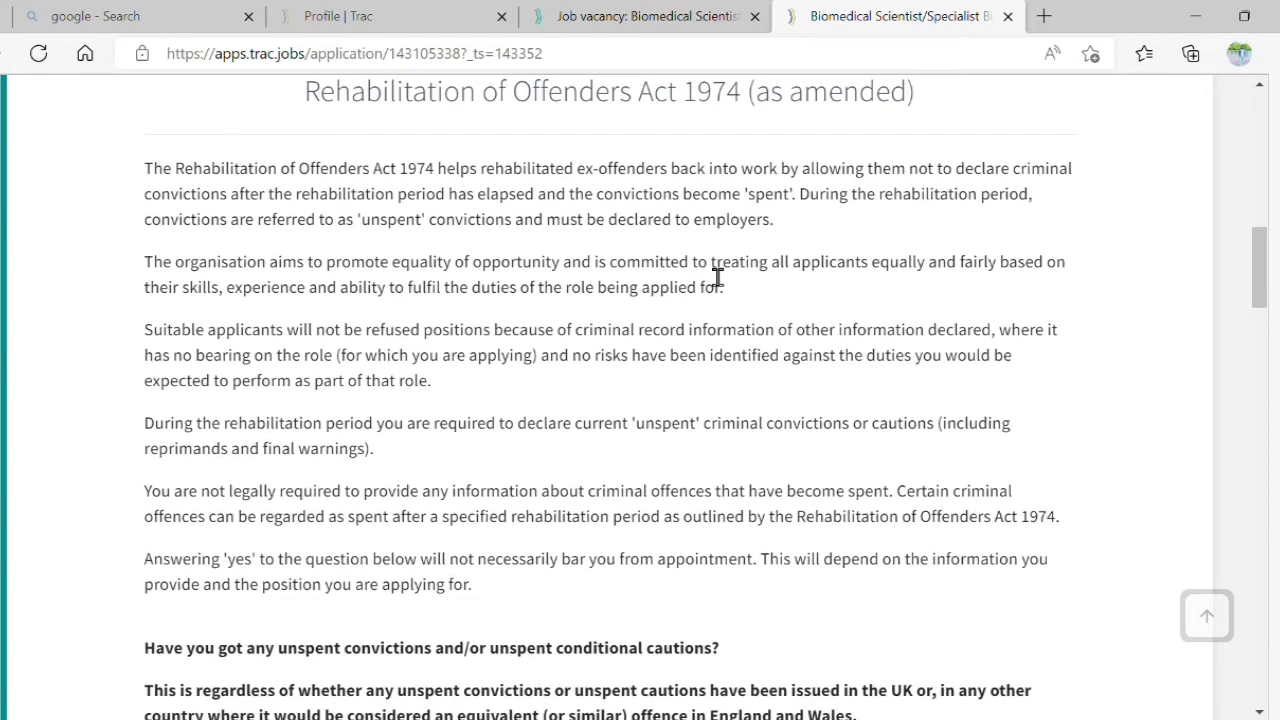
scroll(717, 277, down, 1)
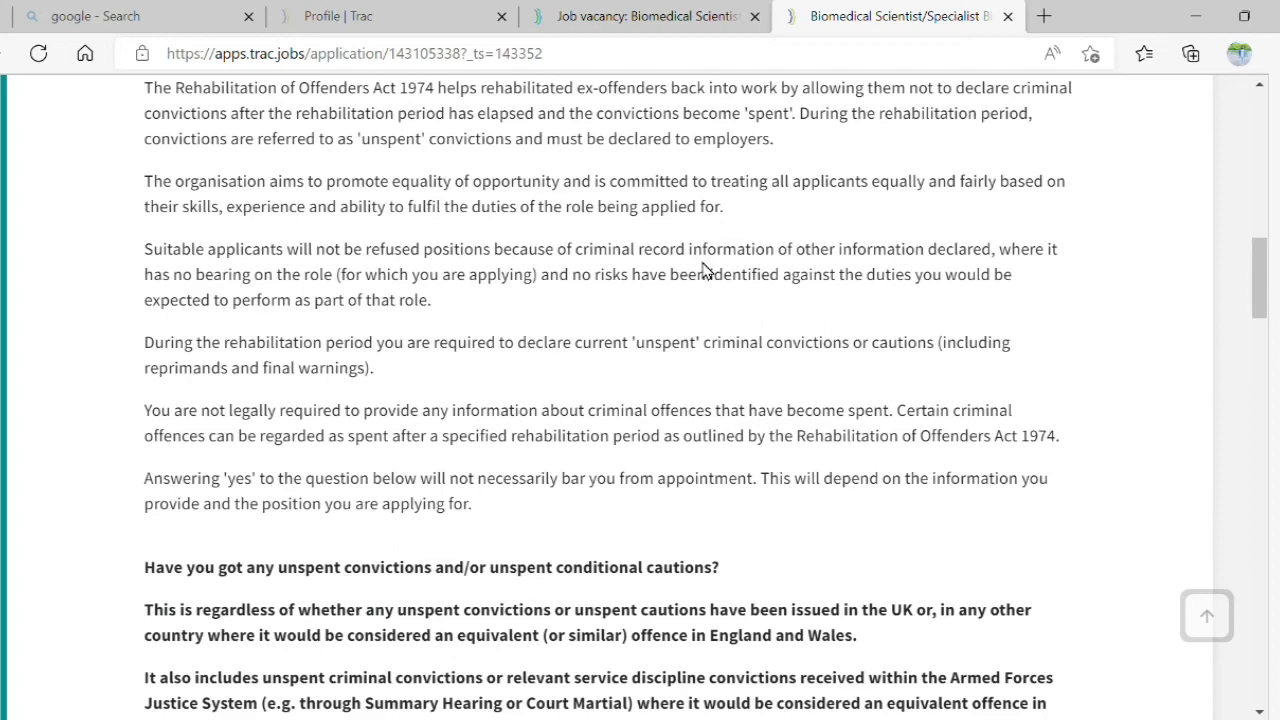
scroll(705, 270, up, 1)
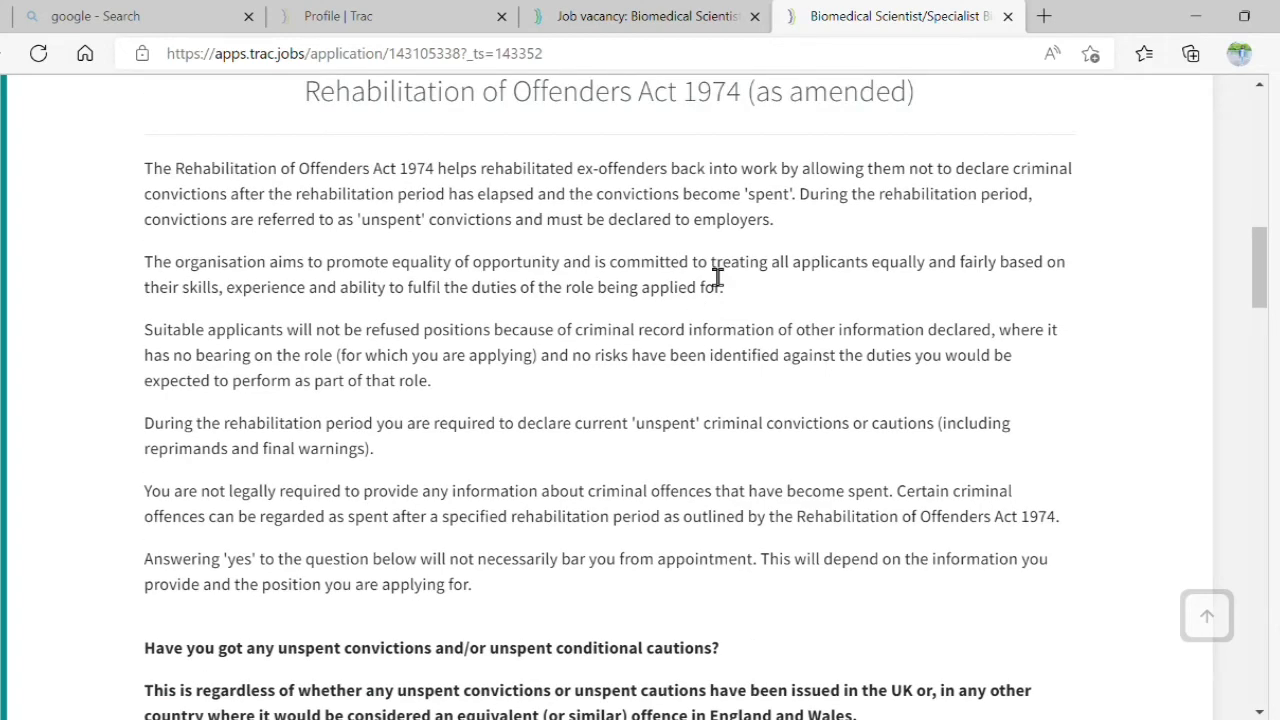
scroll(717, 277, up, 2)
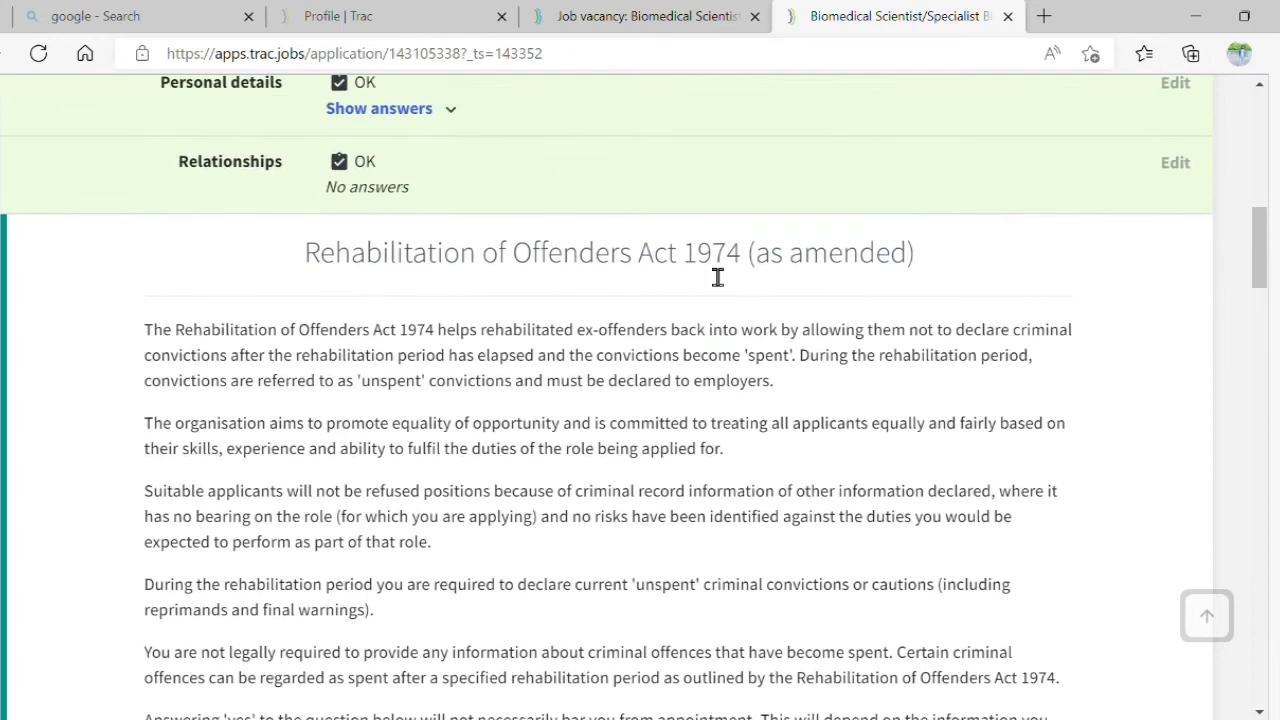
scroll(717, 277, down, 6)
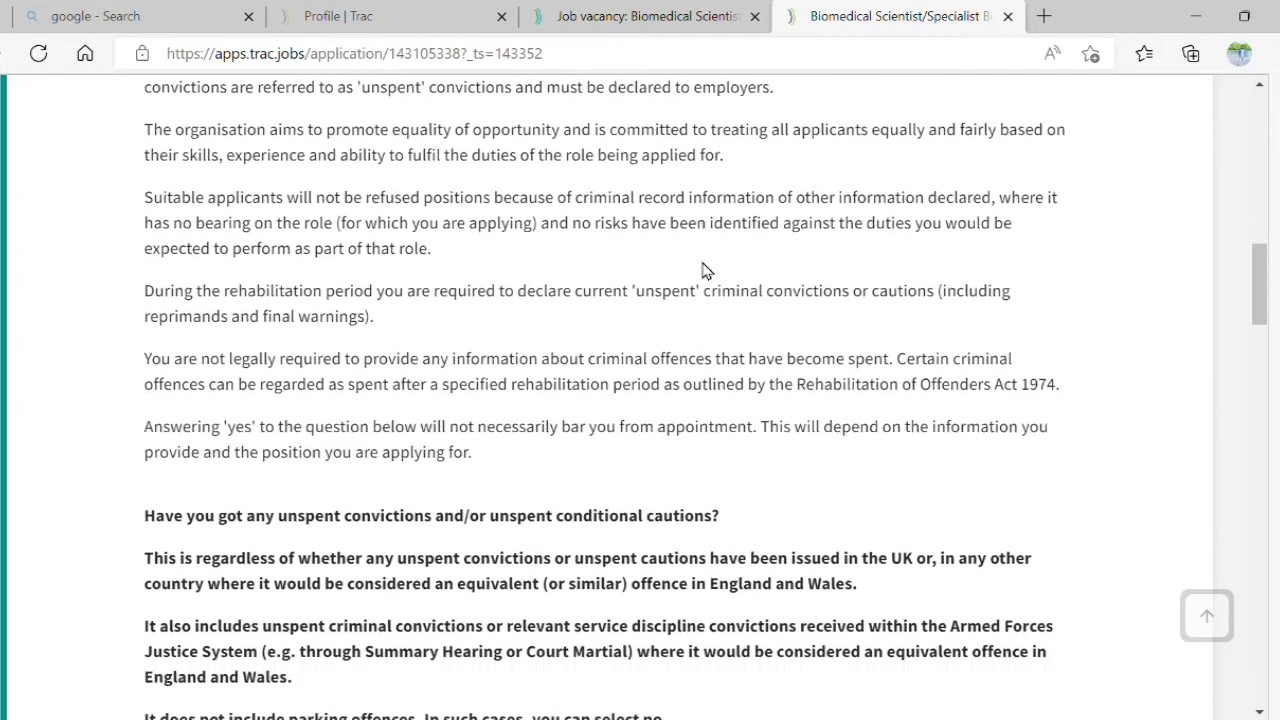
scroll(705, 270, down, 2)
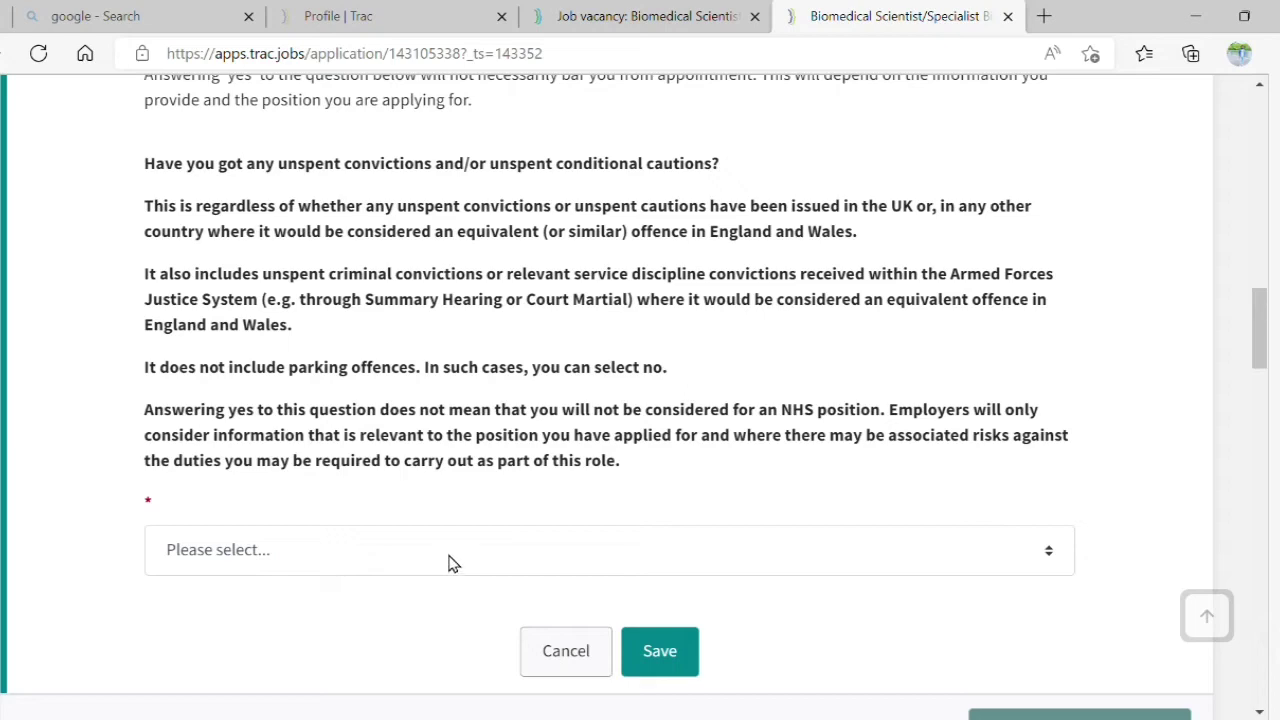
click(403, 636)
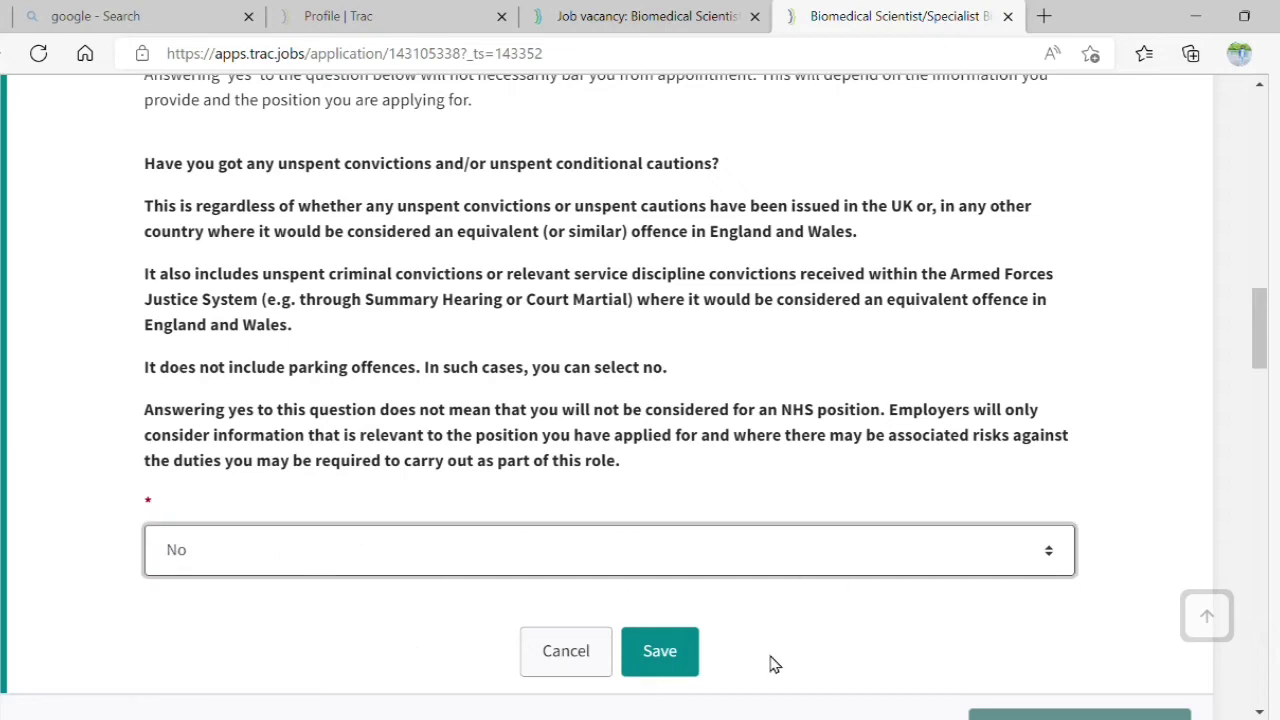
scroll(770, 663, down, 2)
click(690, 510)
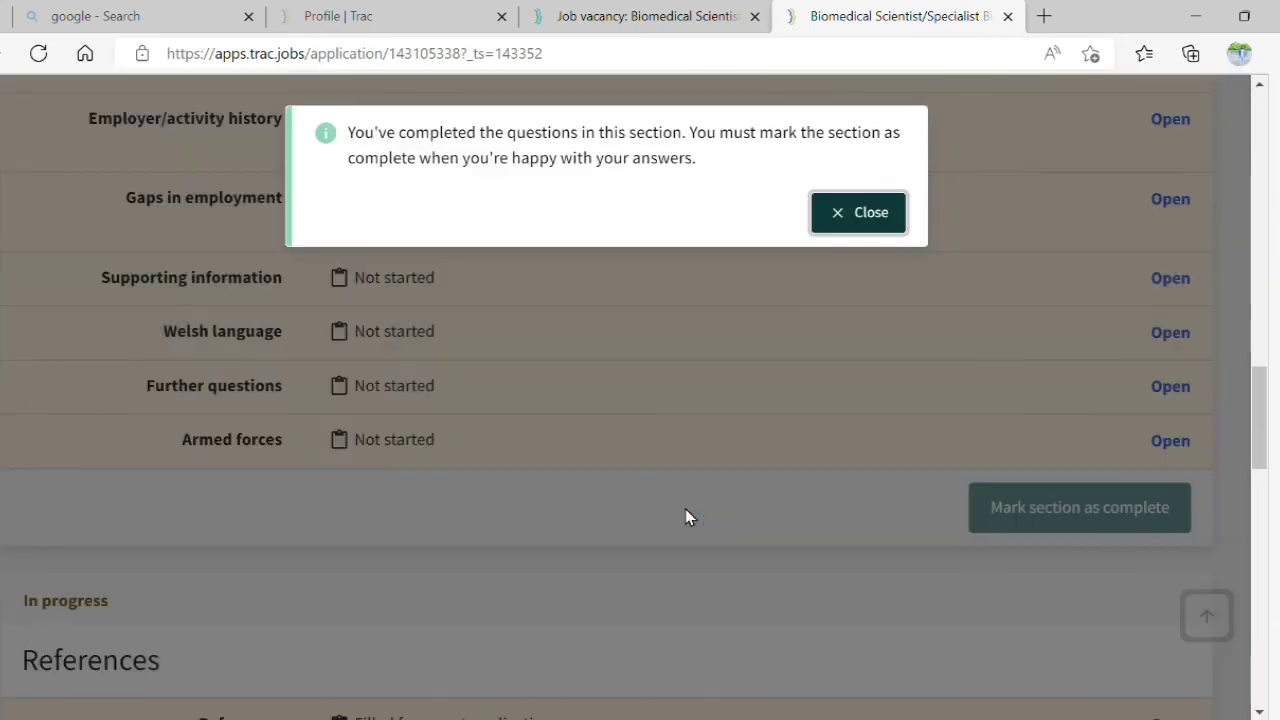
click(884, 217)
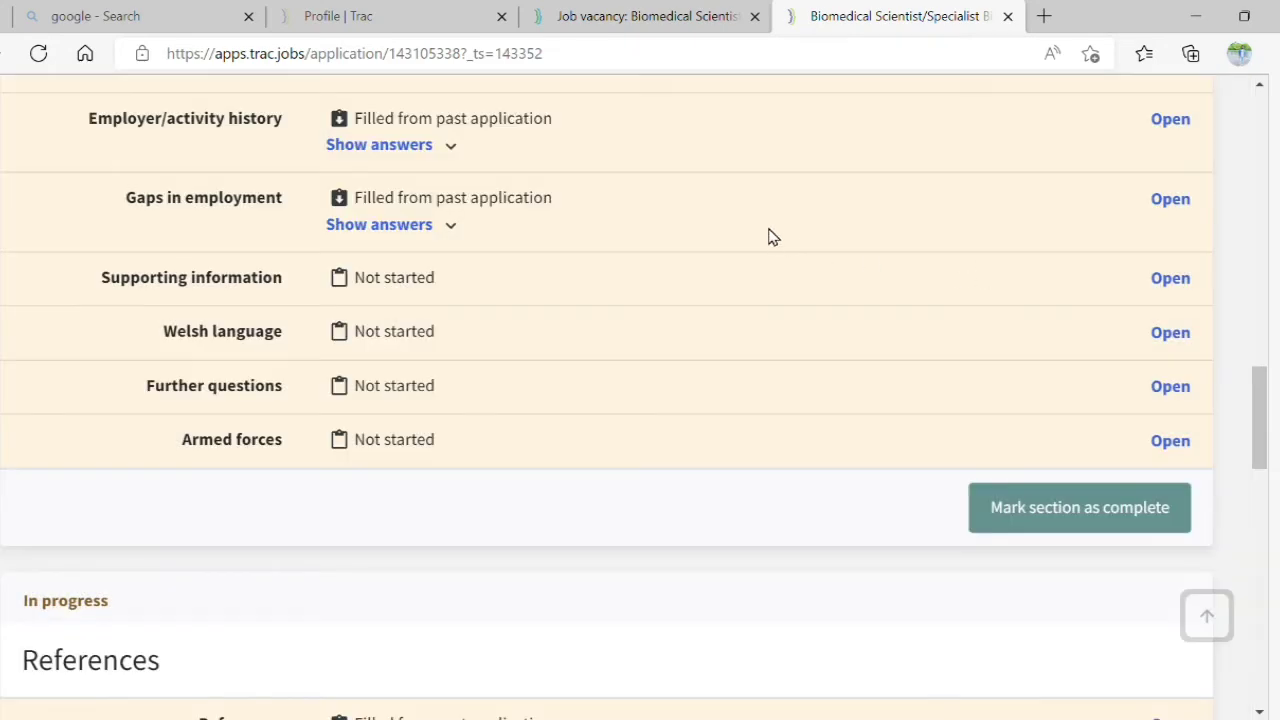
Mark the Personal details section of the application as complete.
scroll(770, 236, up, 10)
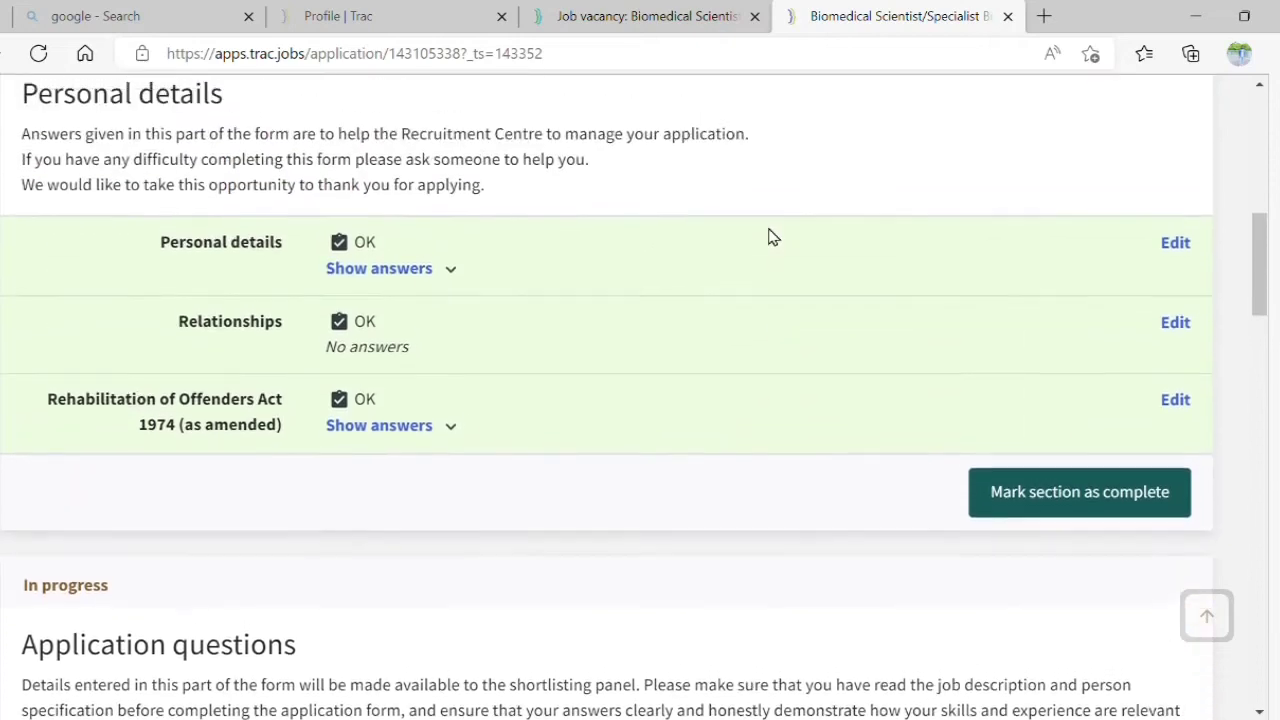
scroll(770, 236, up, 1)
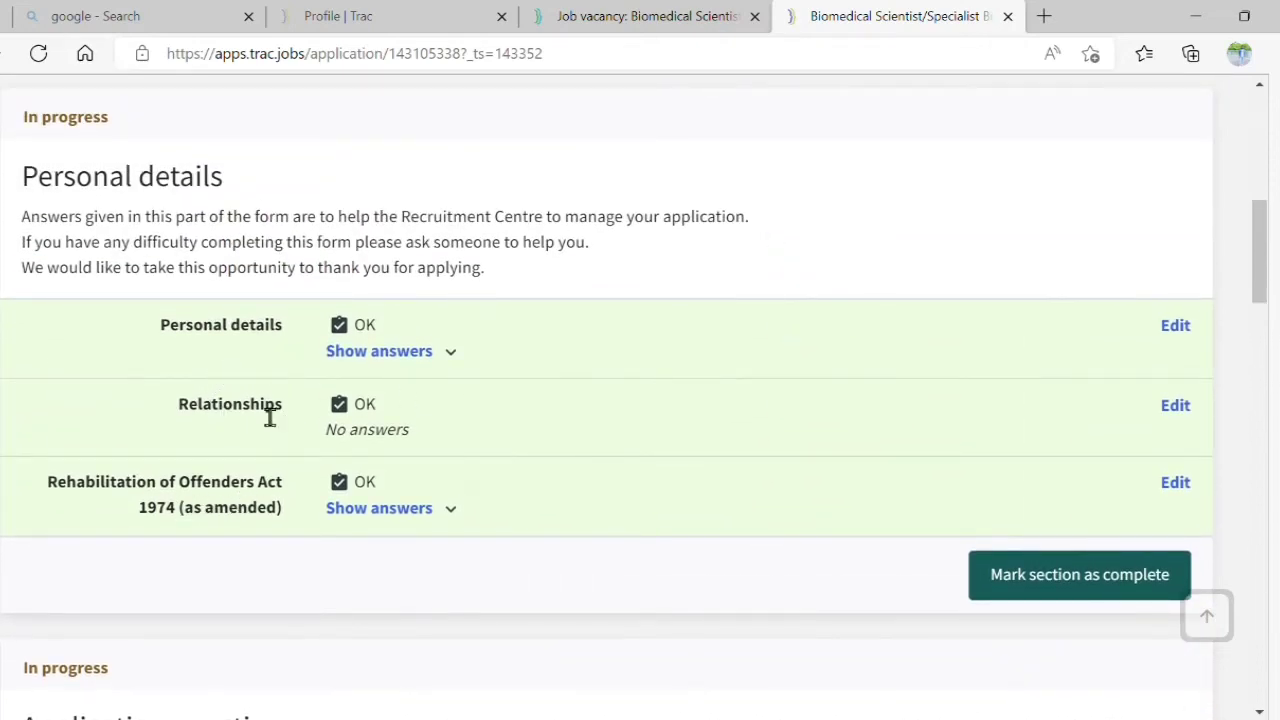
click(1066, 578)
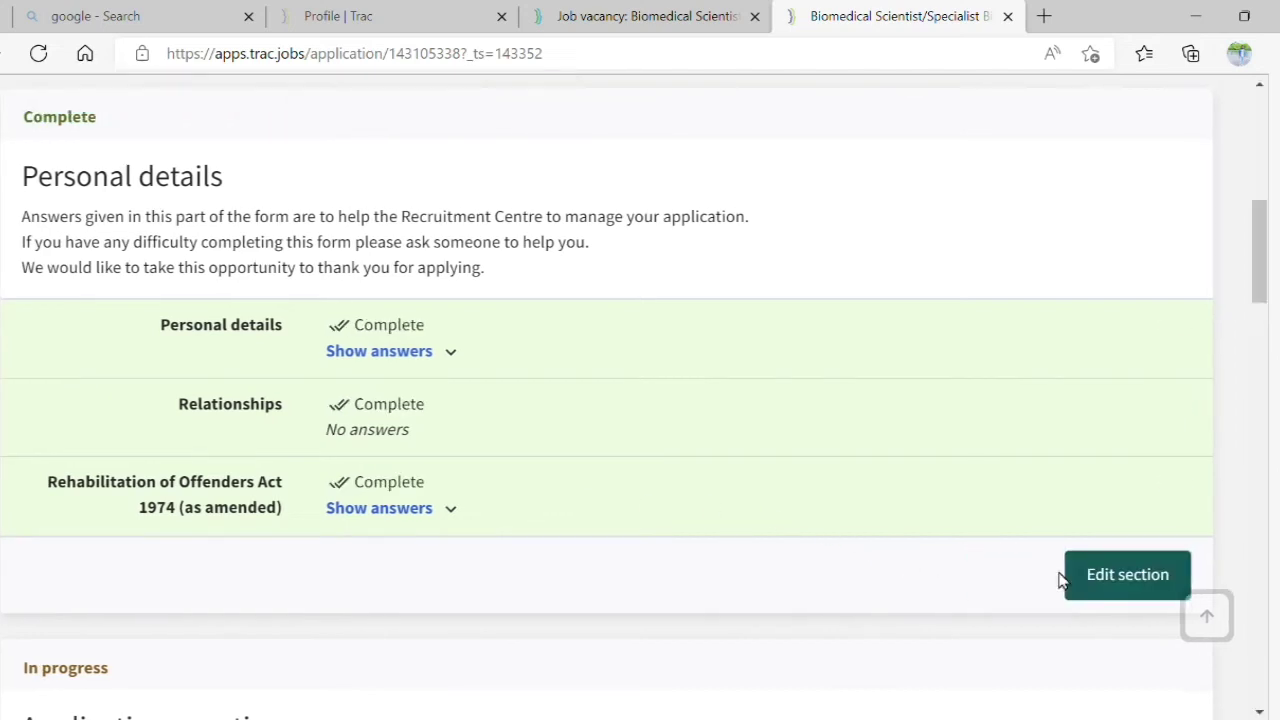
Open Education & professional qualifications, keep the prefilled MSc and BSc entries, and save them to proceed to Relevant Training Courses Attended.
scroll(1062, 580, down, 5)
scroll(1062, 580, down, 1)
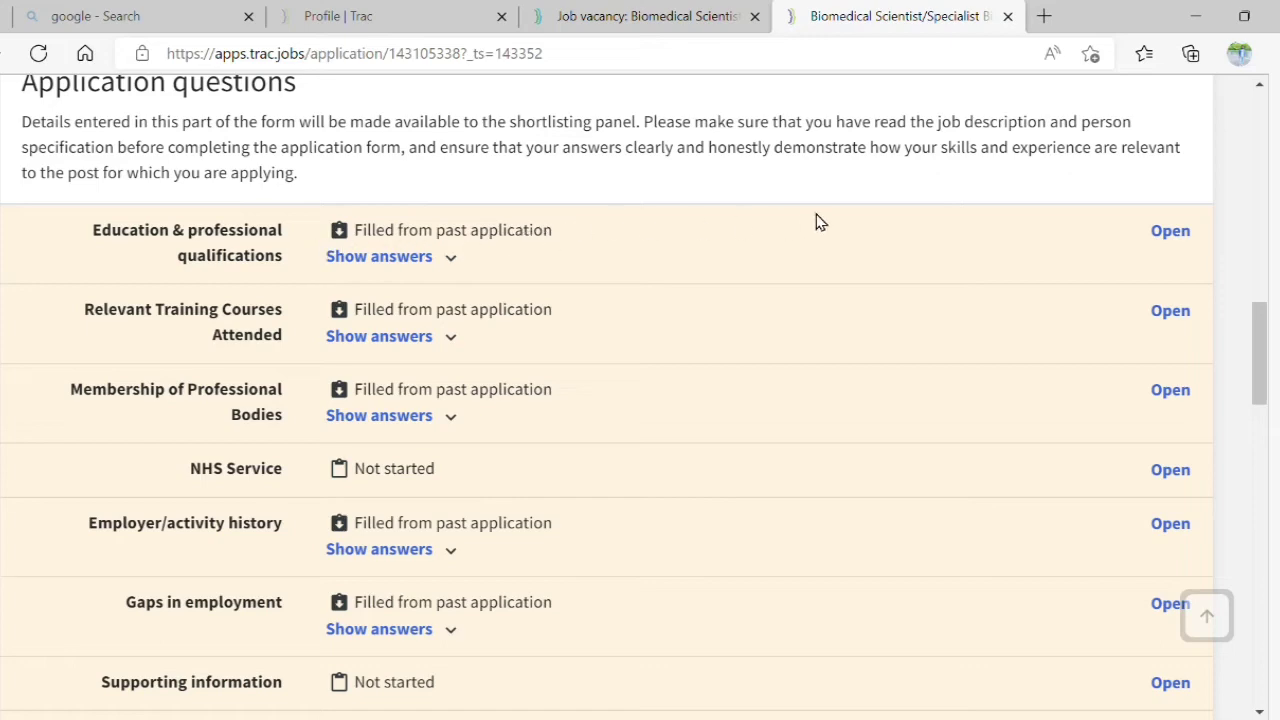
click(1170, 232)
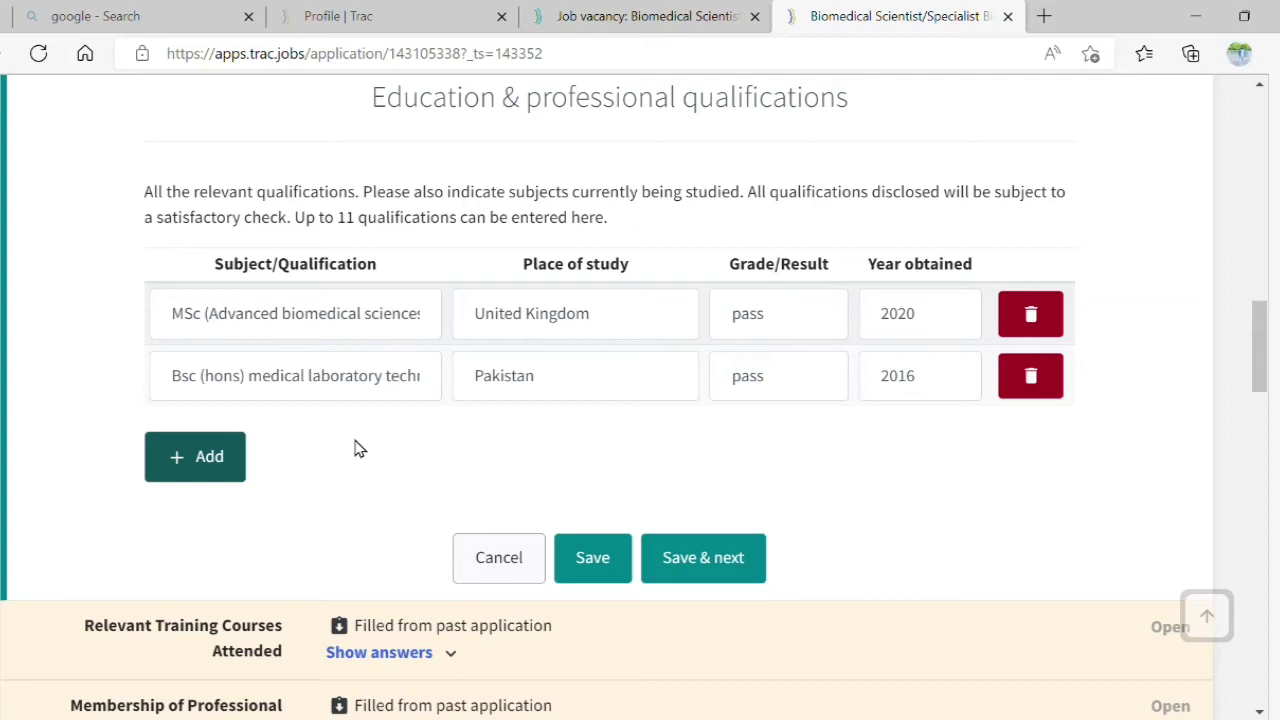
scroll(357, 449, down, 2)
scroll(357, 449, up, 3)
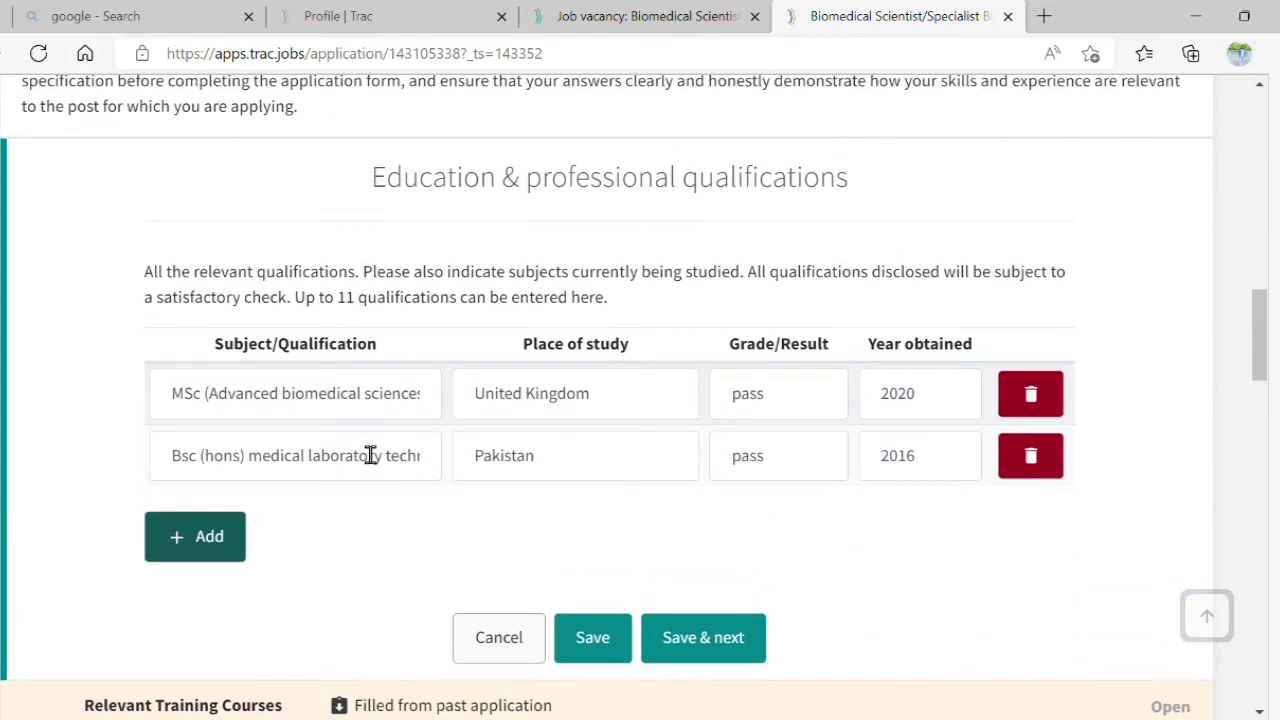
scroll(362, 450, down, 1)
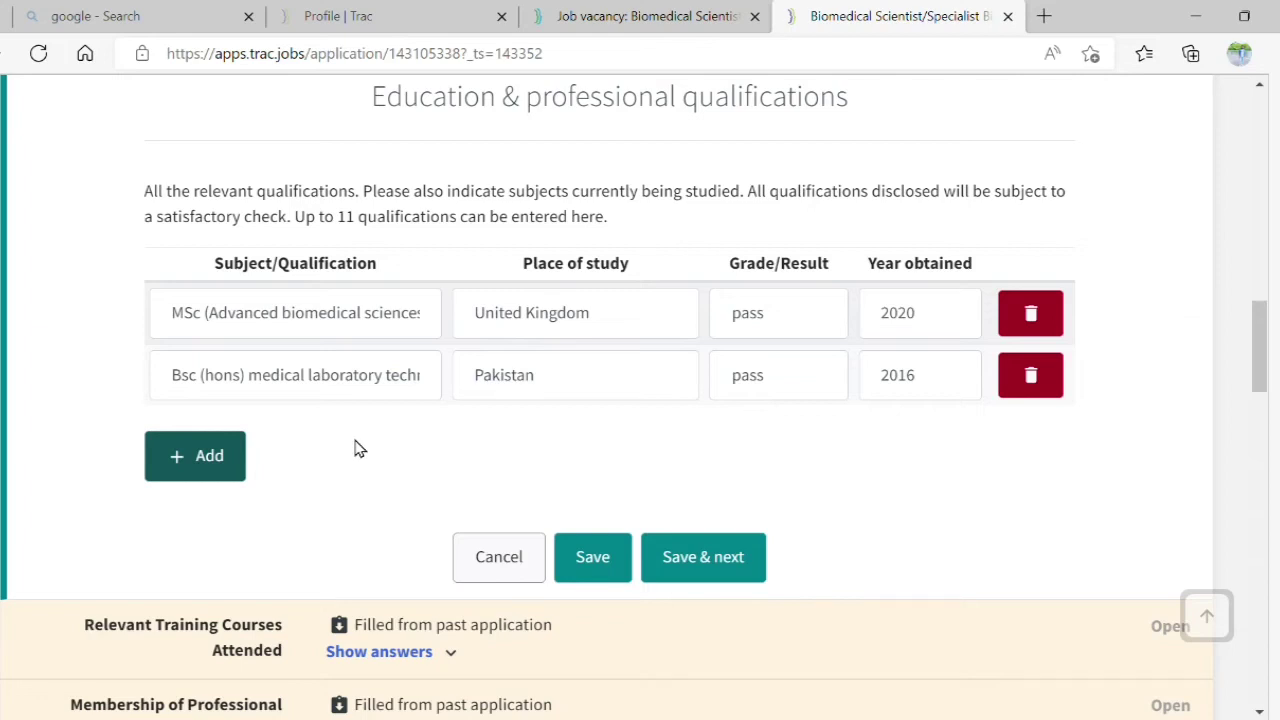
scroll(358, 448, down, 1)
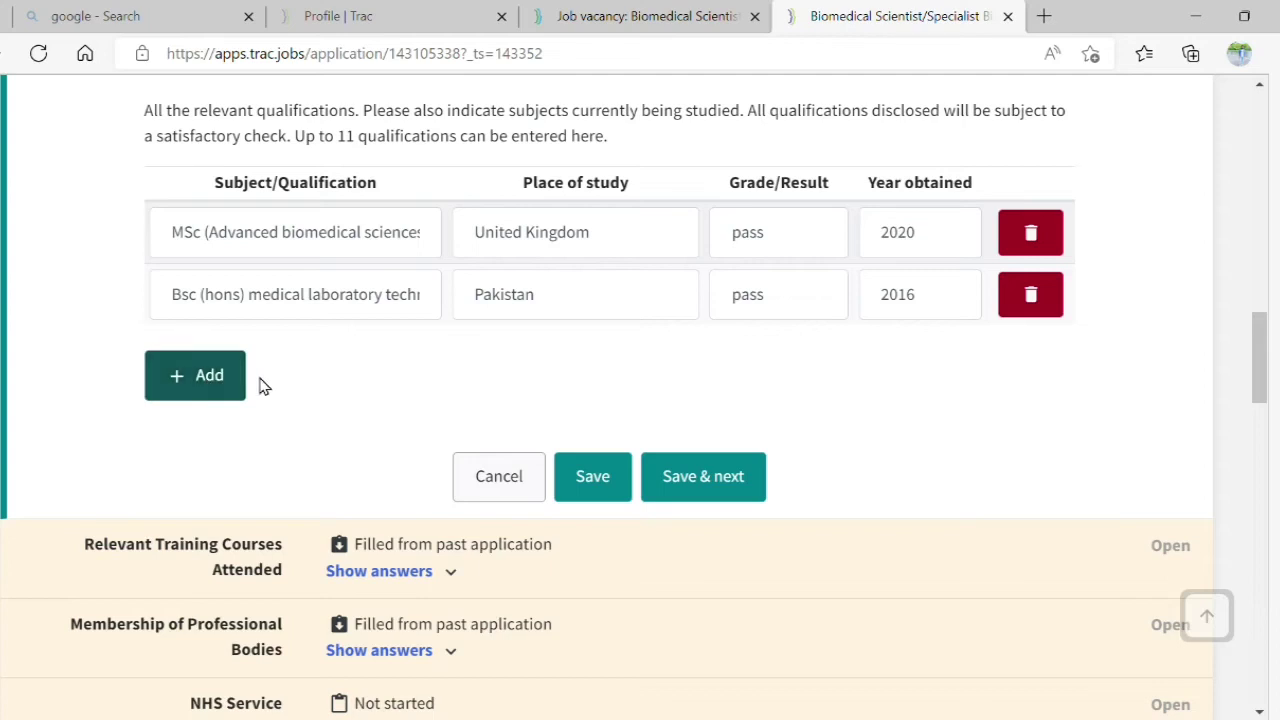
scroll(430, 380, down, 1)
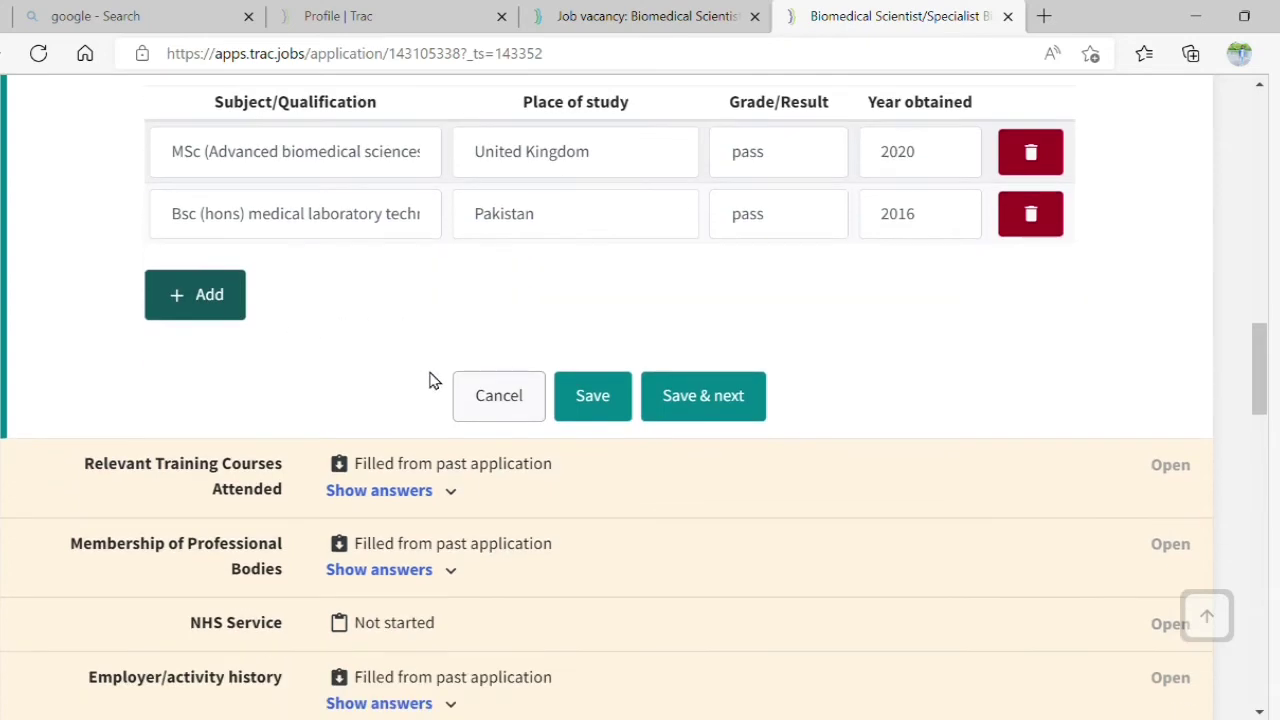
click(706, 400)
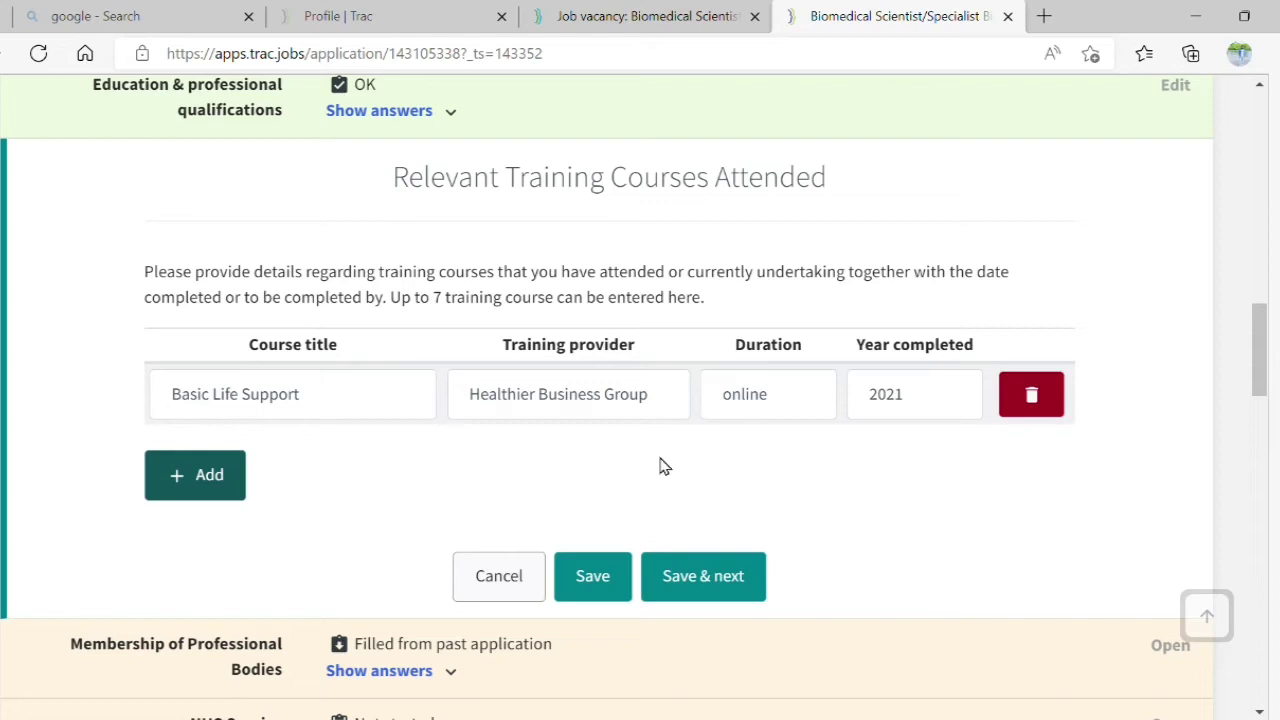
Keep the prefilled Basic Life Support training course and save it to proceed to Membership of Professional Bodies.
scroll(660, 466, down, 1)
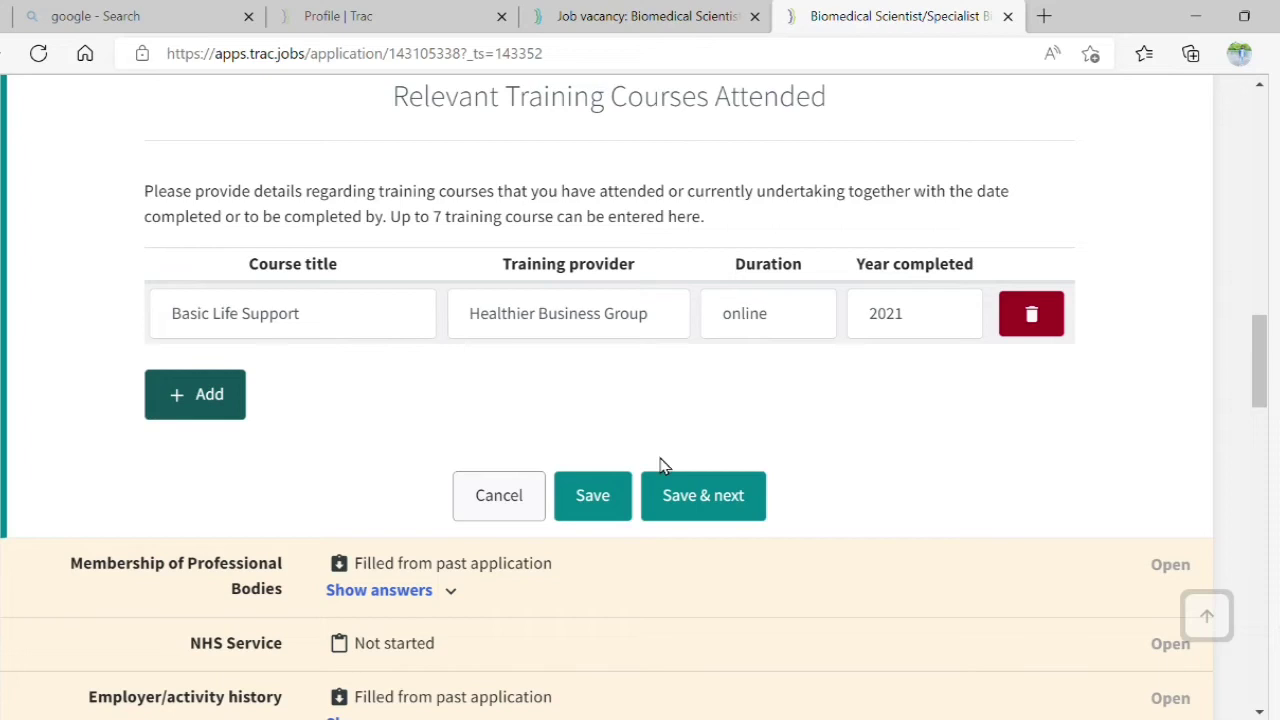
scroll(660, 466, down, 1)
click(731, 425)
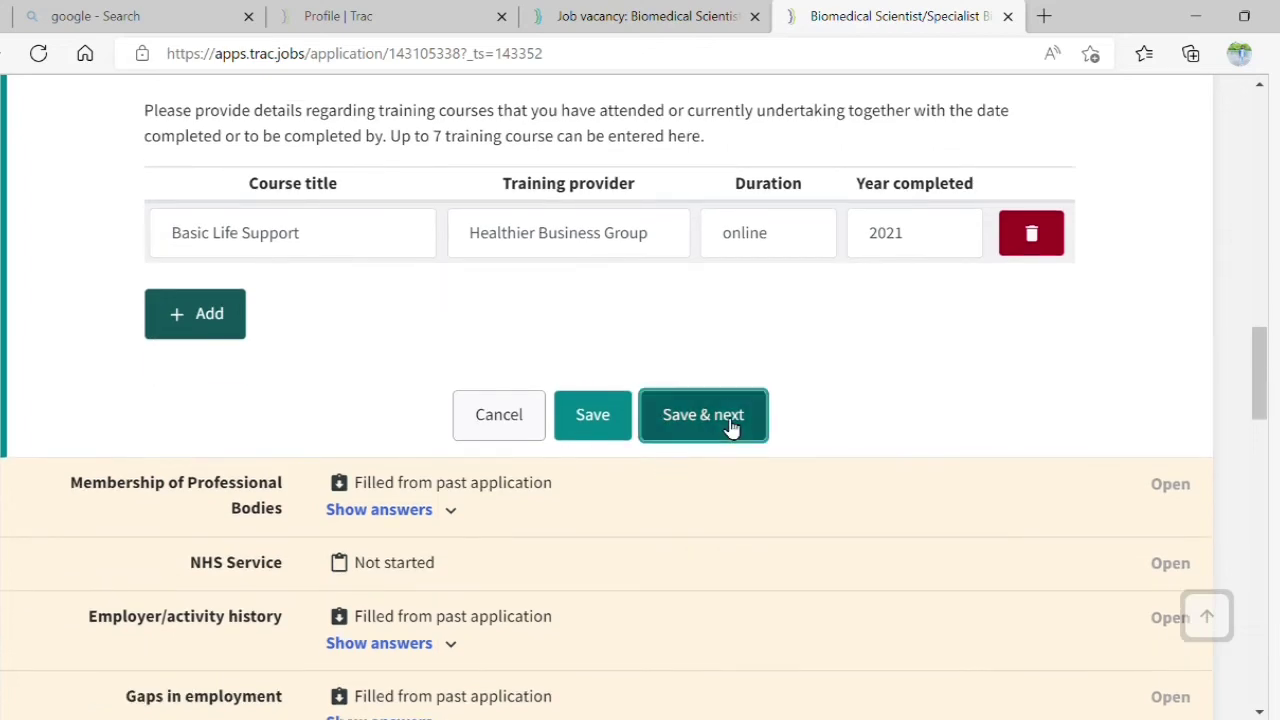
Review the registration status and professional body choices, keeping current UK registration and Health and Care Professionals Council ~ Biomedical Scientist.
scroll(727, 428, up, 1)
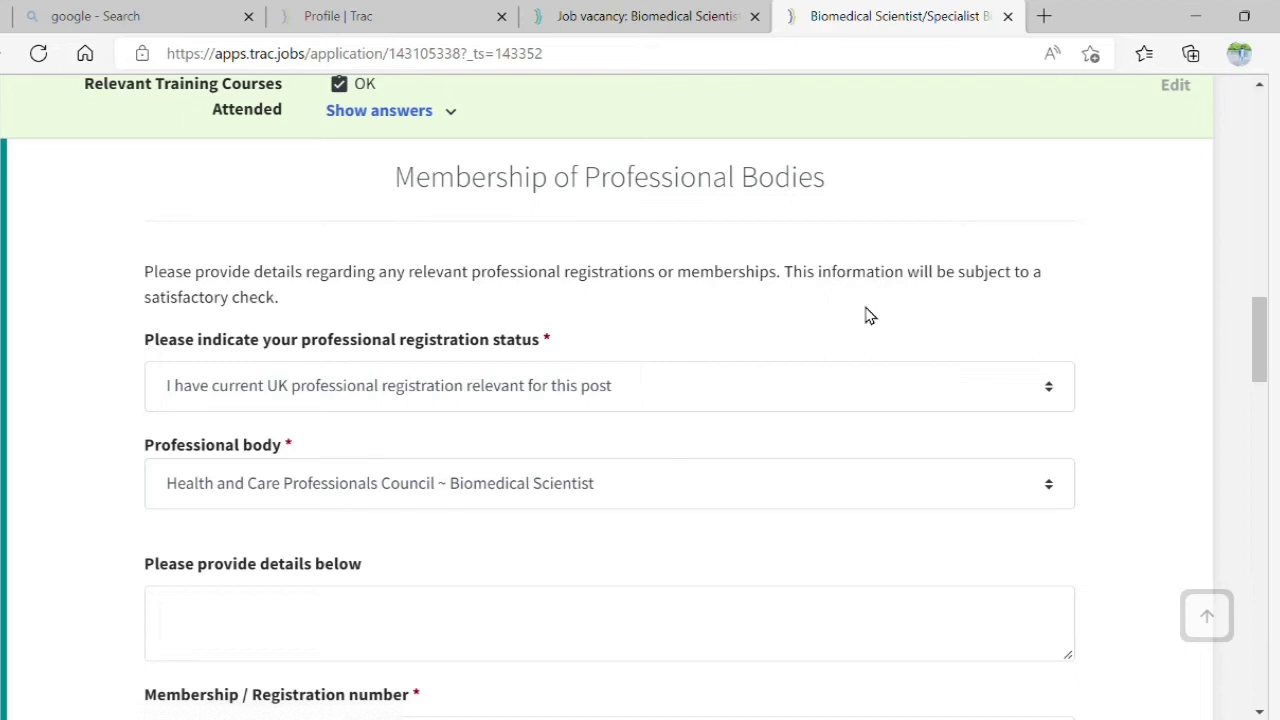
scroll(866, 316, down, 1)
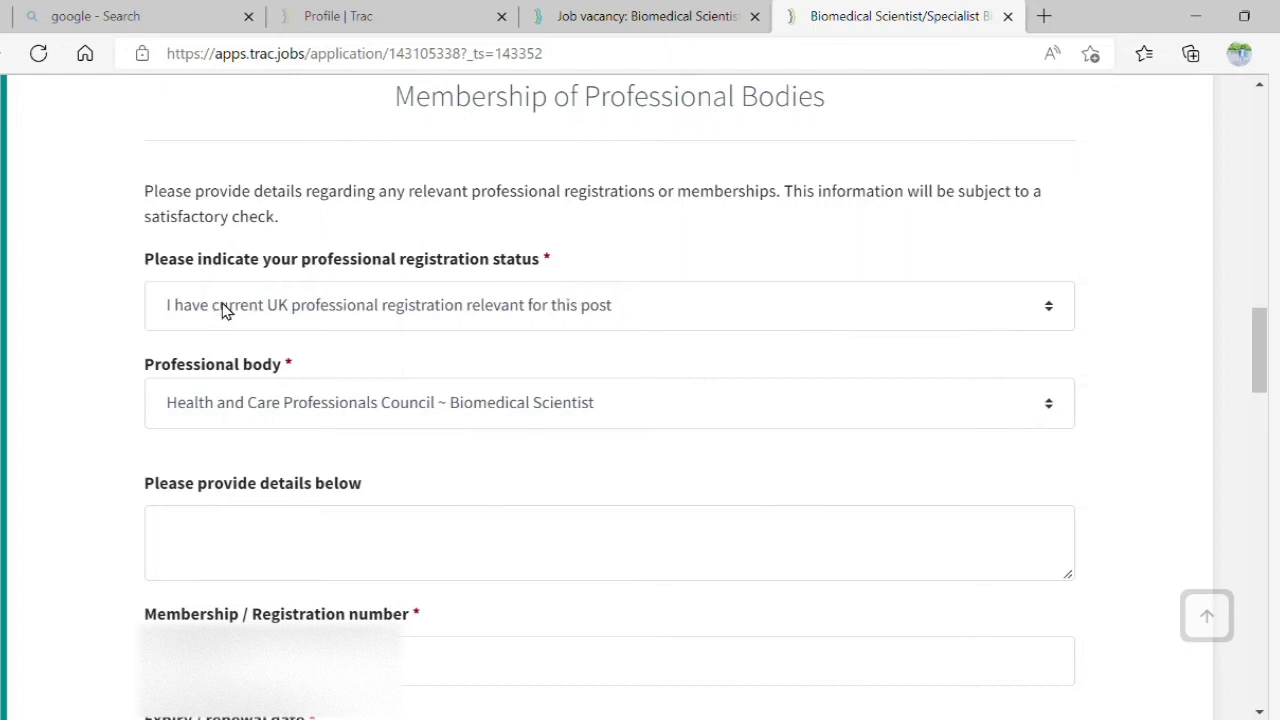
click(1048, 312)
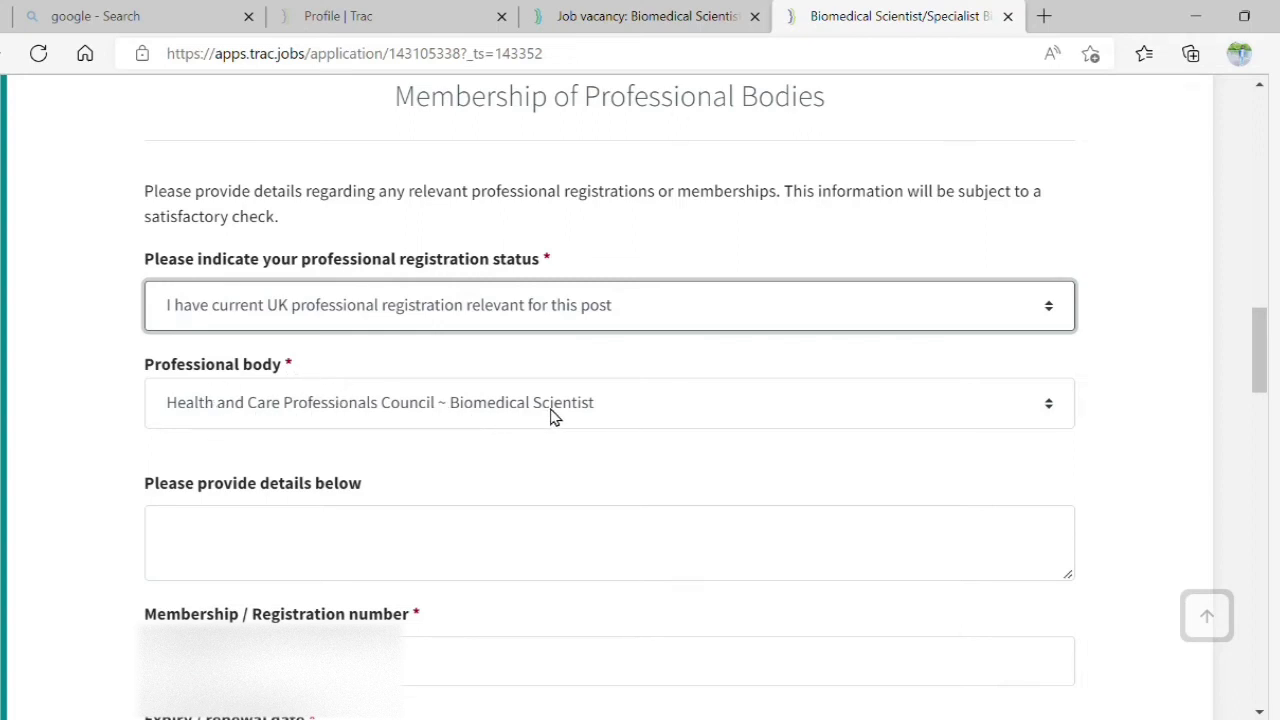
click(1048, 406)
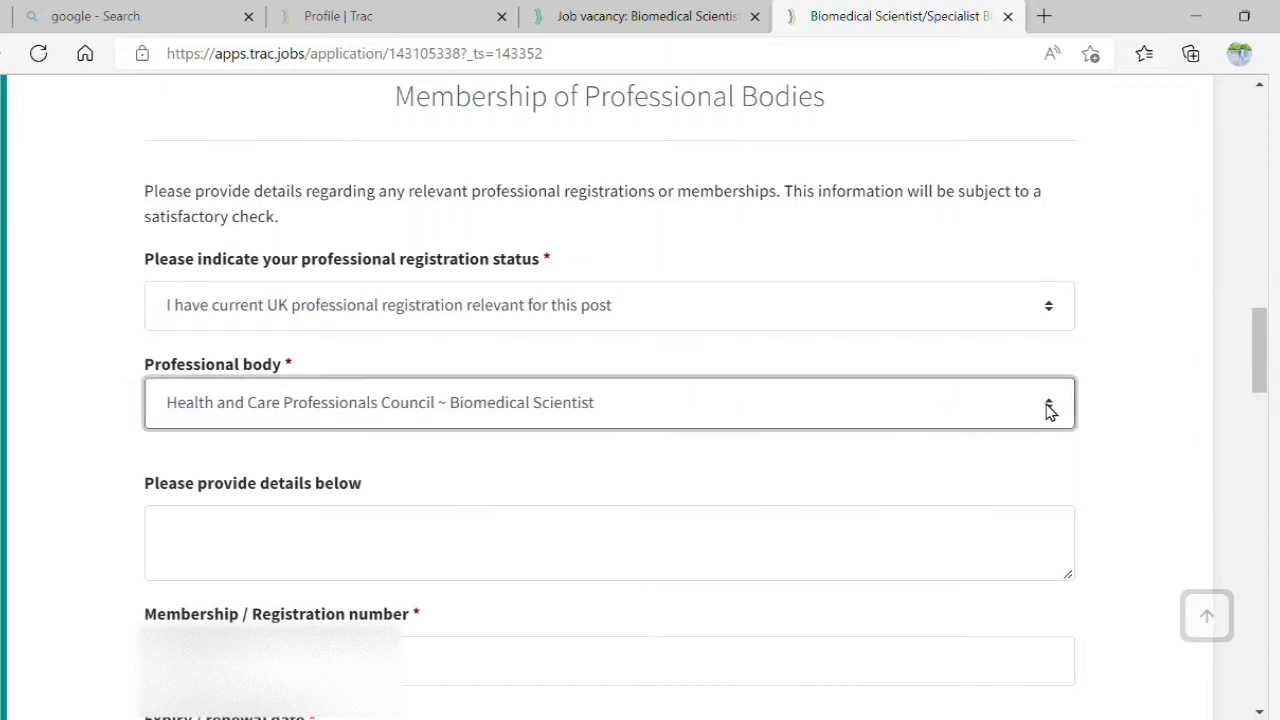
click(733, 331)
key(Down)
key(Down)
click(76, 467)
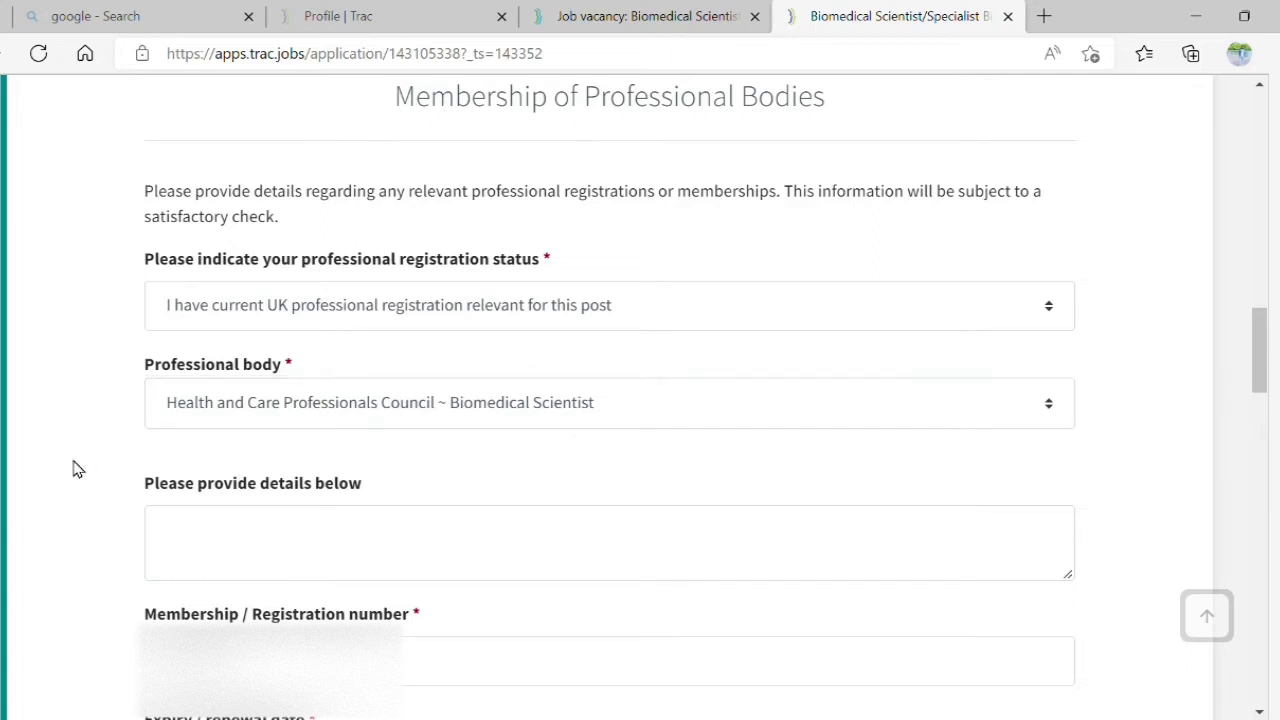
Save the prefilled professional membership details, then leave NHS Service blank and save it to proceed to Employer/activity history.
scroll(78, 468, down, 2)
scroll(76, 468, down, 1)
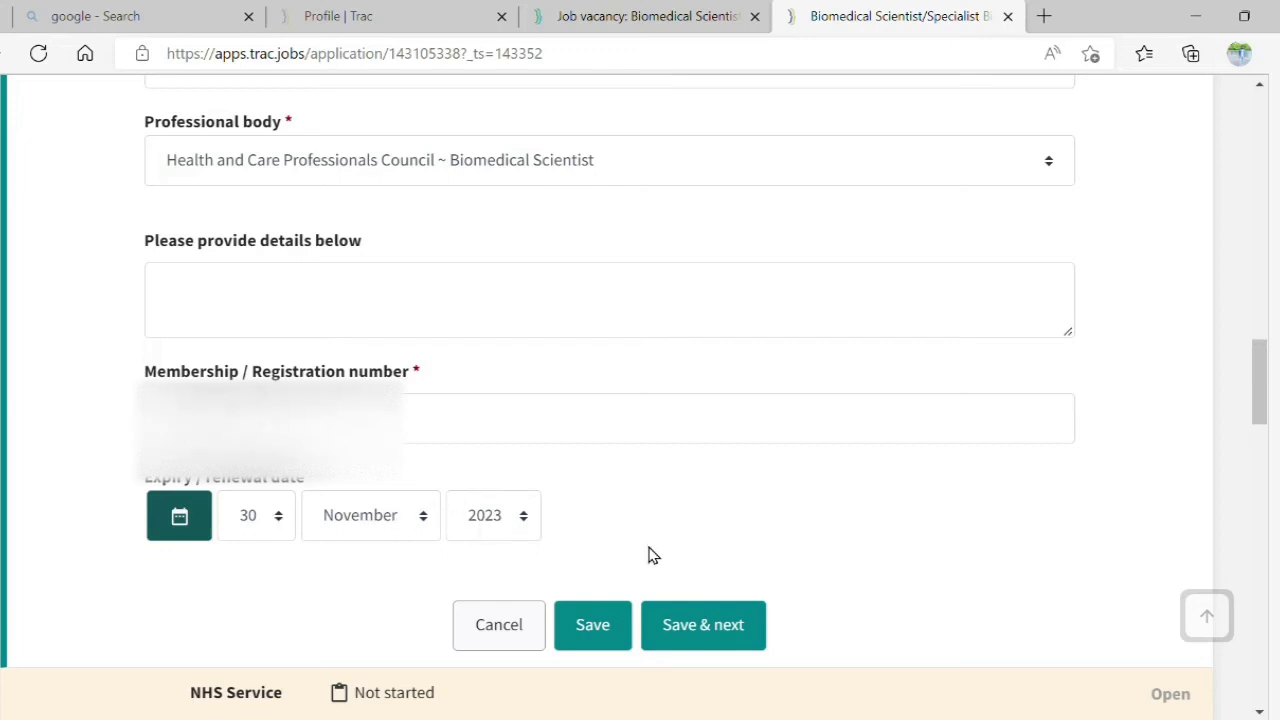
scroll(650, 556, down, 2)
click(714, 480)
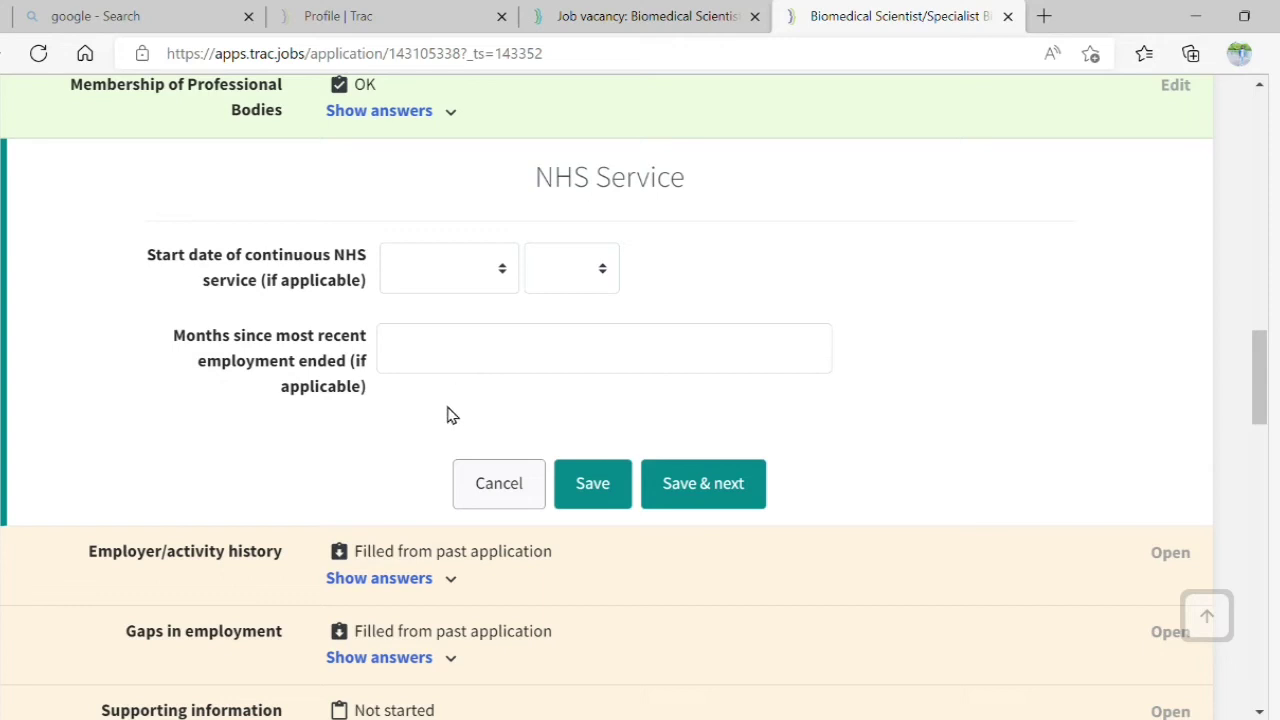
click(687, 497)
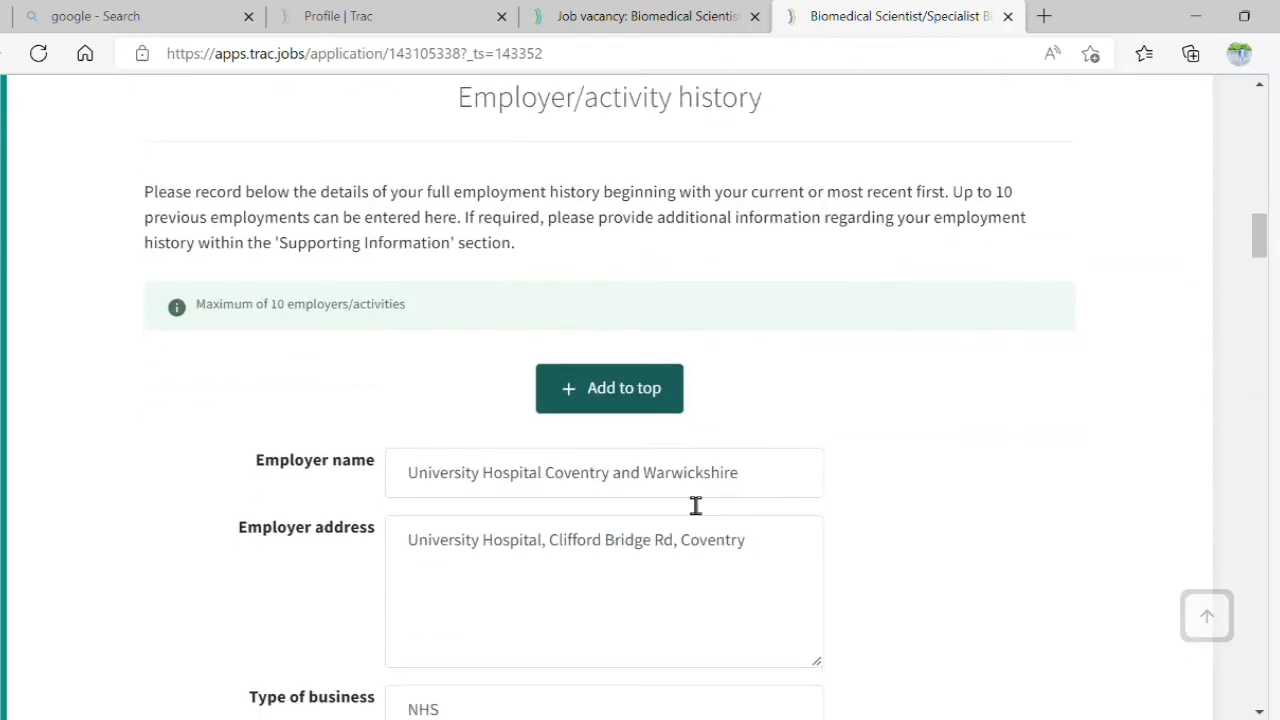
Review the prefilled University Hospital Coventry and Warwickshire entry, from employer name and dates down to the reason for leaving.
scroll(695, 505, up, 2)
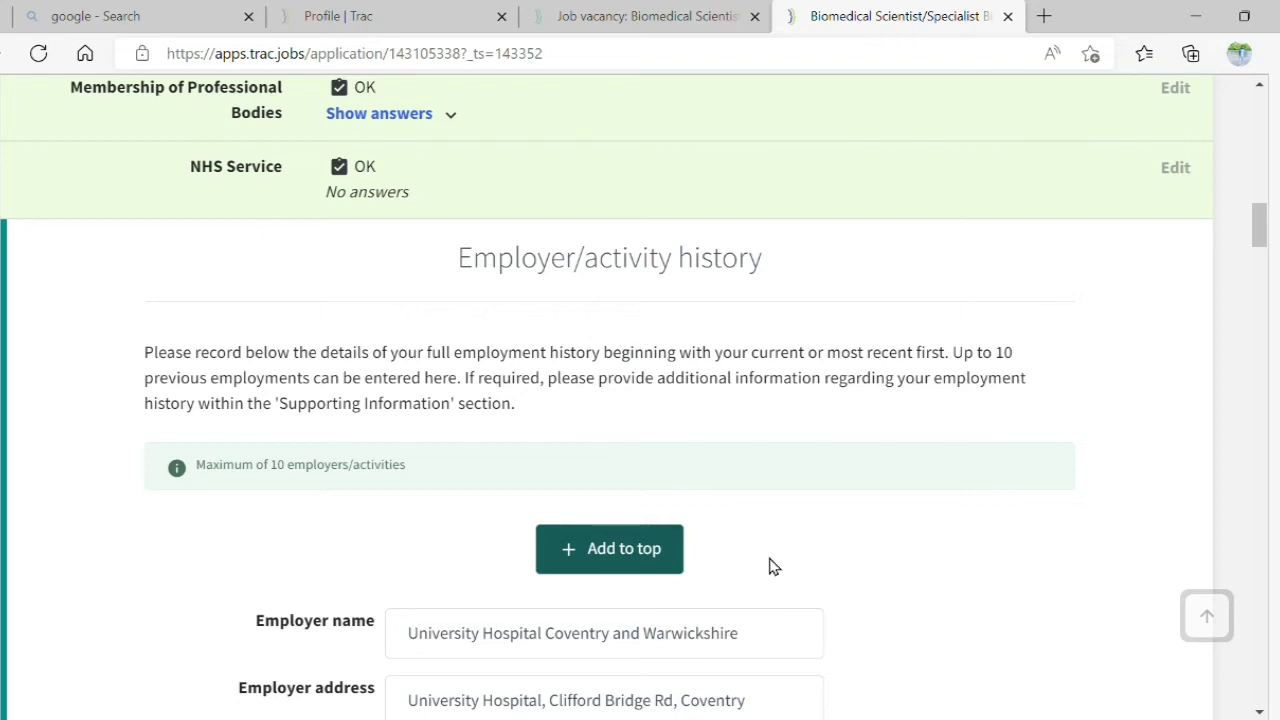
scroll(770, 566, down, 2)
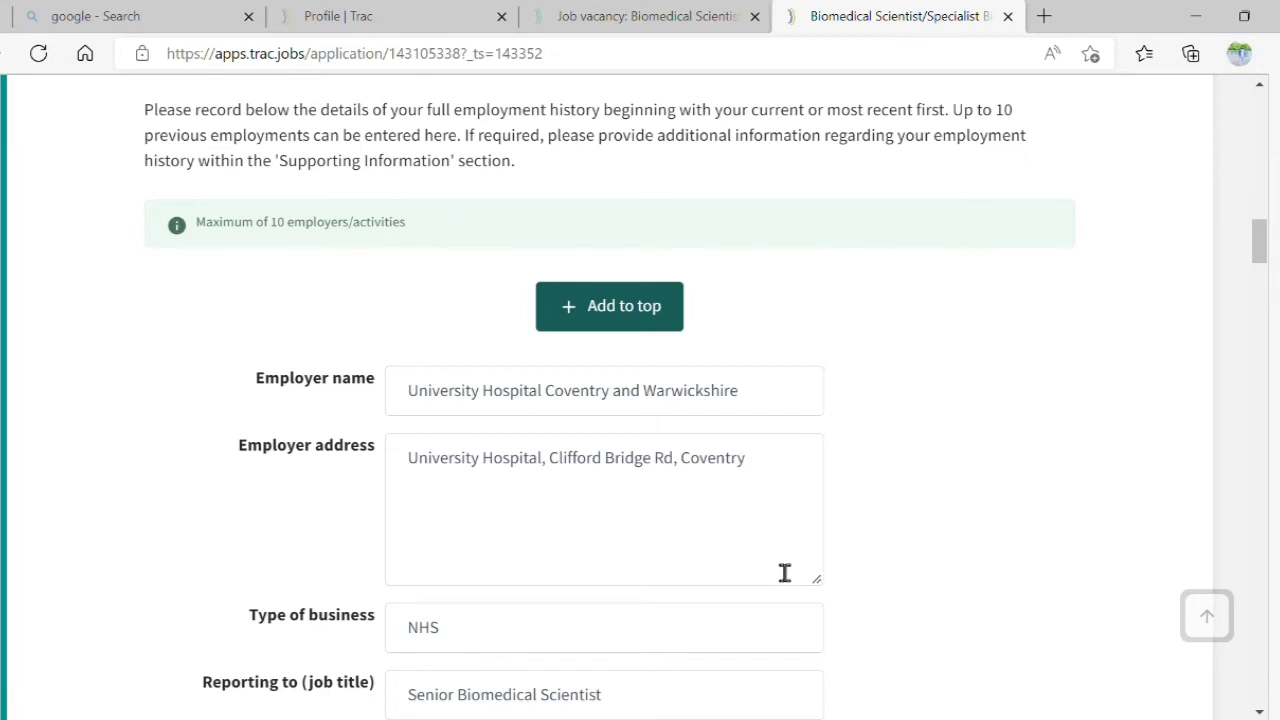
scroll(784, 571, down, 2)
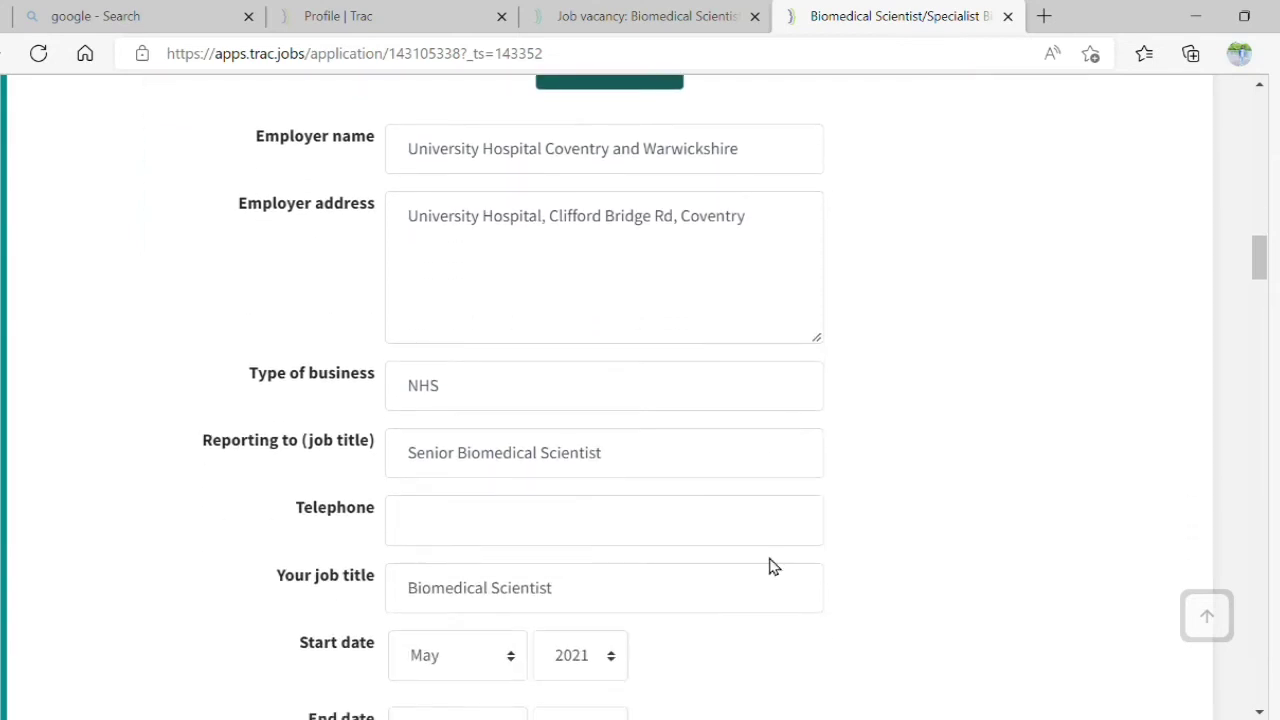
scroll(770, 566, up, 1)
scroll(783, 571, down, 3)
click(288, 168)
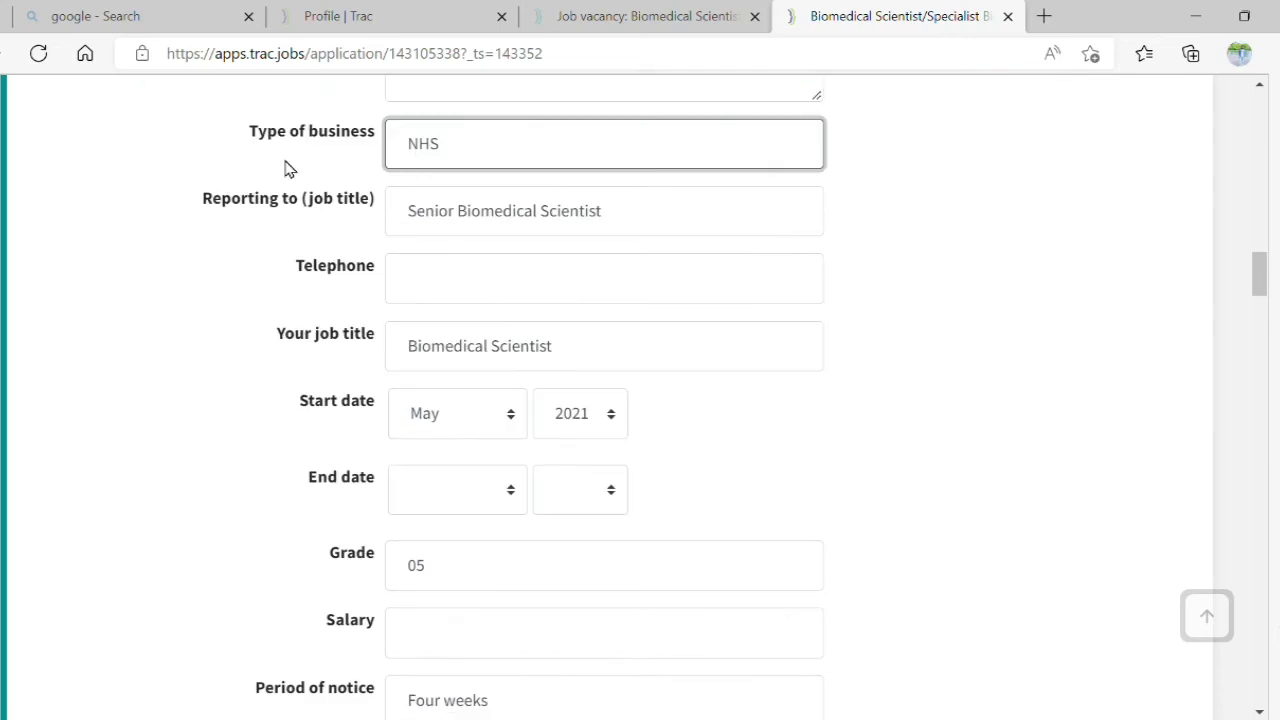
click(1084, 163)
scroll(1086, 164, up, 1)
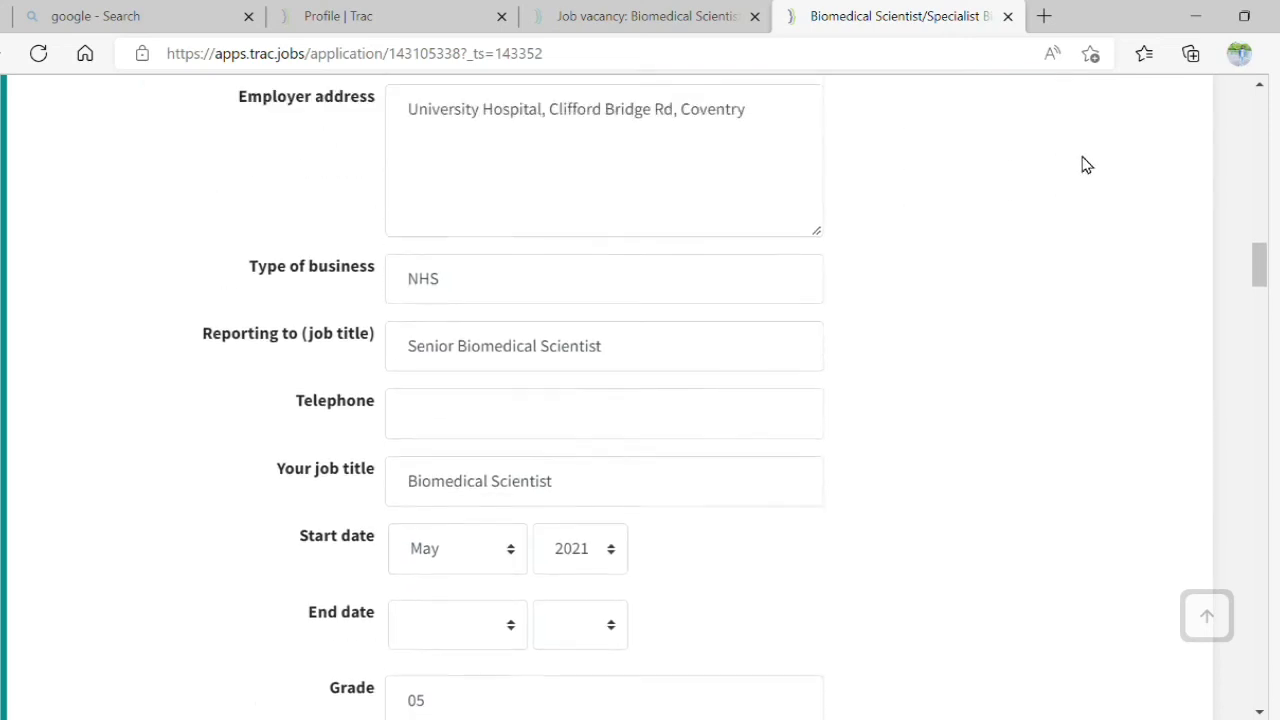
scroll(1086, 164, up, 2)
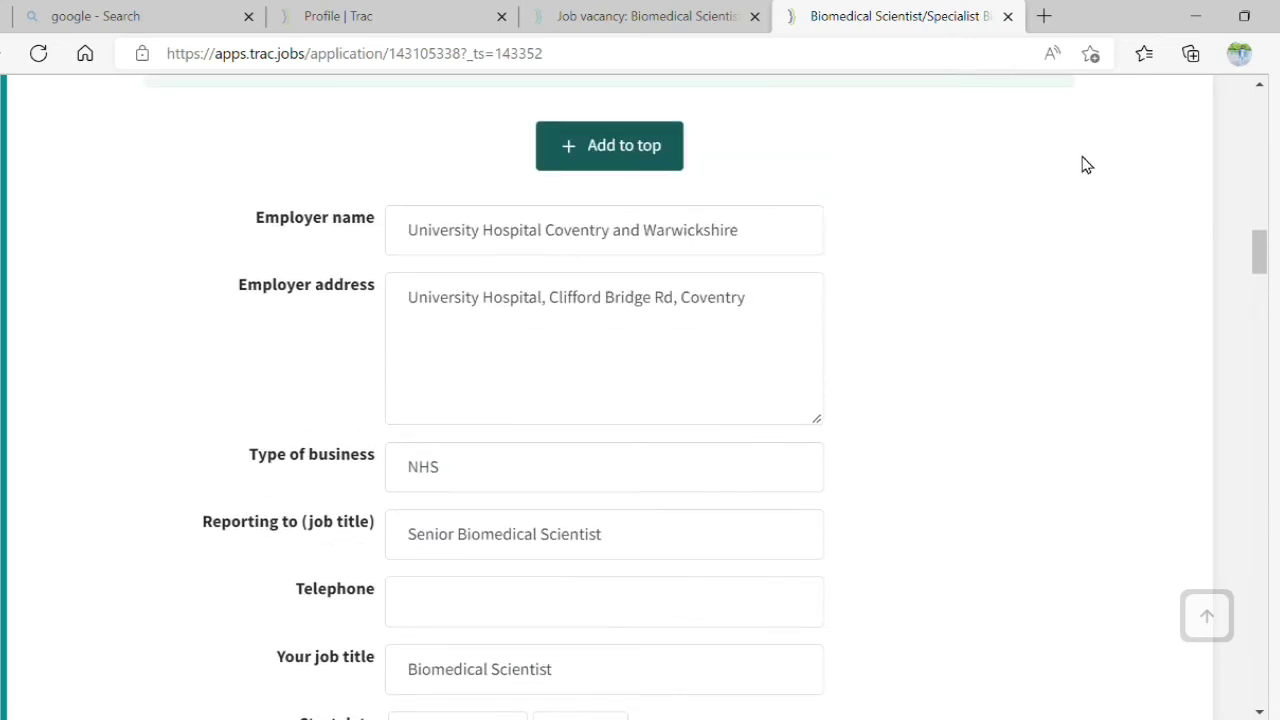
scroll(1086, 164, down, 2)
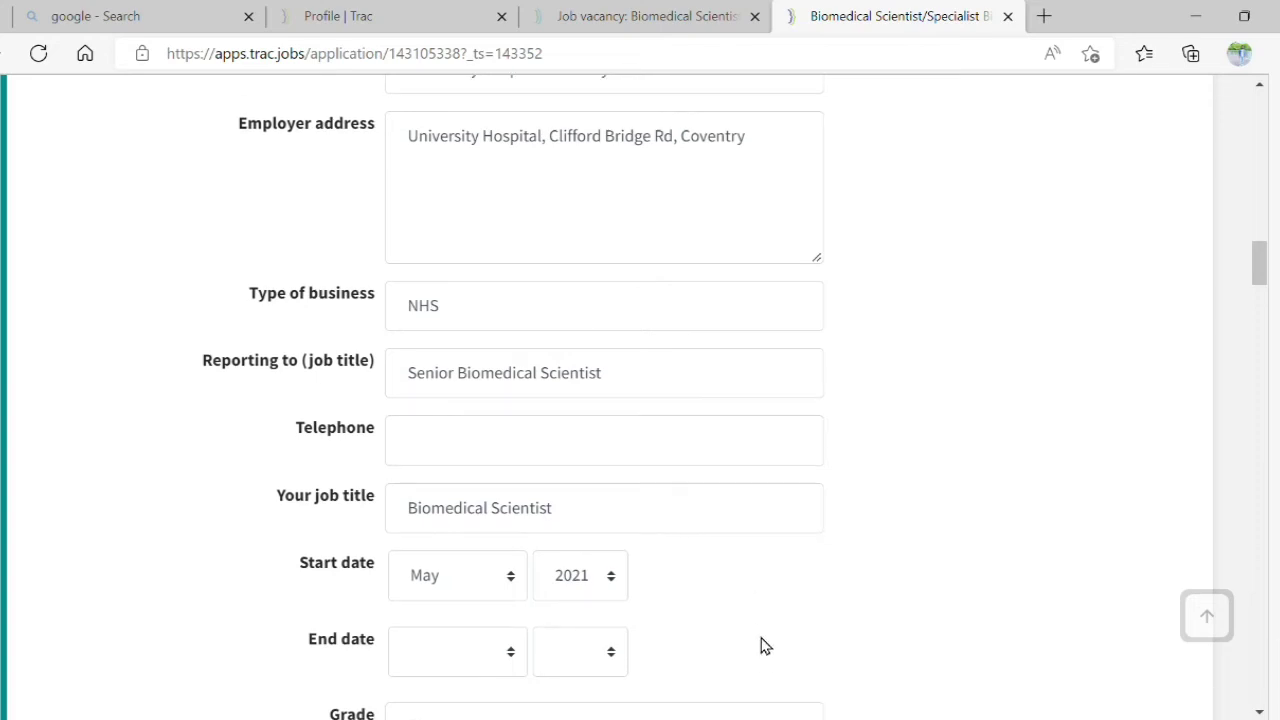
scroll(765, 646, down, 2)
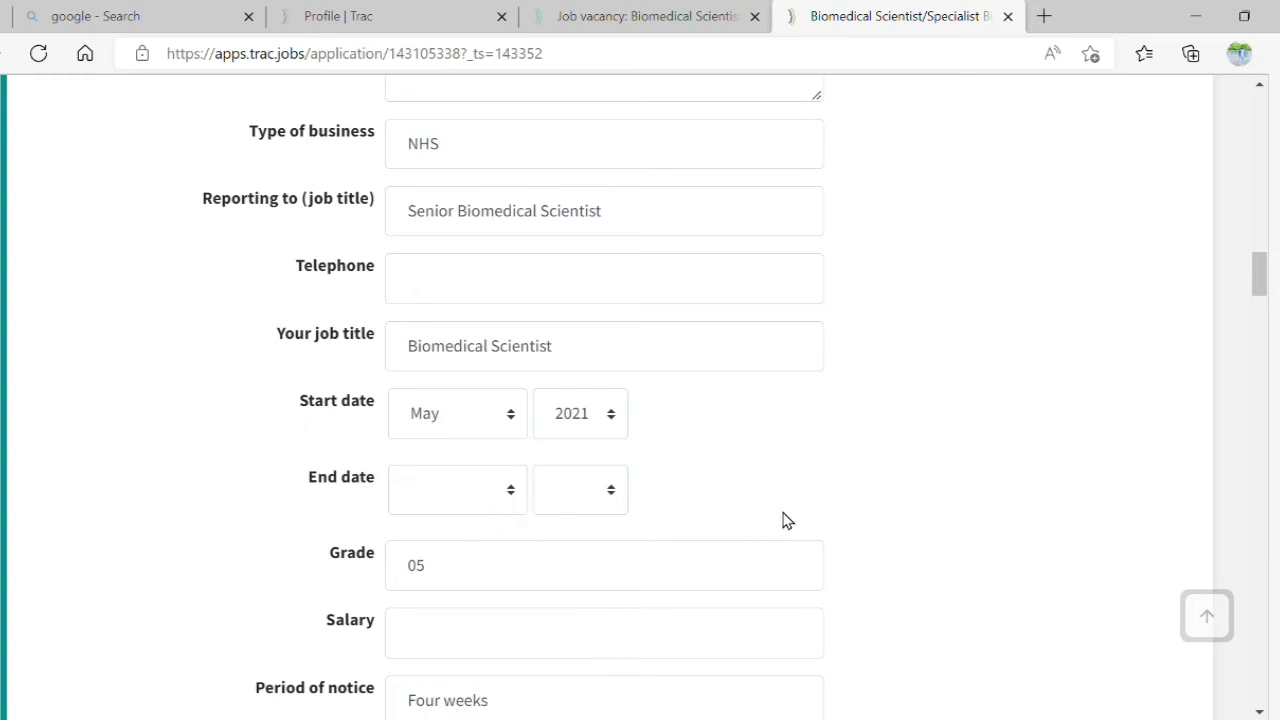
scroll(785, 520, down, 3)
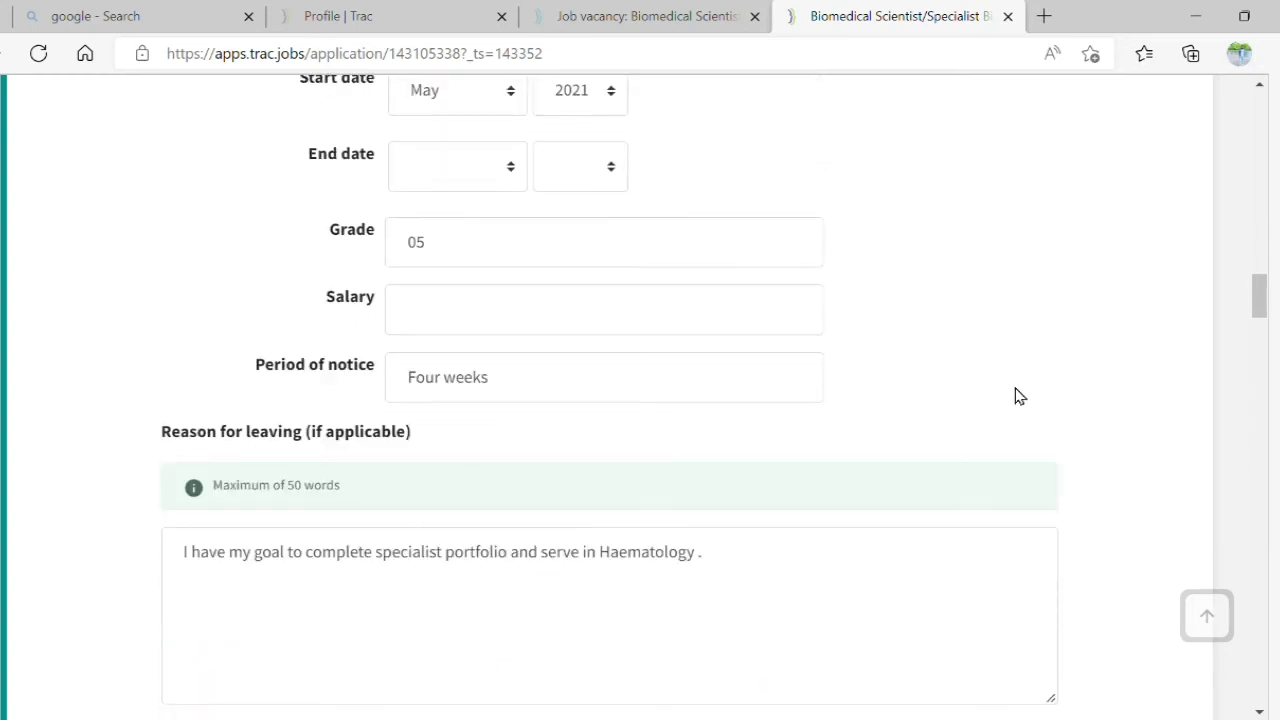
scroll(1018, 396, down, 2)
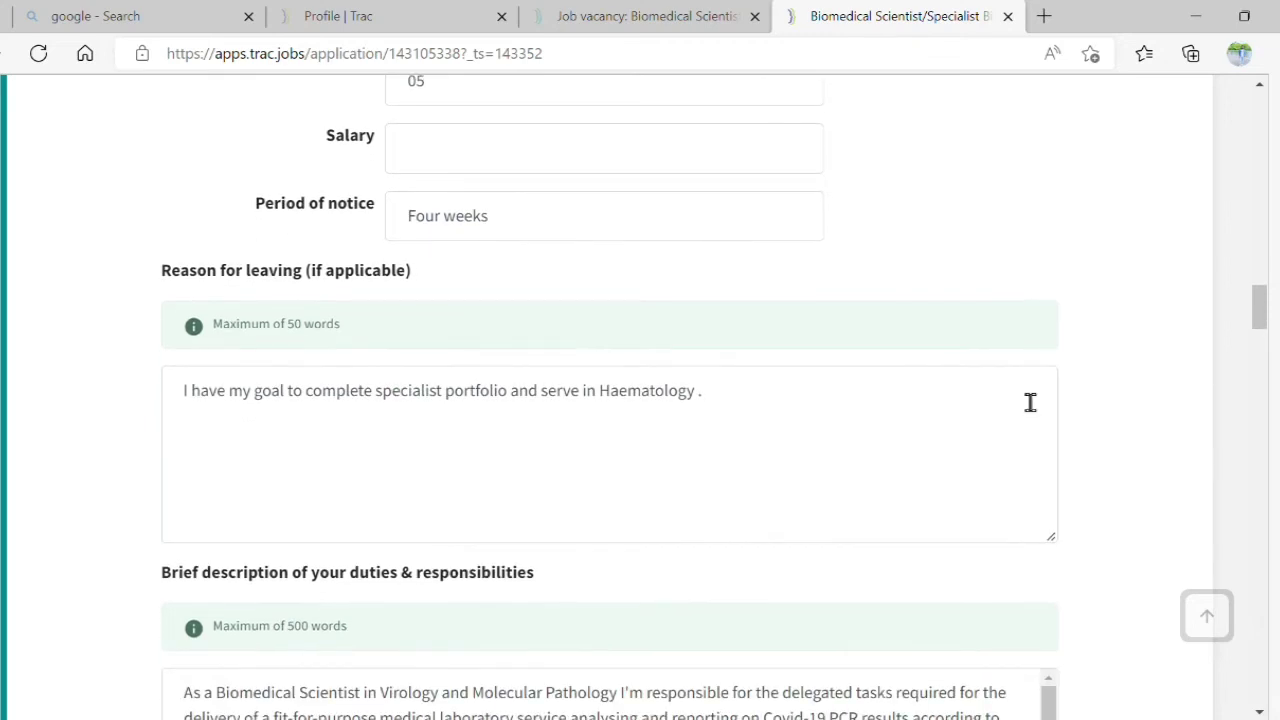
Clear the prefilled reason for leaving in the University Hospital Coventry and Warwickshire entry, leaving the field blank.
click(734, 422)
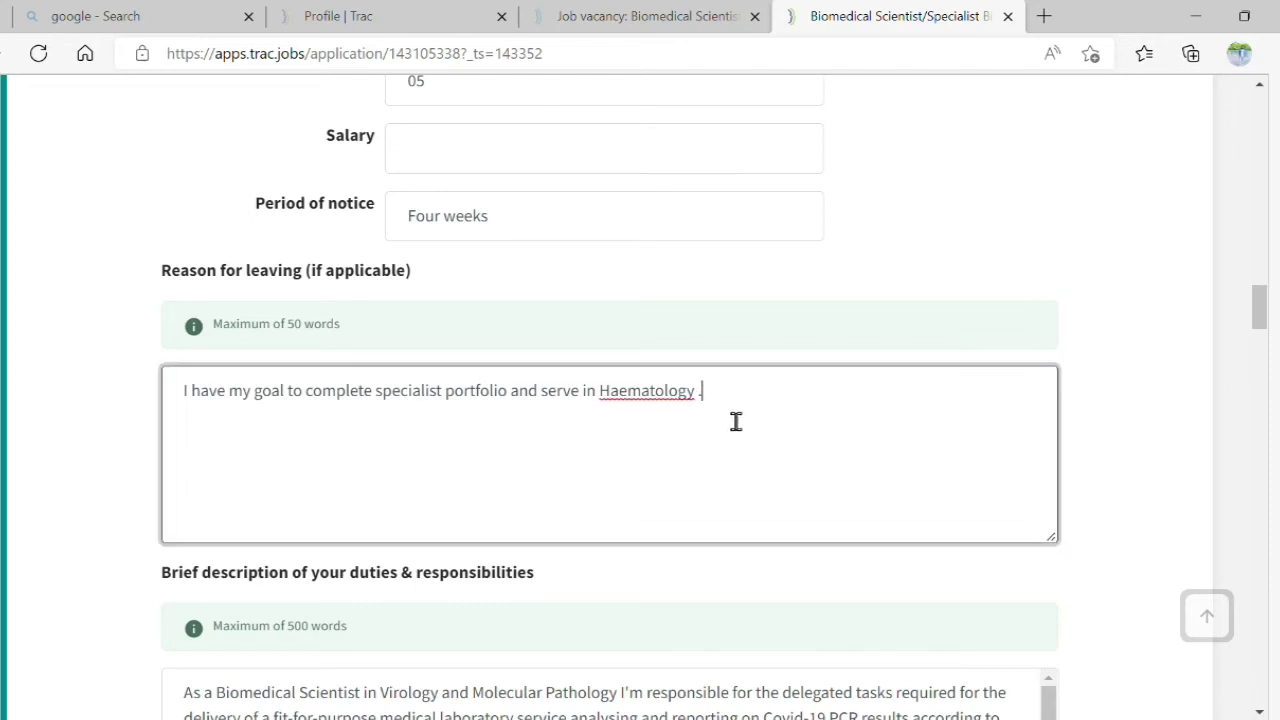
key(BackSpace)
key(BackSpace)
key(BackSpace)
key(BackSpace)
key(BackSpace)
key(BackSpace)
key(BackSpace)
key(BackSpace)
key(BackSpace)
key(BackSpace)
key(BackSpace)
key(BackSpace)
key(BackSpace)
key(BackSpace)
key(BackSpace)
key(BackSpace)
key(BackSpace)
key(BackSpace)
key(BackSpace)
key(BackSpace)
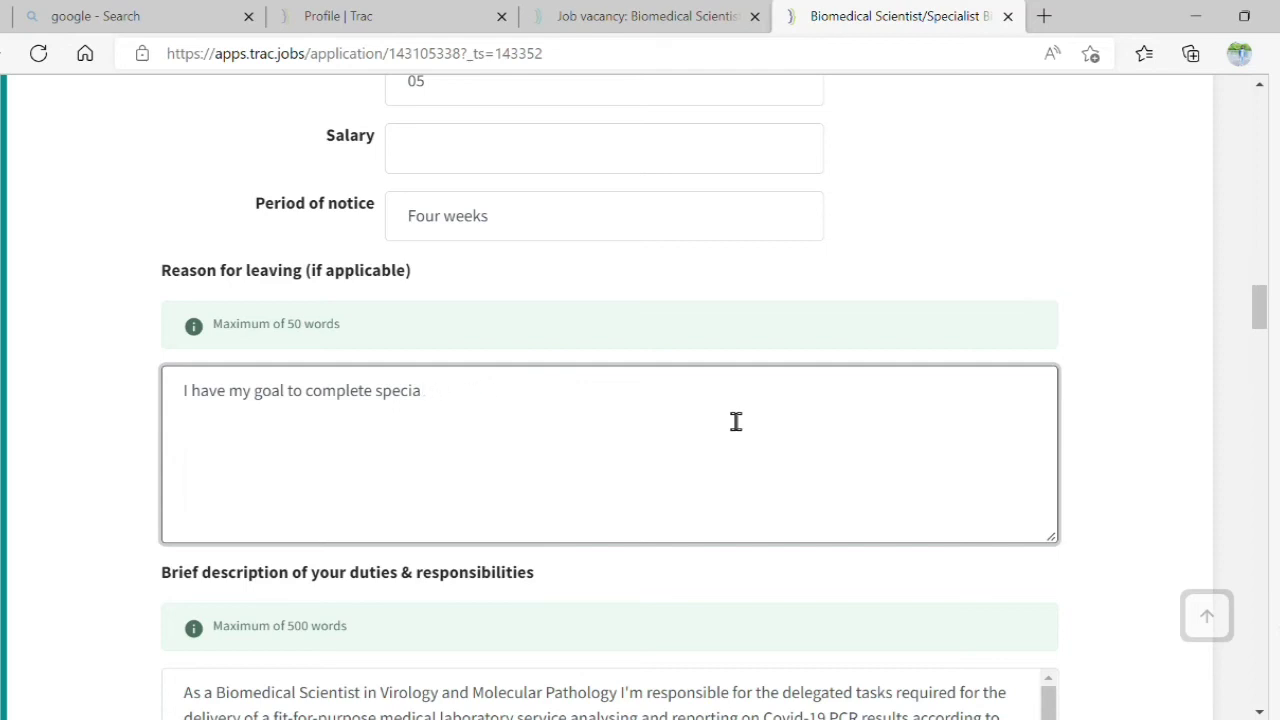
key(BackSpace)
key(BackSpace)
key(BackSpace)
key(BackSpace)
key(BackSpace)
key(BackSpace)
key(BackSpace)
key(BackSpace)
key(BackSpace)
key(BackSpace)
key(BackSpace)
key(BackSpace)
key(BackSpace)
key(BackSpace)
key(BackSpace)
key(BackSpace)
key(BackSpace)
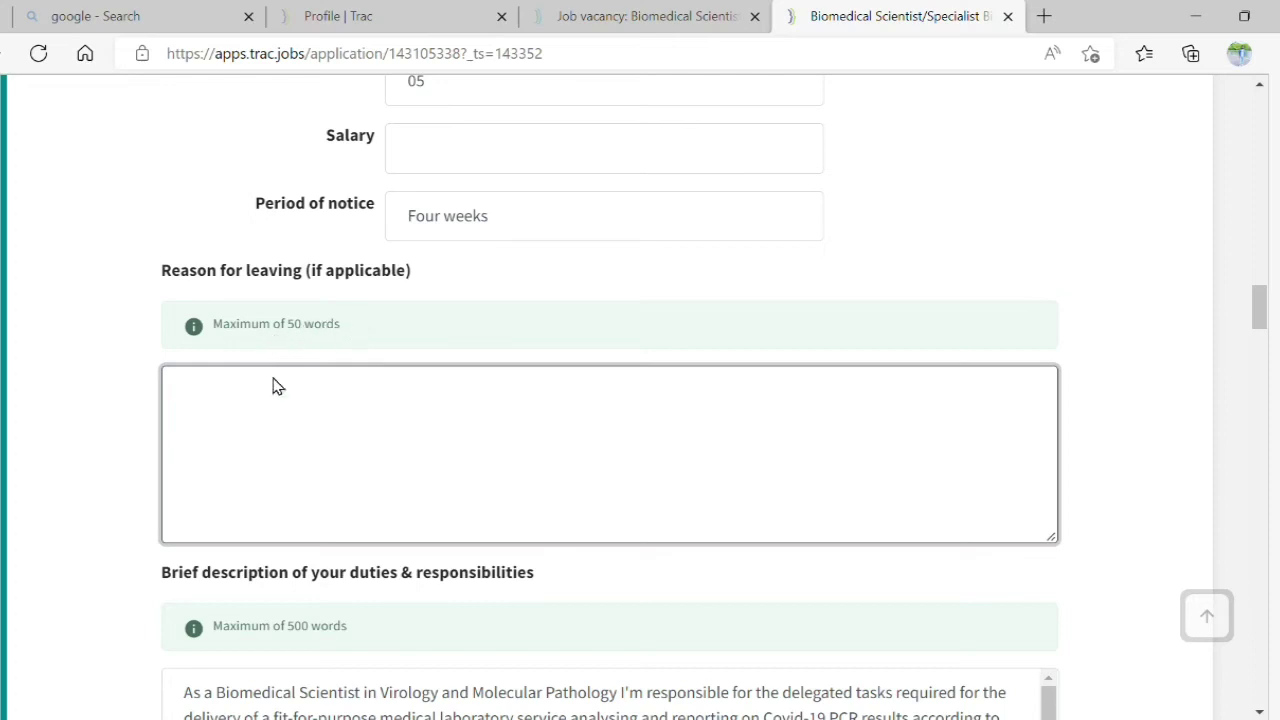
click(109, 538)
scroll(108, 537, down, 1)
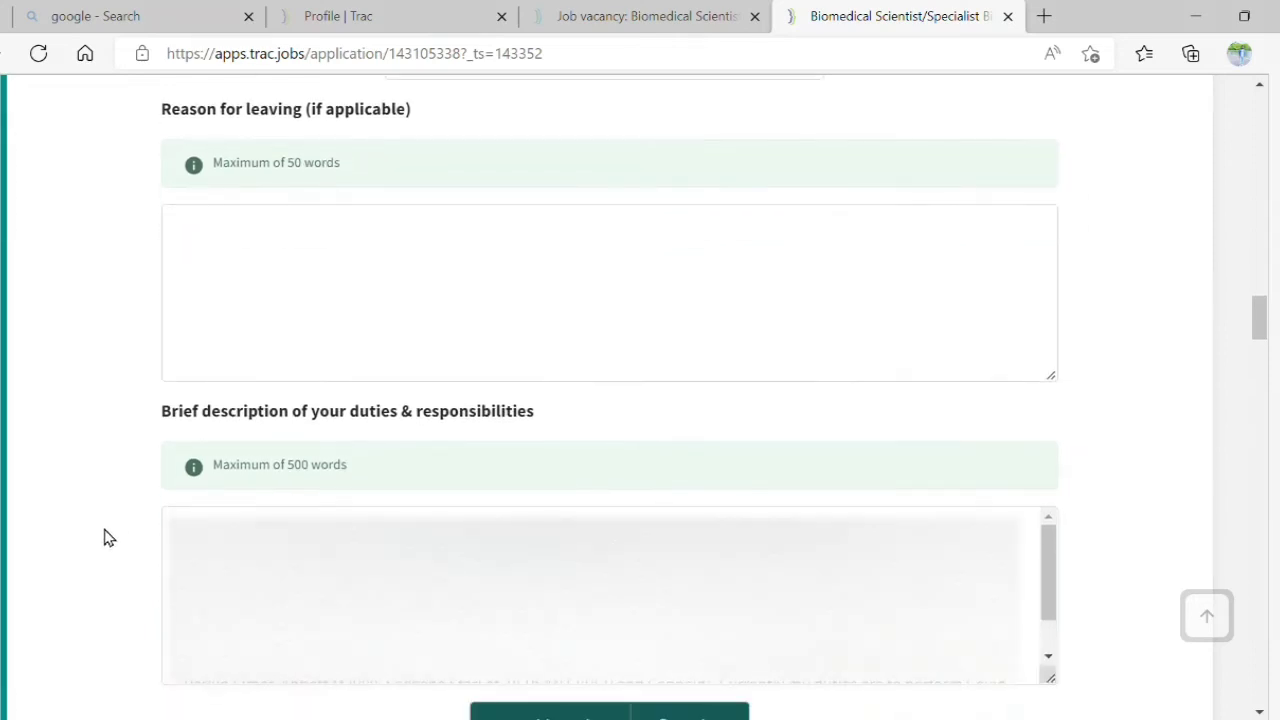
scroll(108, 537, up, 2)
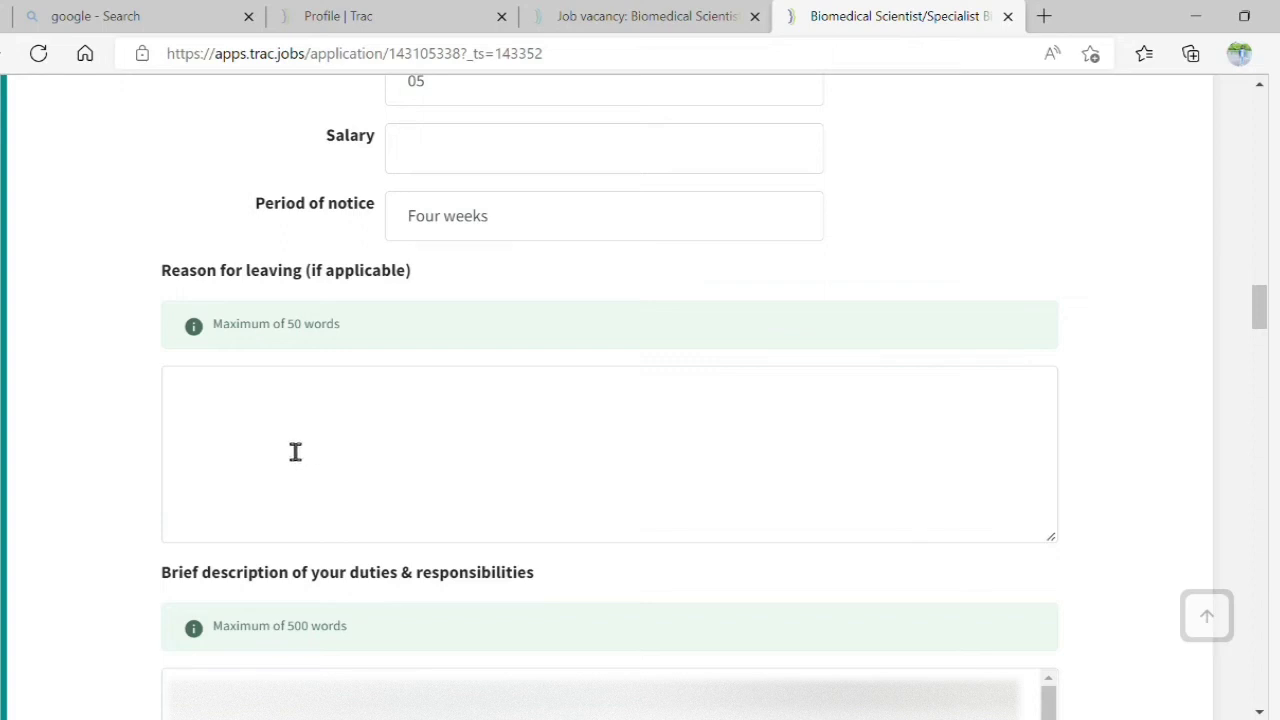
Keep the duties description and remaining employers, and save Employer/activity history to proceed to Gaps in employment.
scroll(63, 534, down, 3)
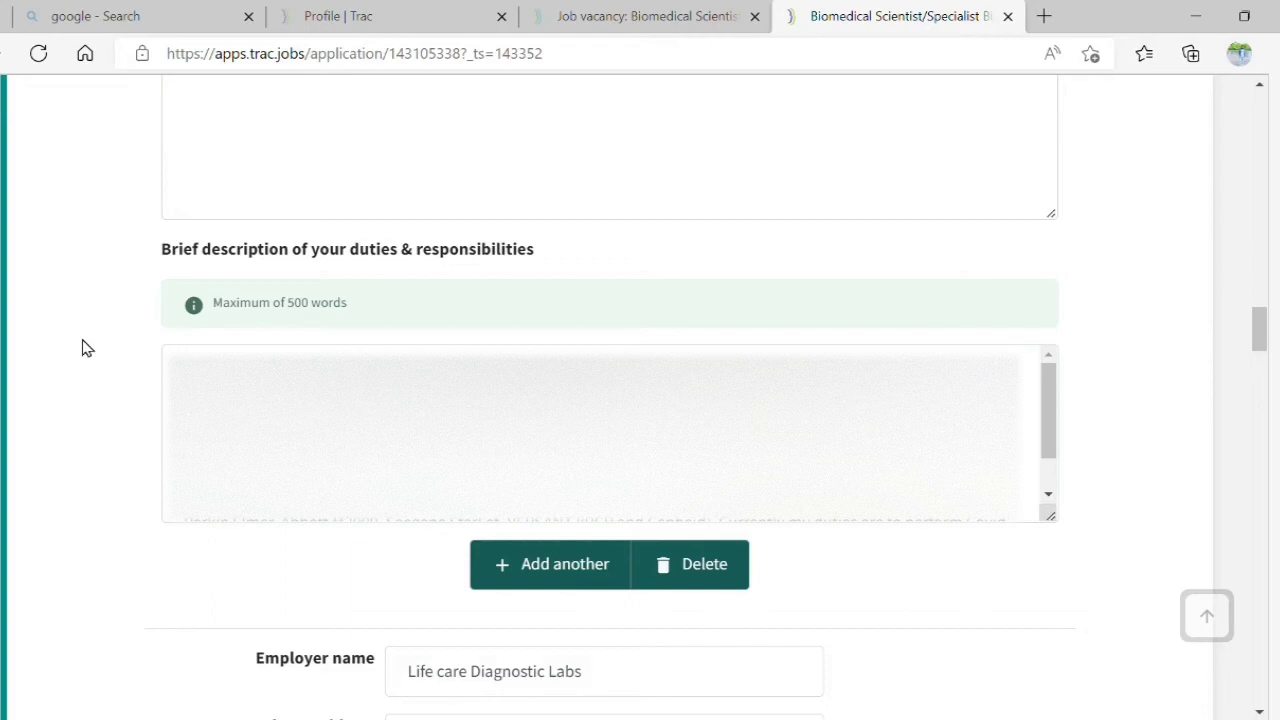
scroll(275, 419, down, 3)
click(697, 384)
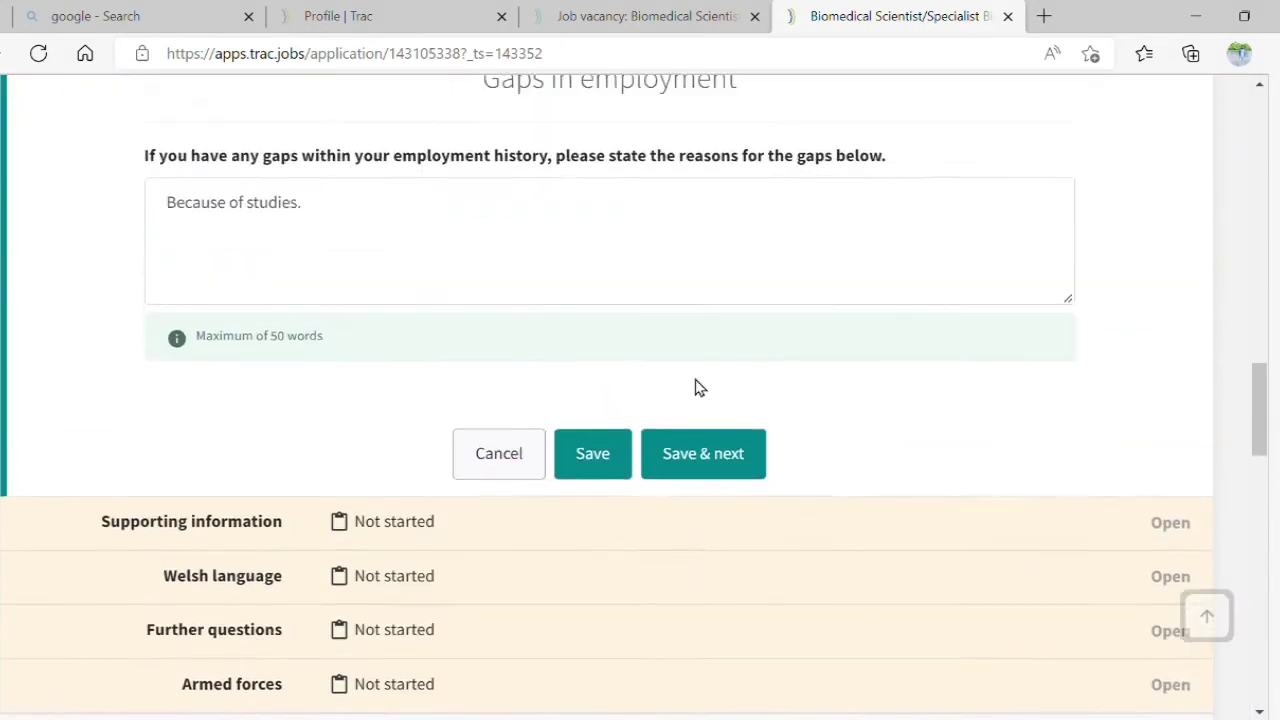
Keep "Because of studies." as the reason for employment gaps and save it to proceed to Supporting information.
scroll(697, 387, up, 3)
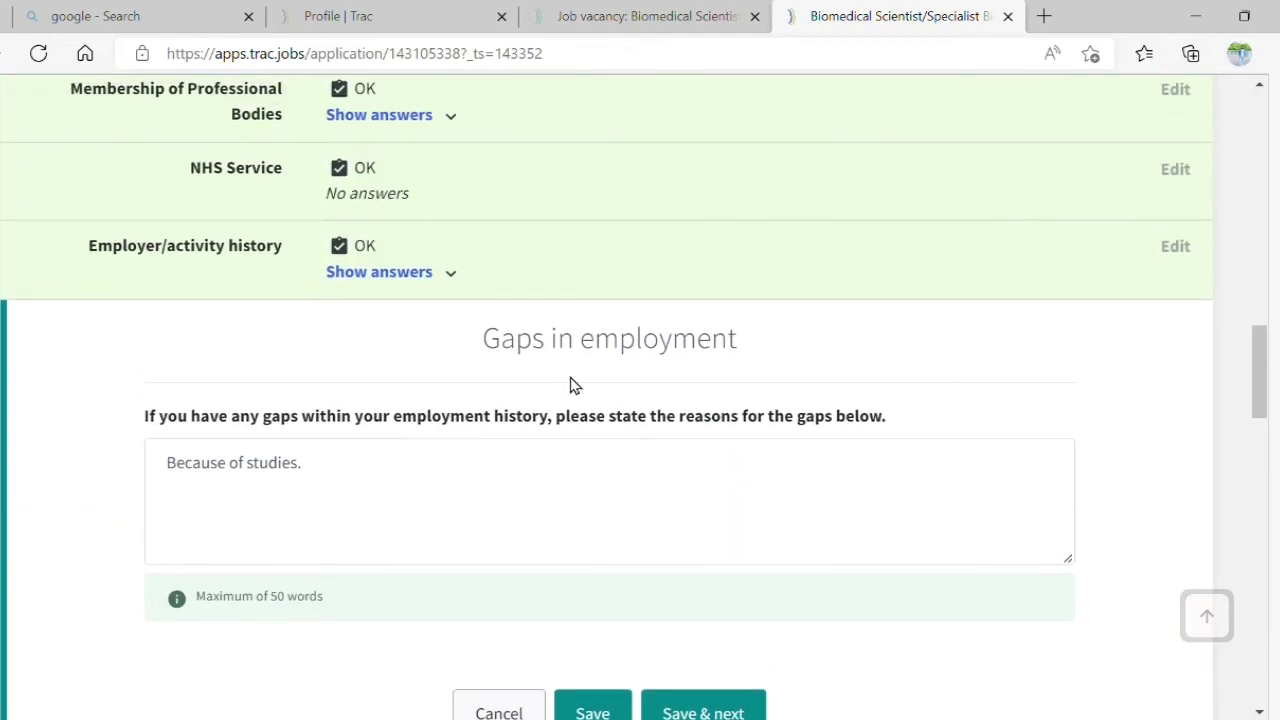
click(448, 515)
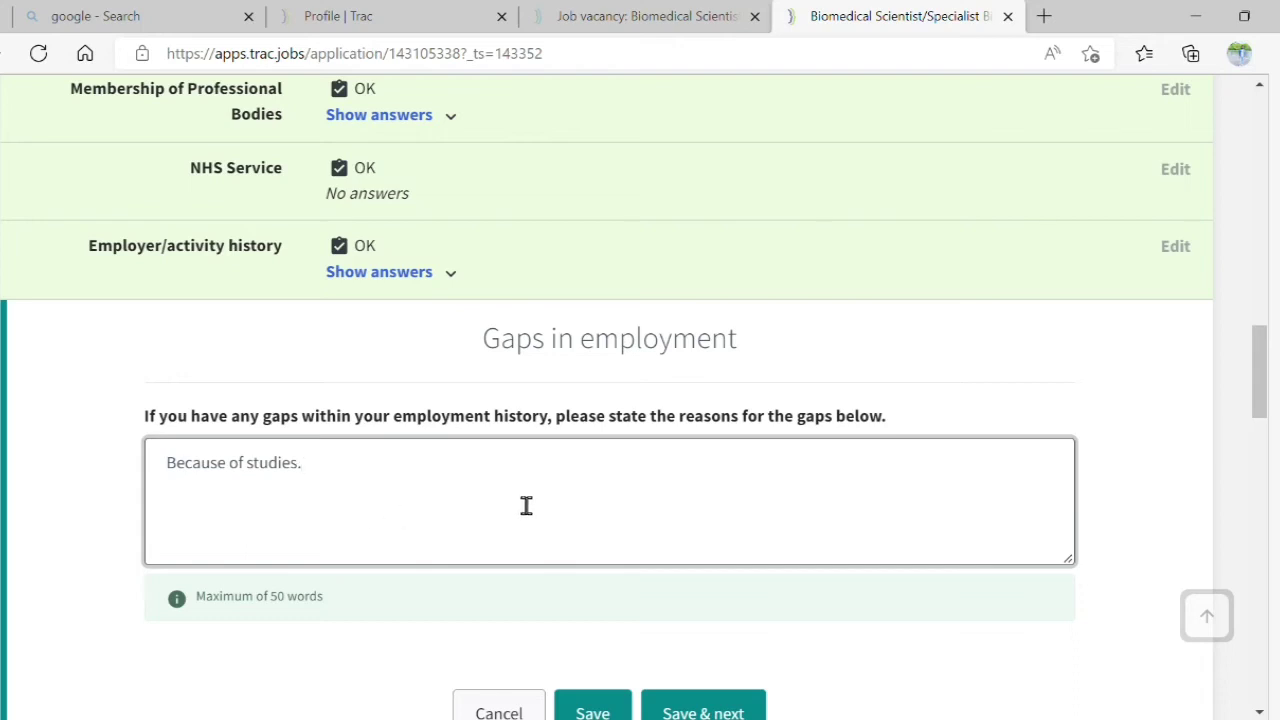
click(461, 661)
scroll(463, 660, down, 3)
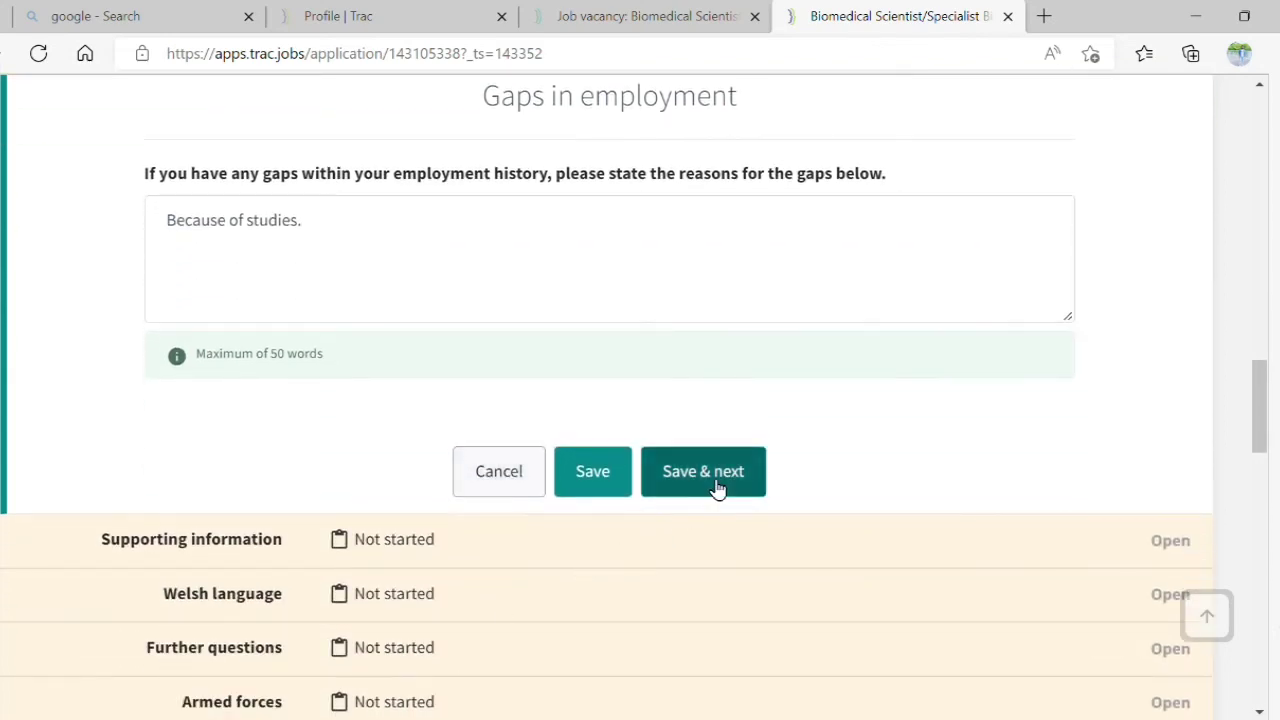
click(712, 480)
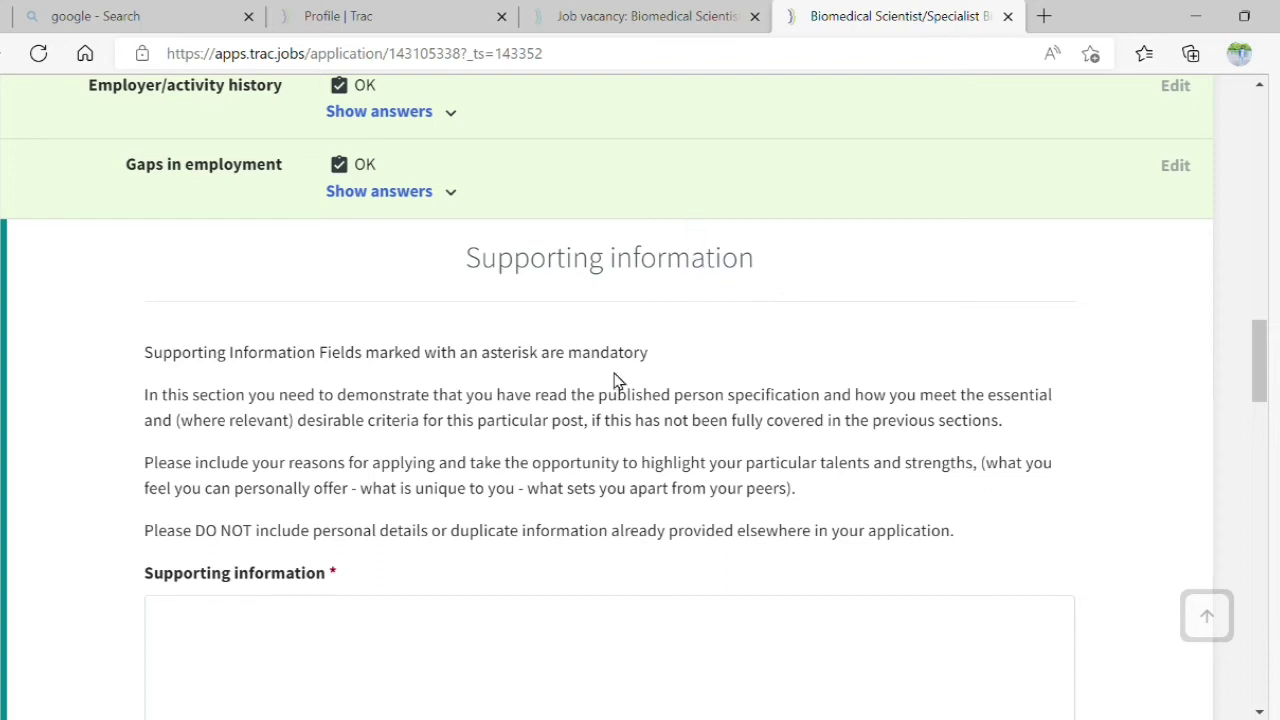
Go through the mandatory Supporting information field and save the section to proceed to Welsh language.
scroll(112, 528, down, 4)
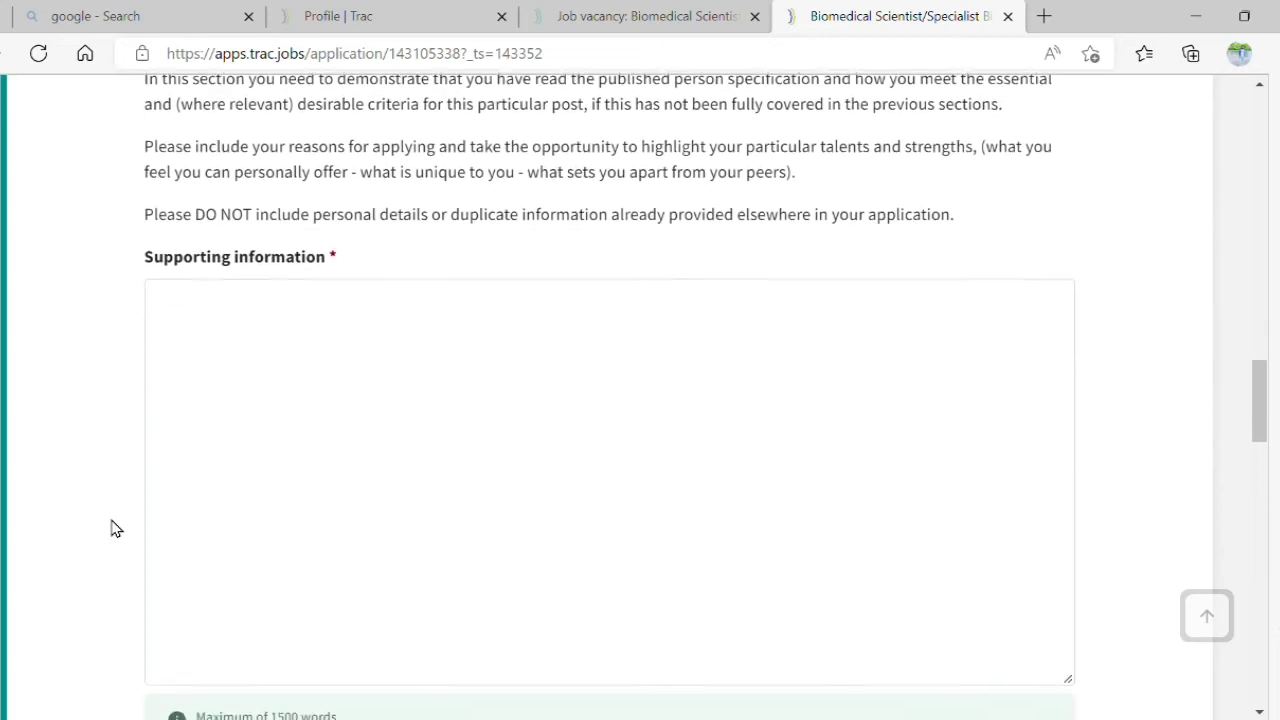
click(364, 397)
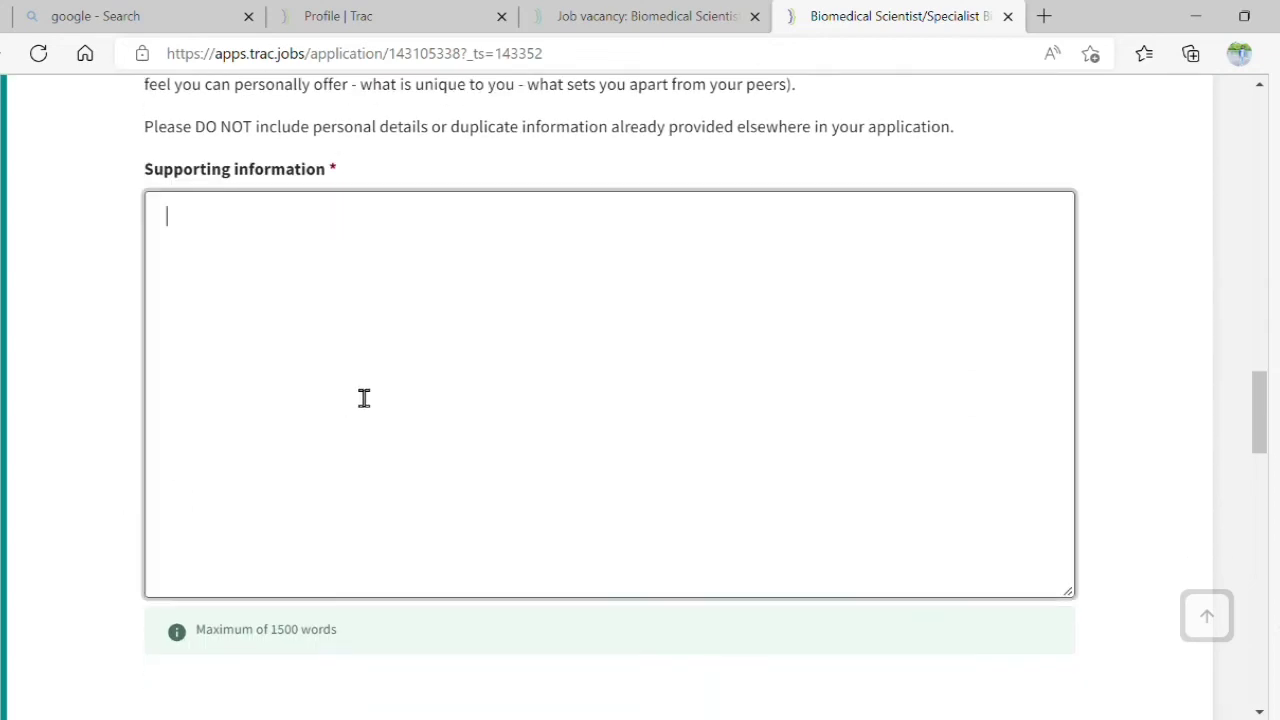
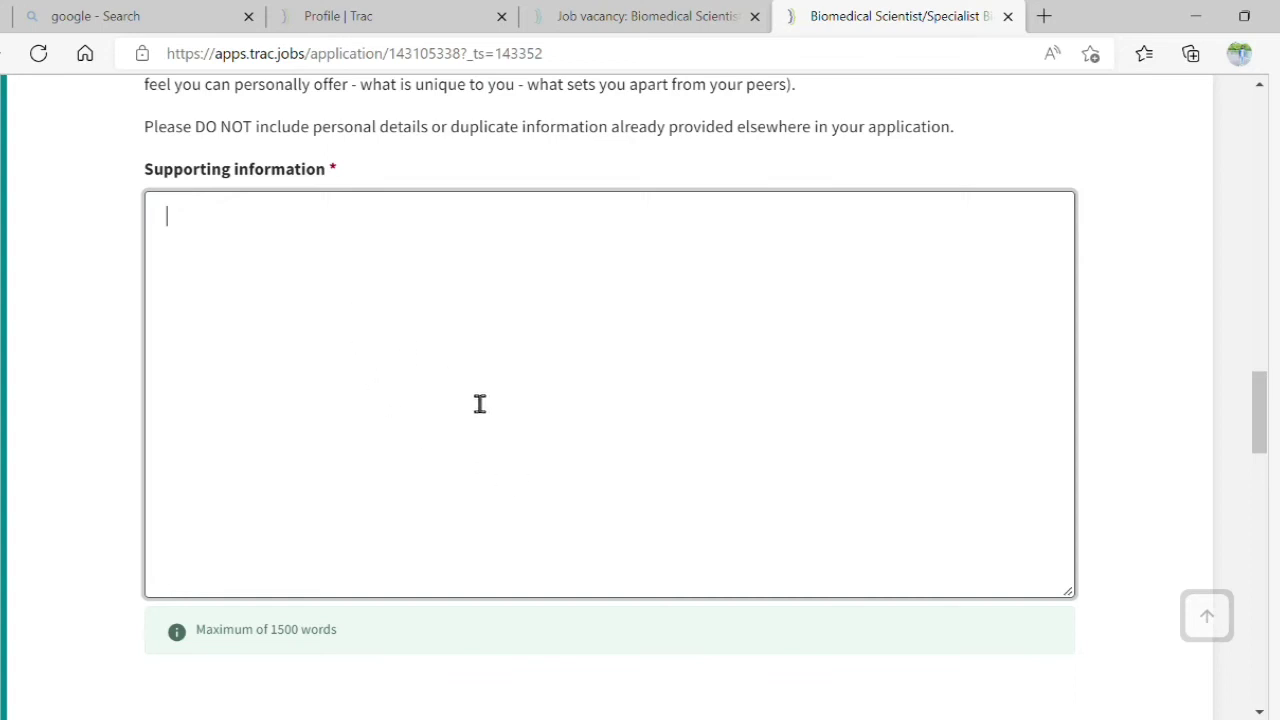
click(77, 561)
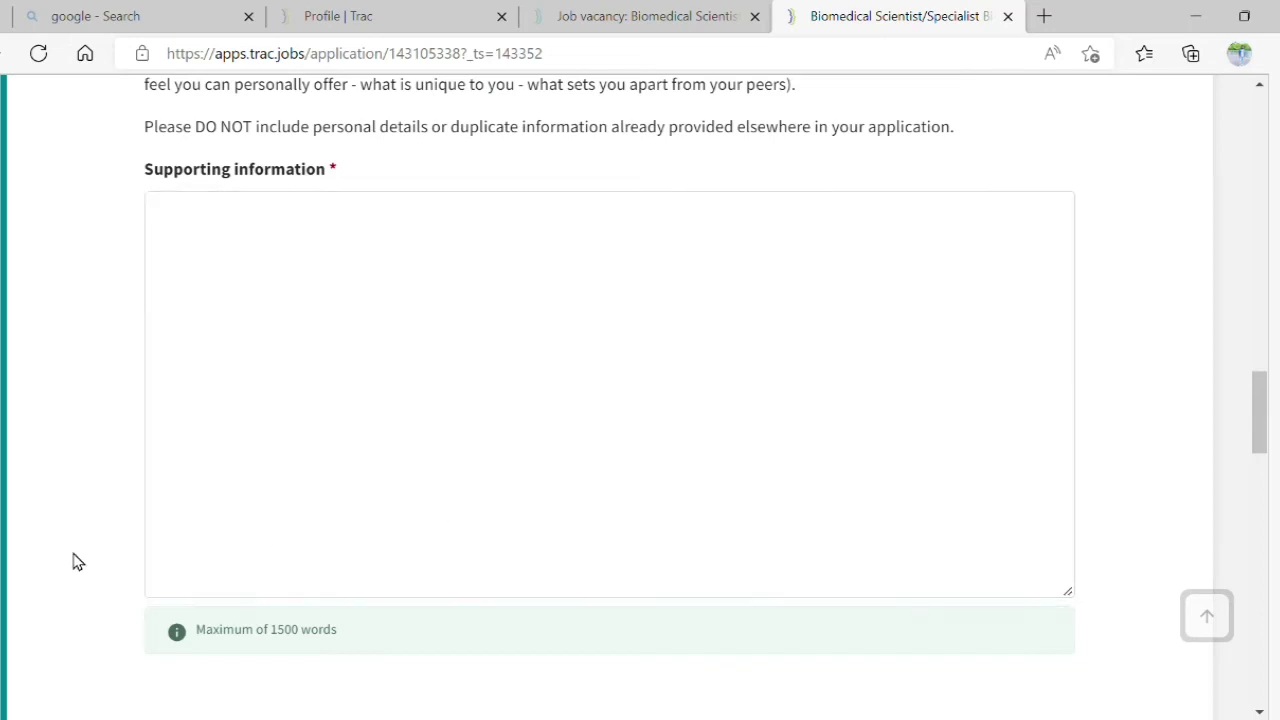
click(329, 368)
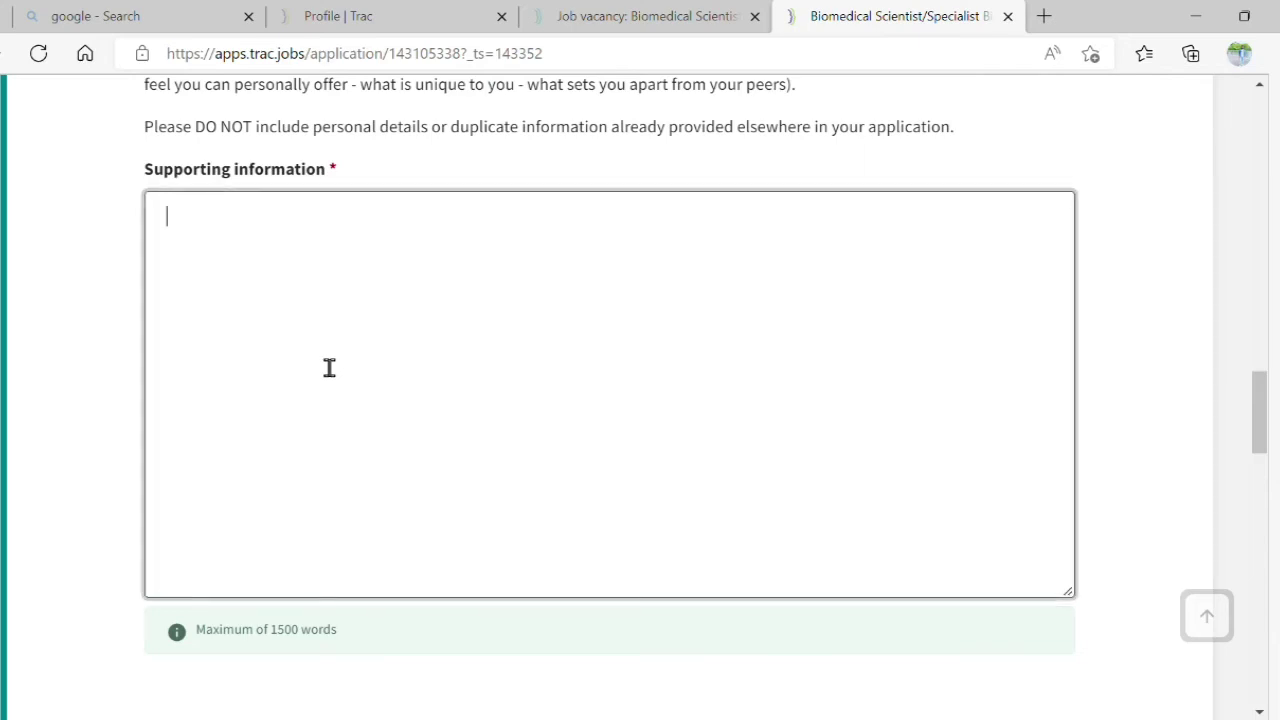
click(88, 413)
scroll(88, 413, down, 3)
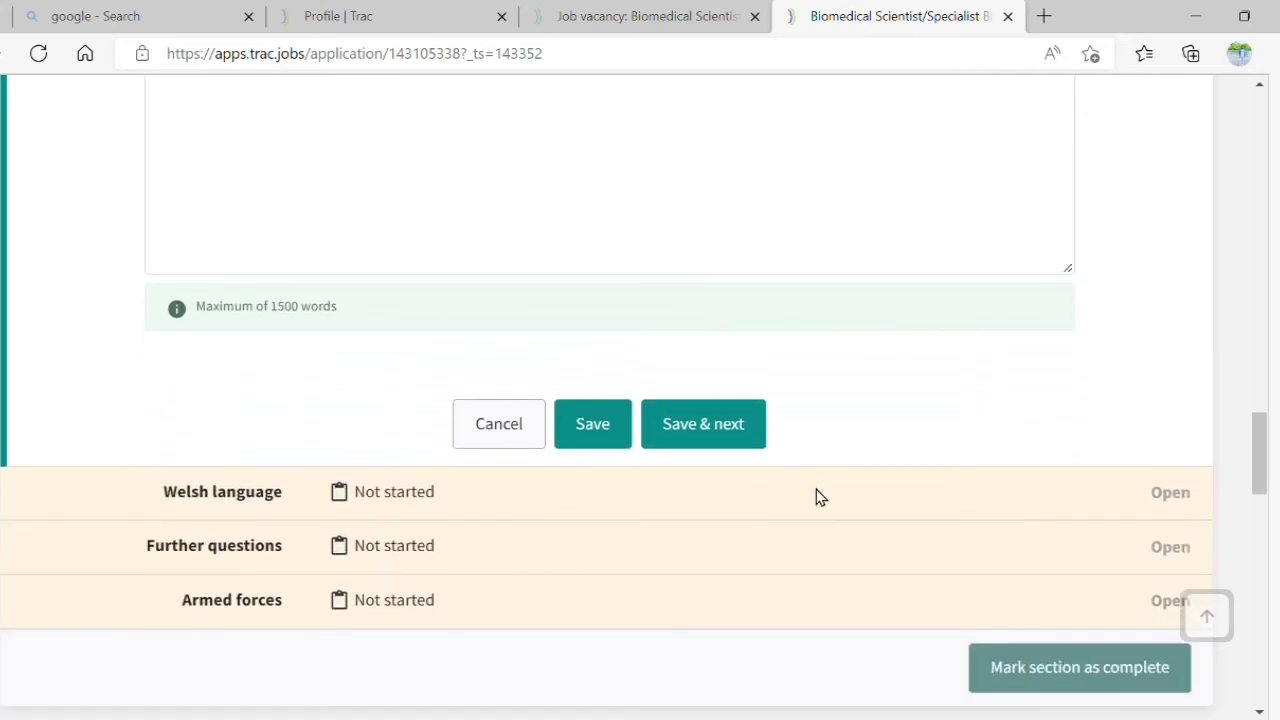
click(710, 426)
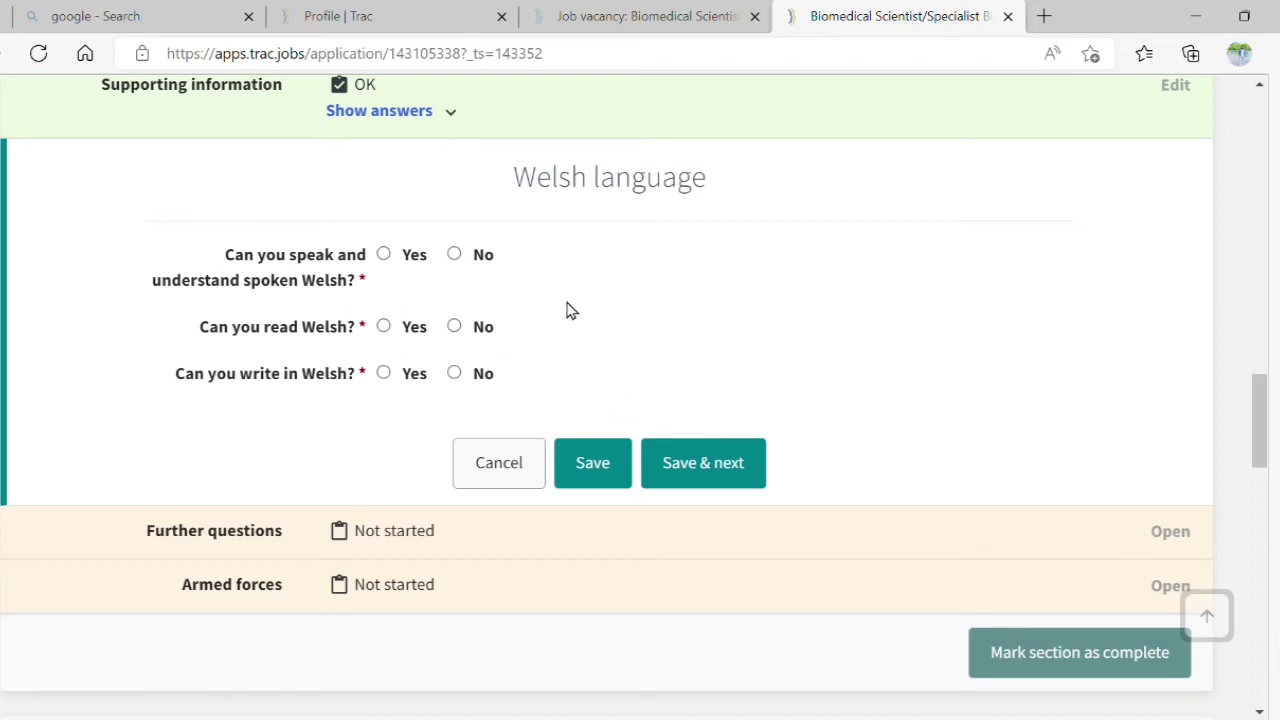
Answer No to speaking, reading and writing Welsh, and save to proceed to Further questions.
scroll(566, 310, up, 1)
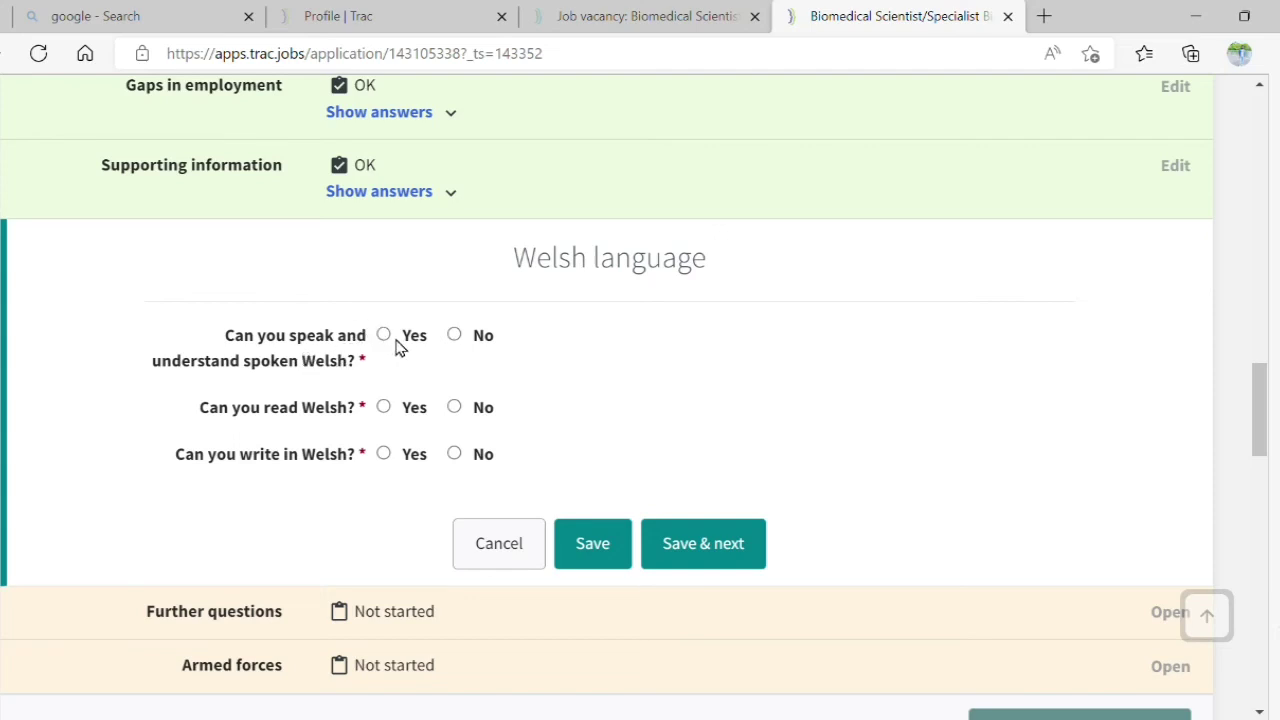
click(455, 337)
click(457, 412)
click(455, 454)
click(712, 543)
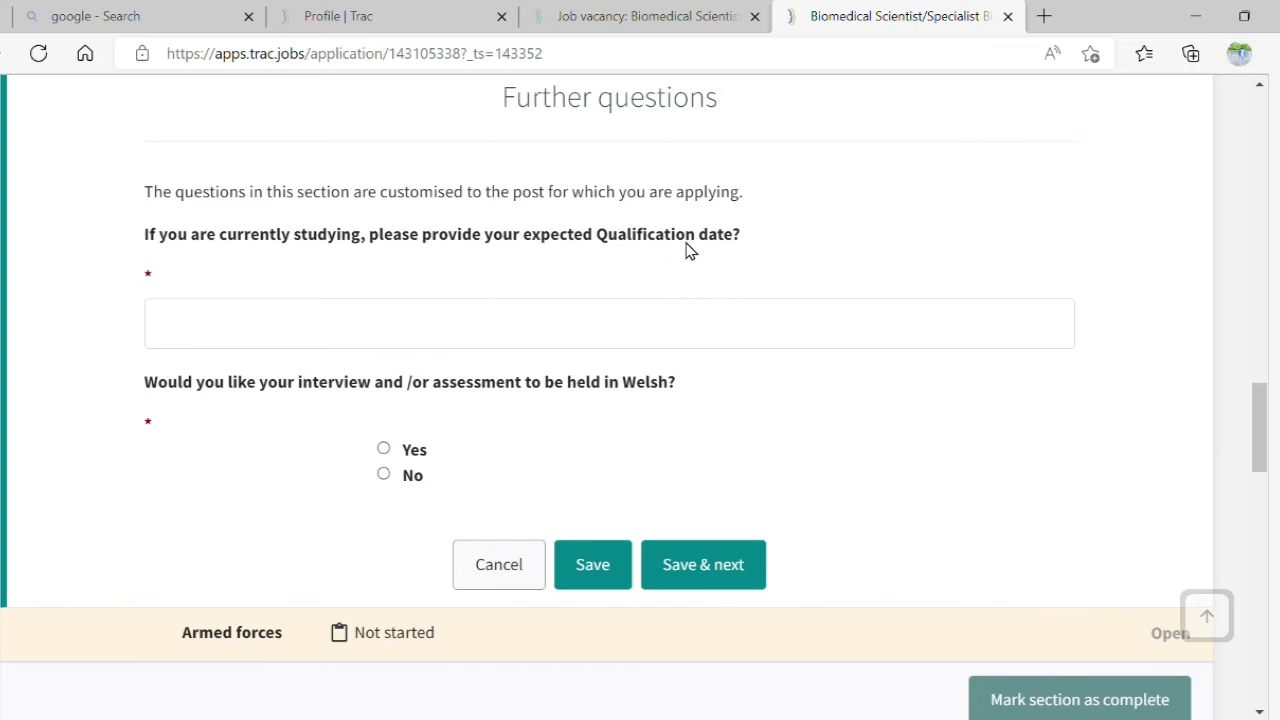
Enter "No" for the expected qualification date, decline an interview or assessment in Welsh, and save to proceed to Armed forces.
click(639, 347)
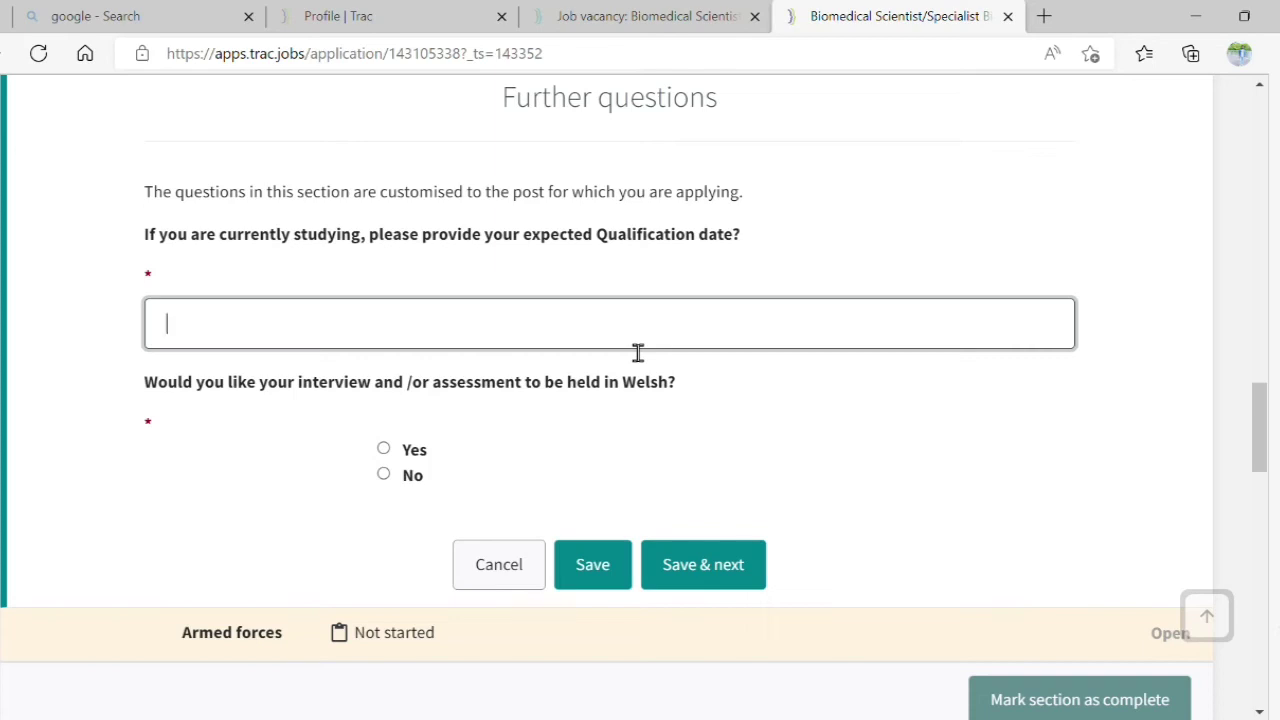
text(No)
click(829, 457)
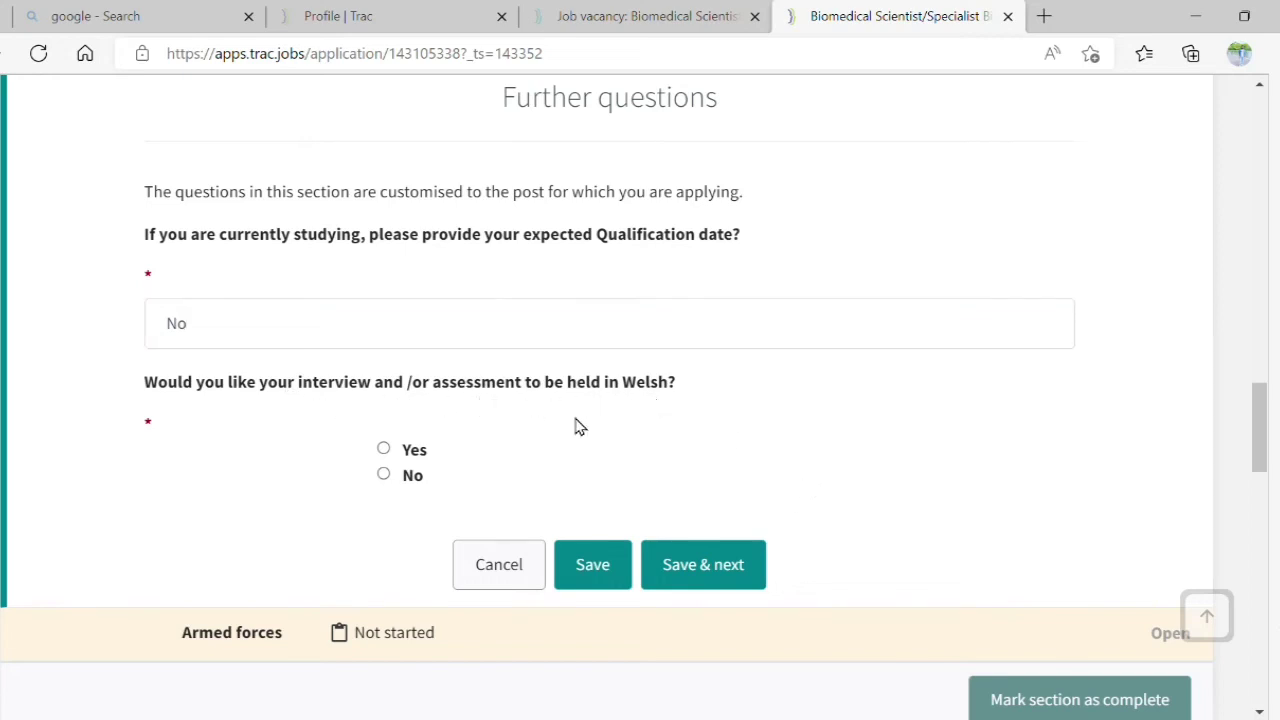
click(385, 476)
click(702, 568)
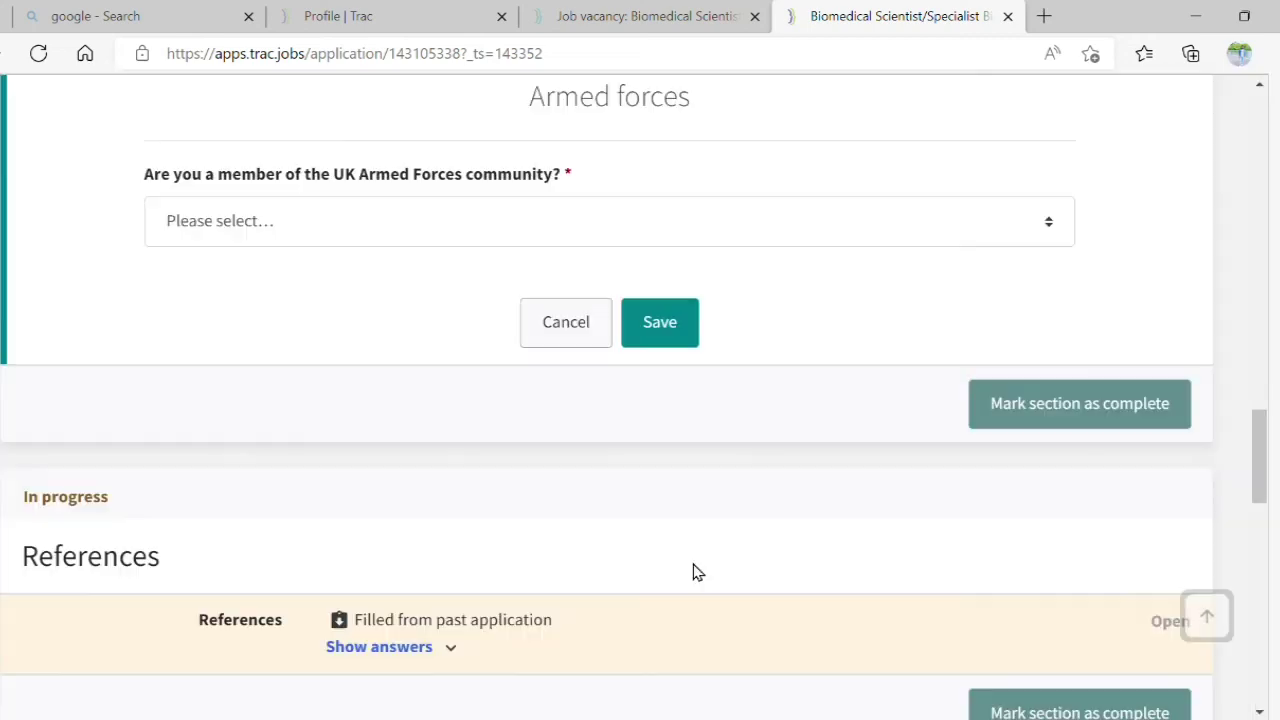
Answer the UK Armed Forces community membership question and save the Armed forces section.
scroll(697, 572, up, 1)
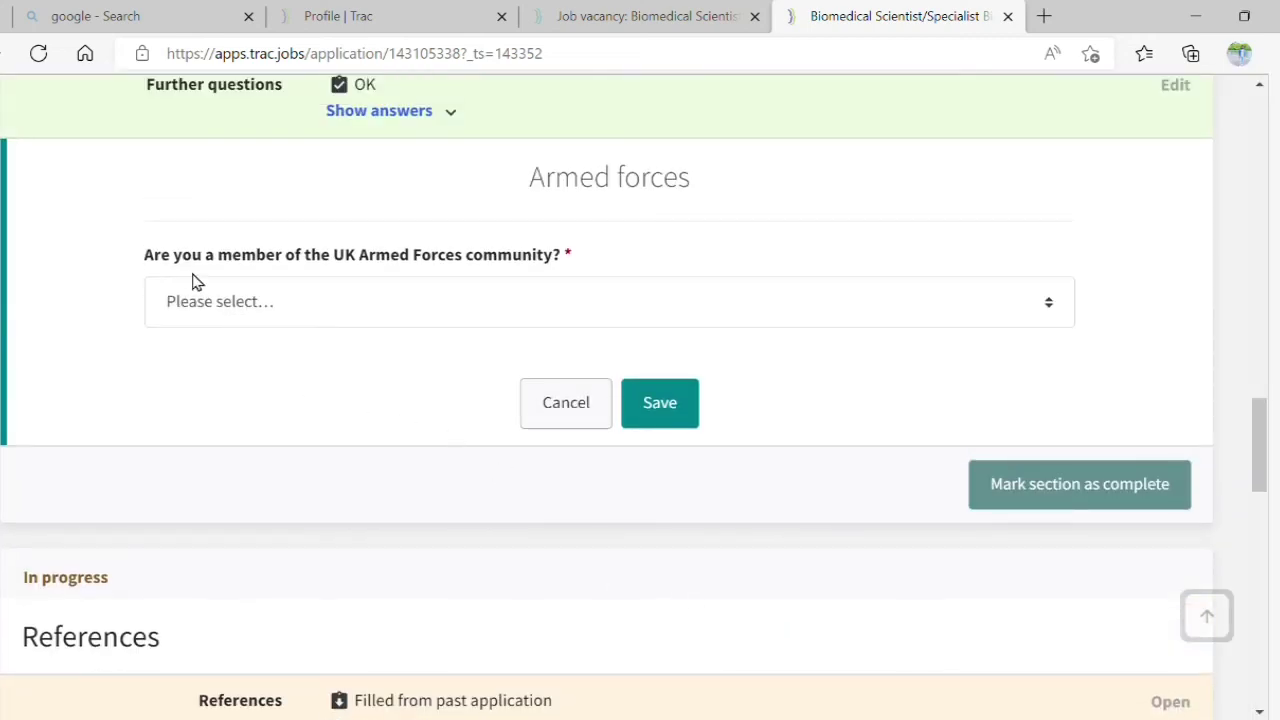
click(519, 313)
click(670, 405)
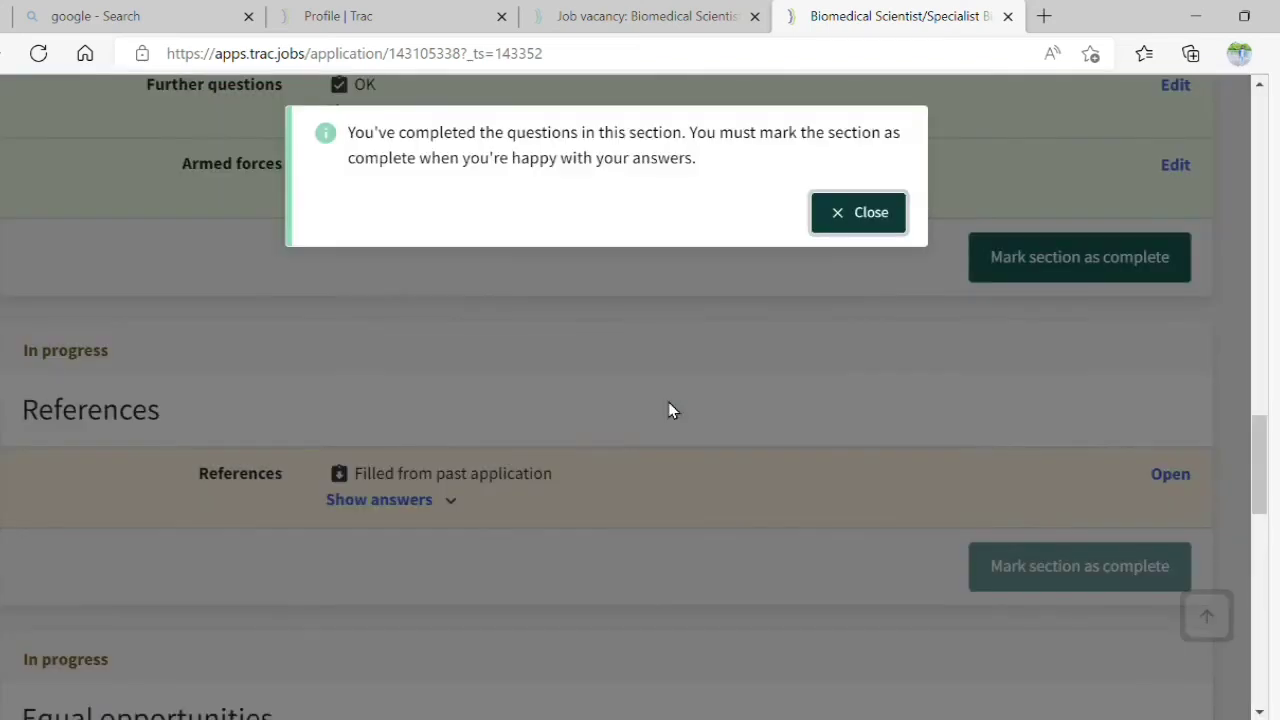
Dismiss the completion notice and mark the section ending with Armed forces as complete.
click(668, 402)
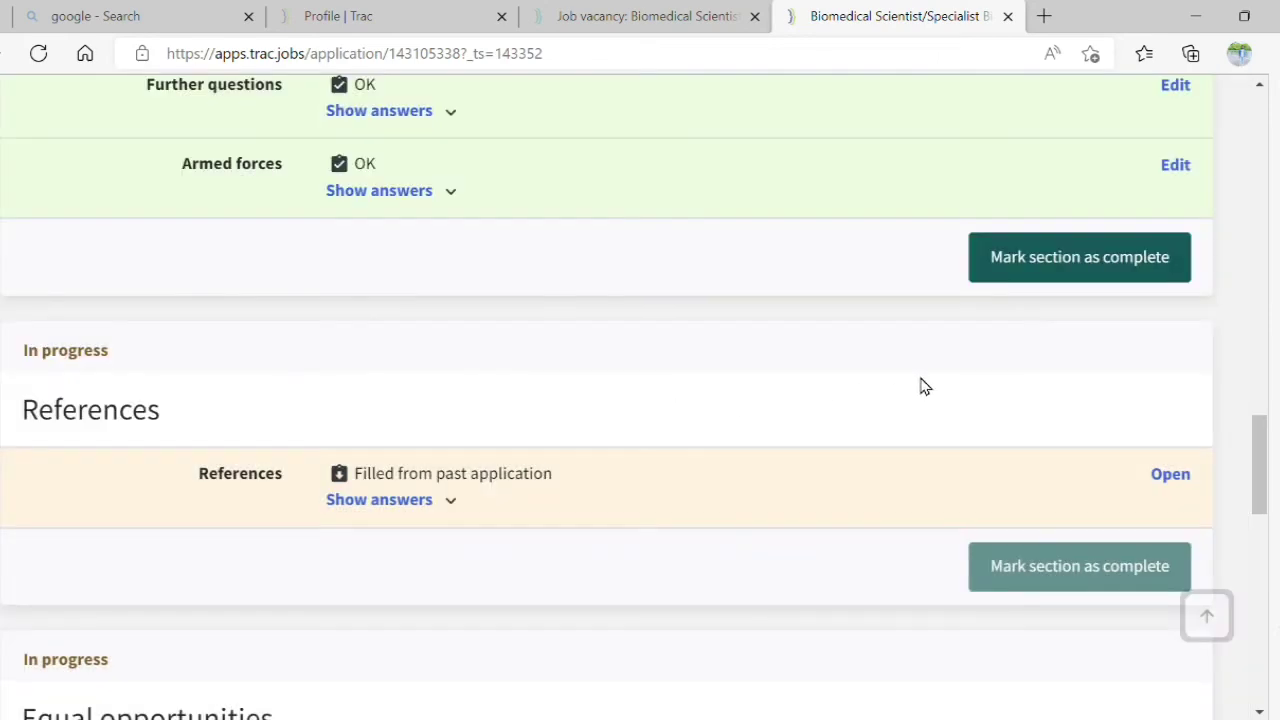
click(1120, 262)
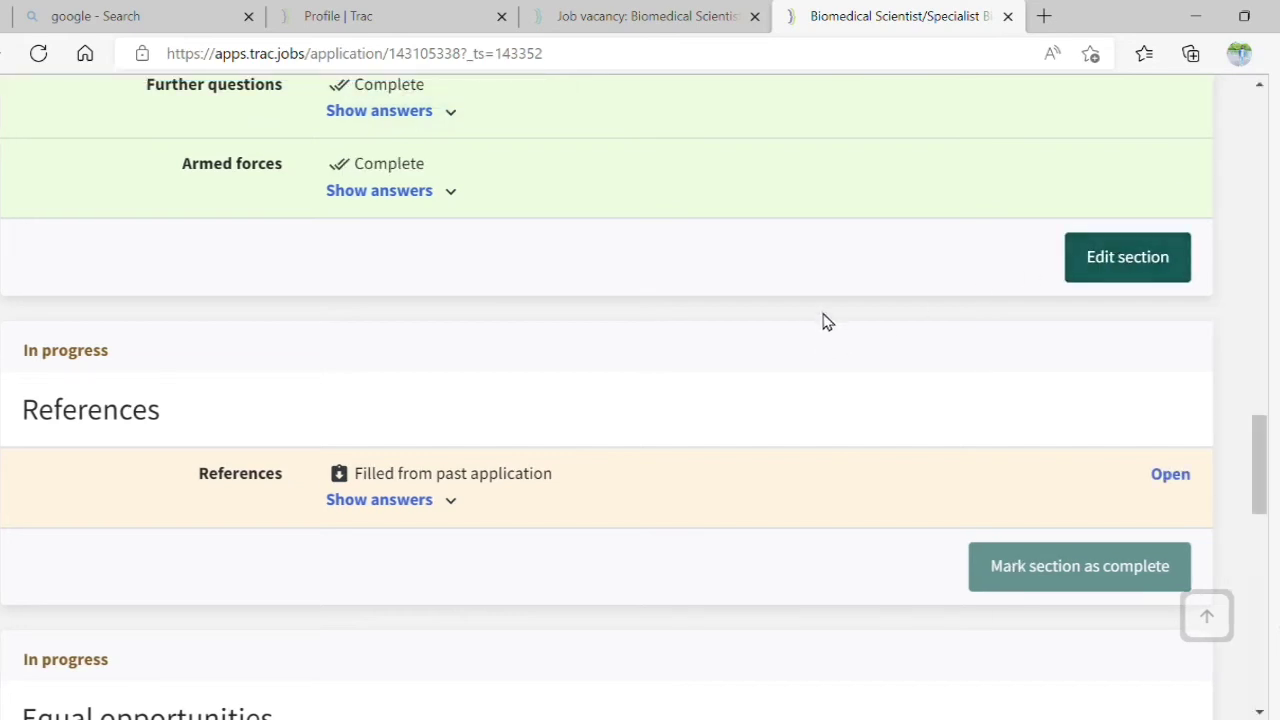
scroll(826, 321, up, 1)
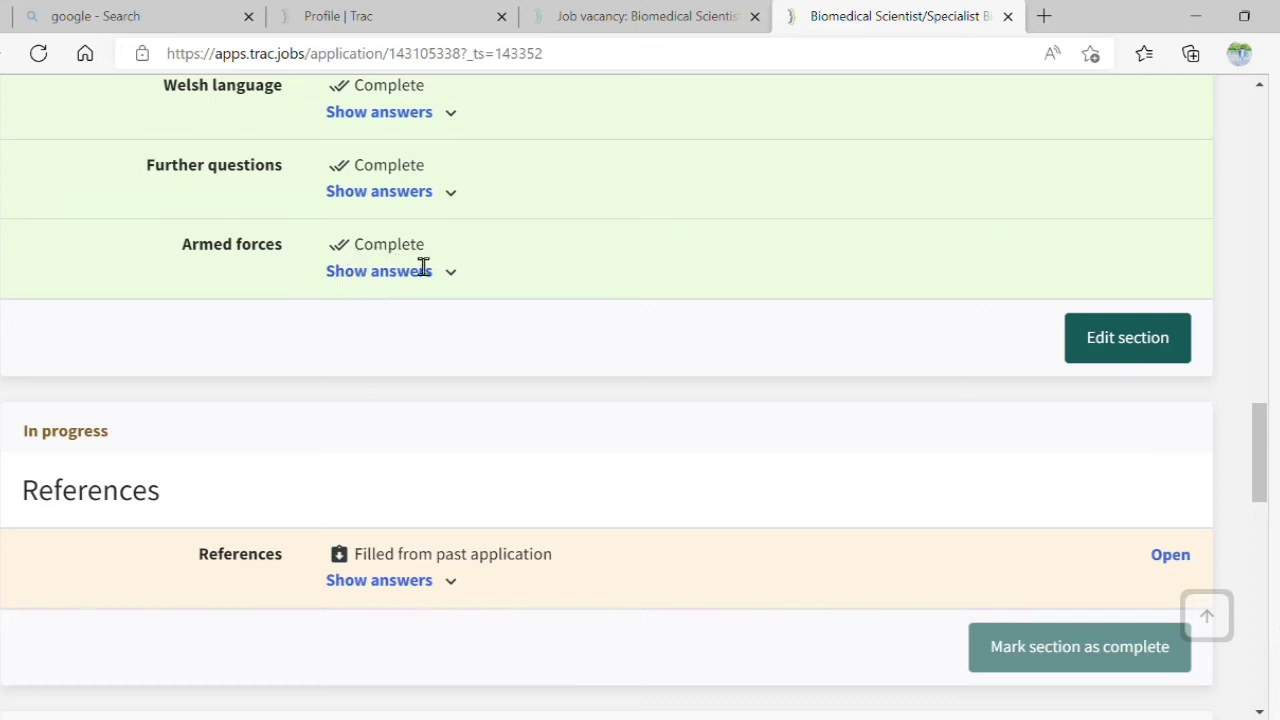
scroll(476, 397, down, 1)
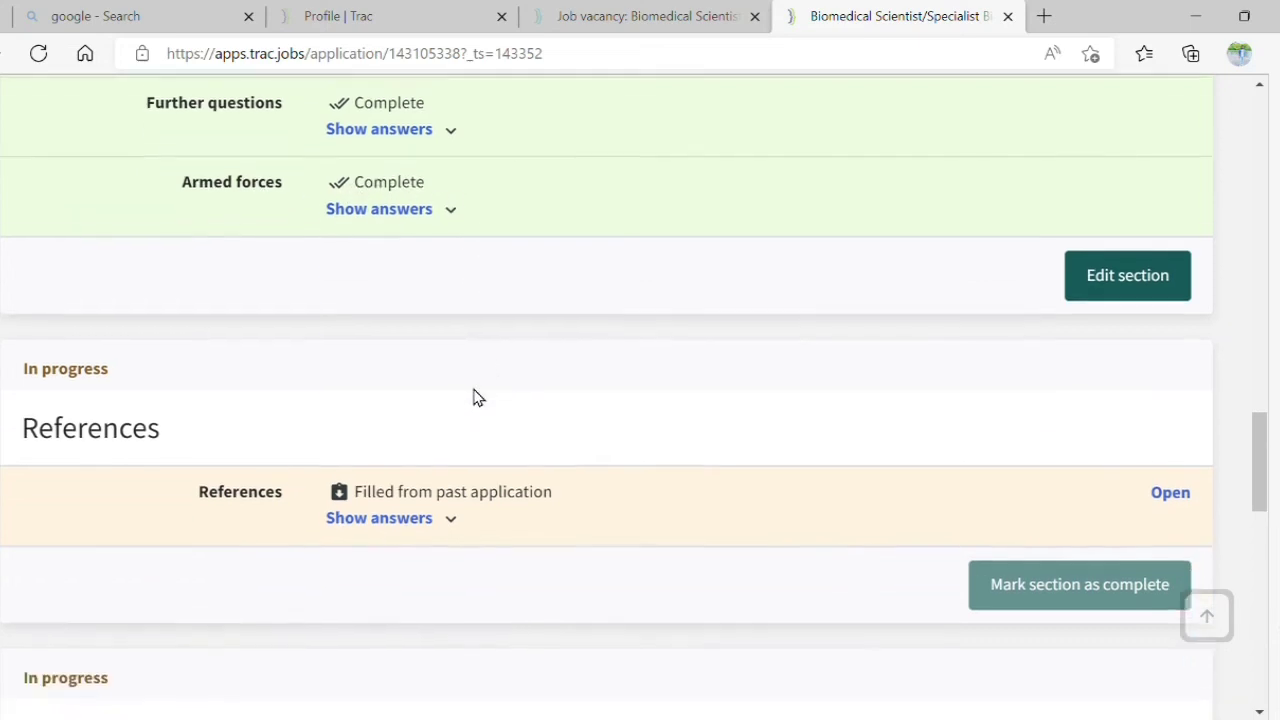
Open the References section and review the guidance and the first referee's prefilled contact details and reference period.
scroll(476, 397, down, 2)
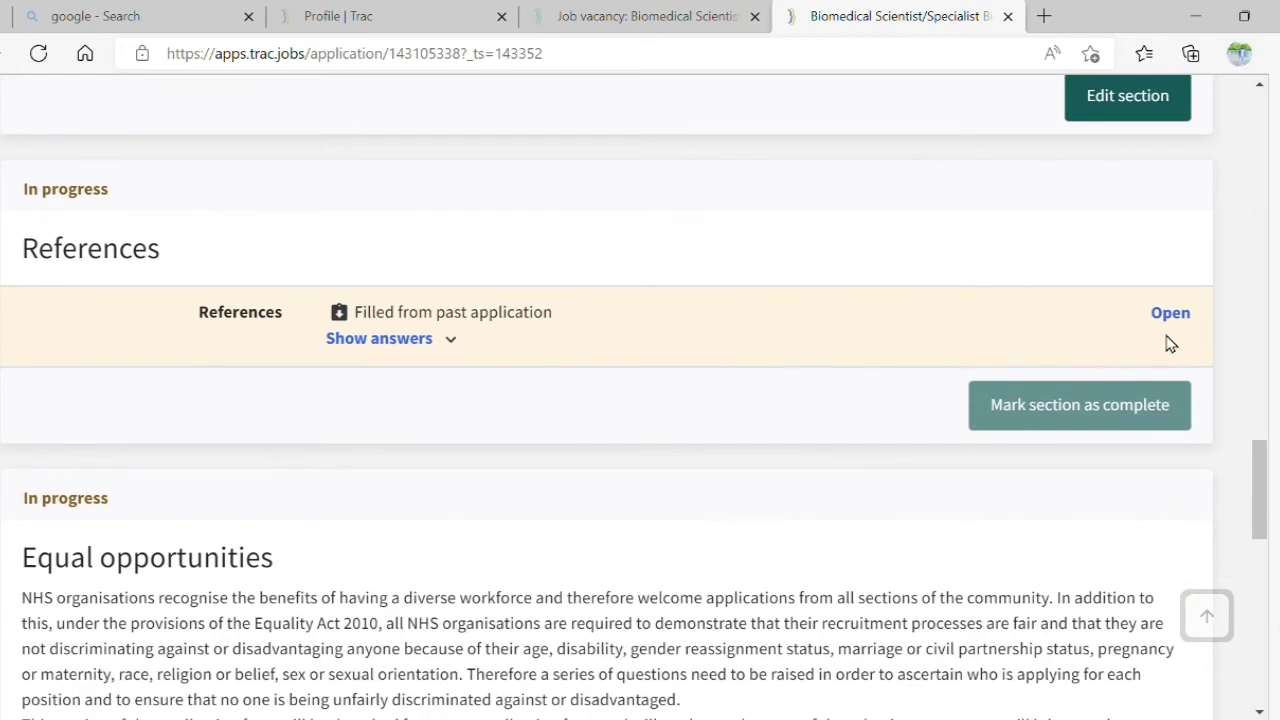
click(1182, 322)
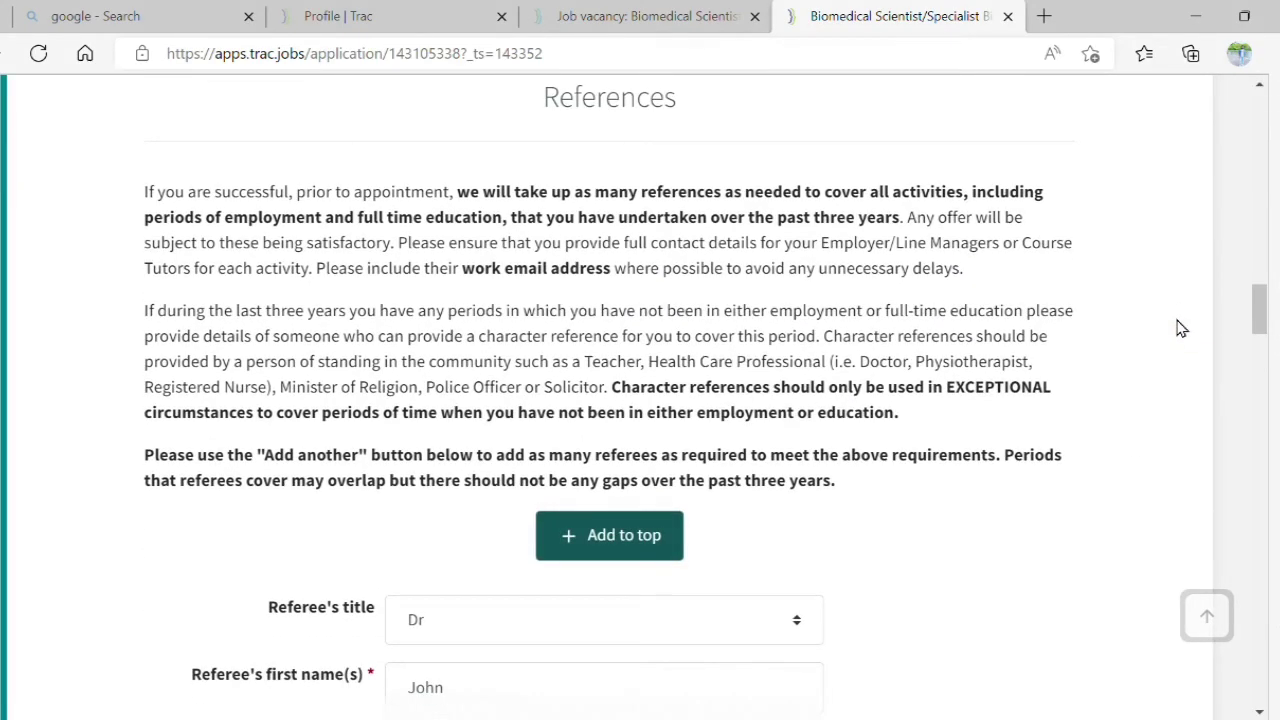
scroll(1181, 328, down, 1)
scroll(1181, 328, down, 1)
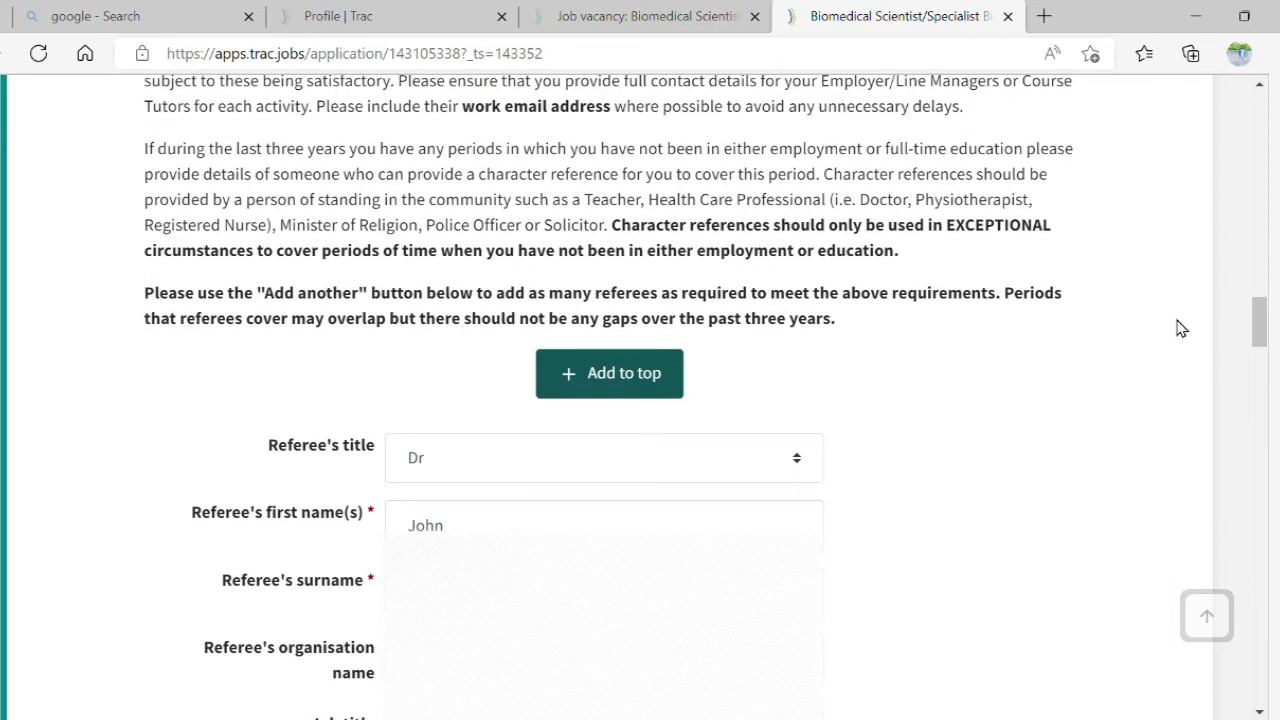
scroll(1181, 328, down, 1)
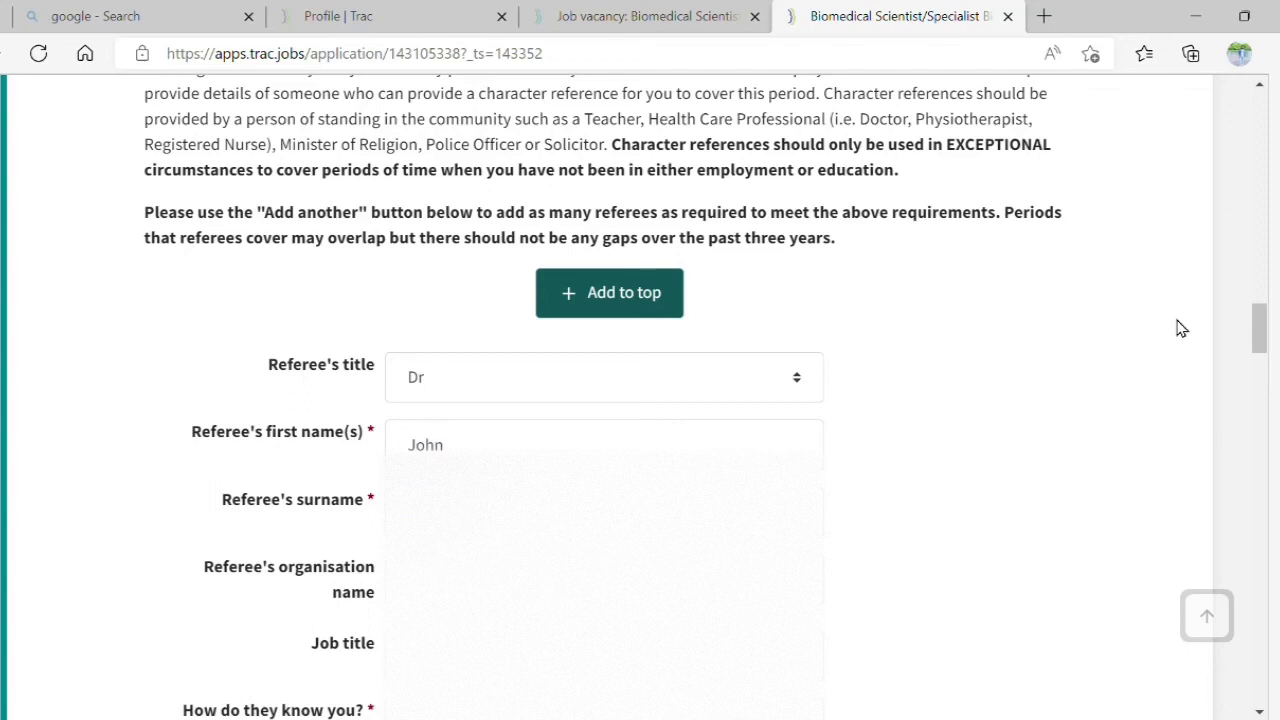
scroll(1181, 328, down, 3)
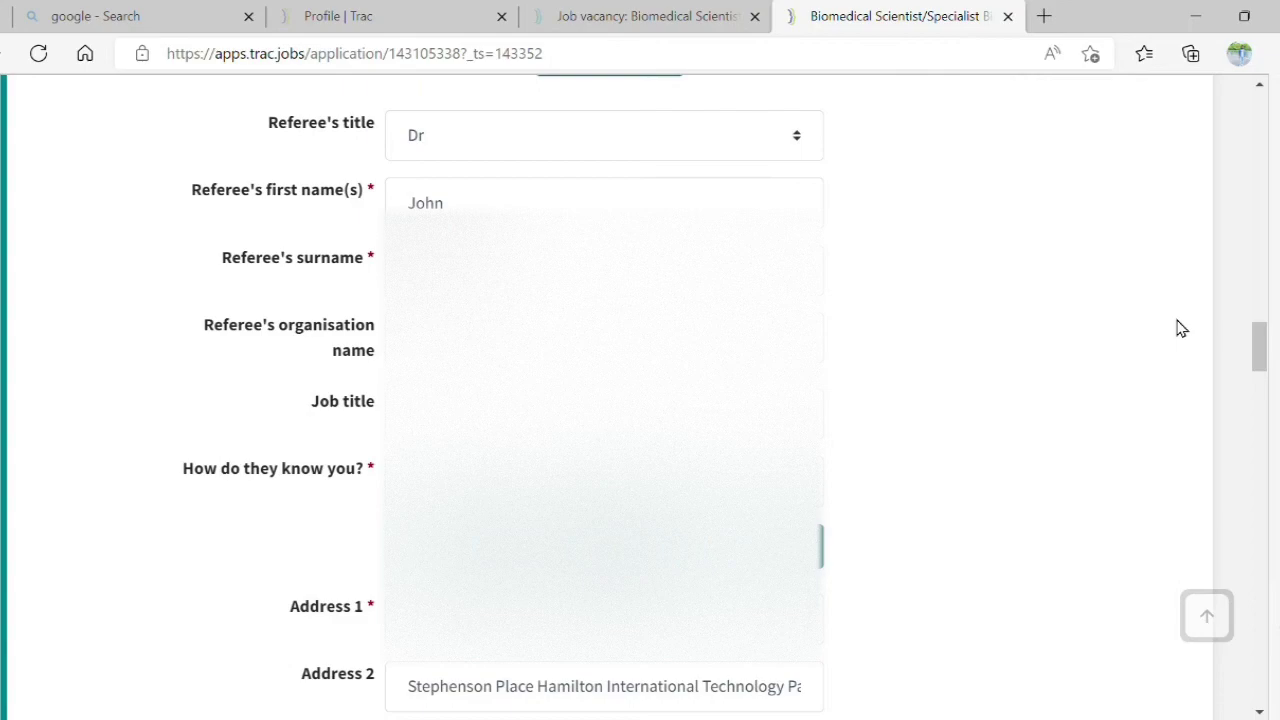
scroll(1181, 328, up, 2)
scroll(1181, 328, down, 1)
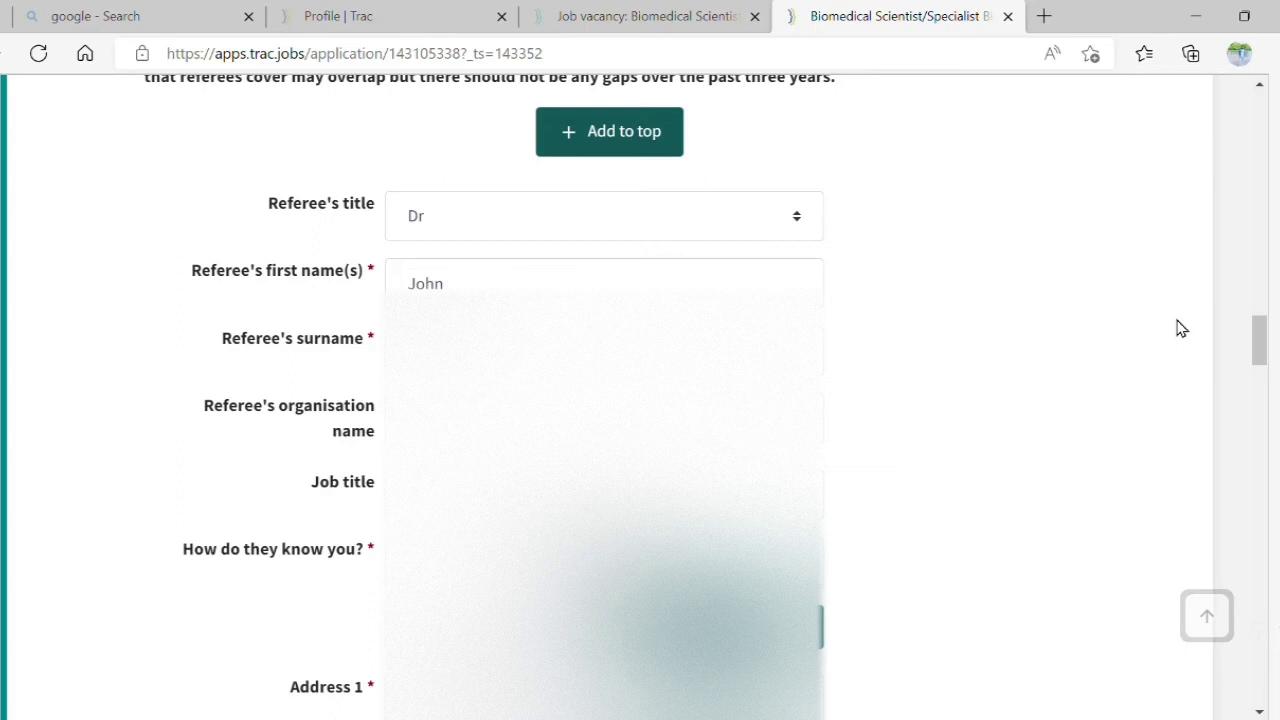
scroll(1181, 328, down, 1)
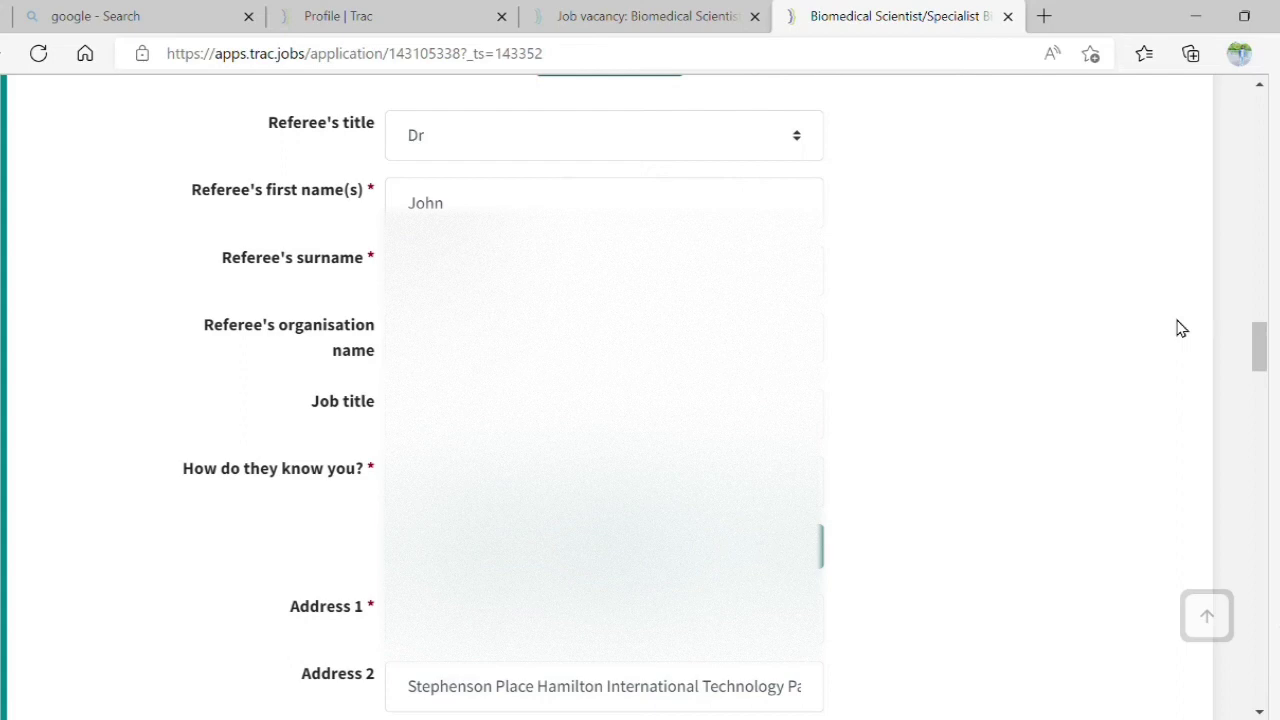
scroll(1180, 328, down, 6)
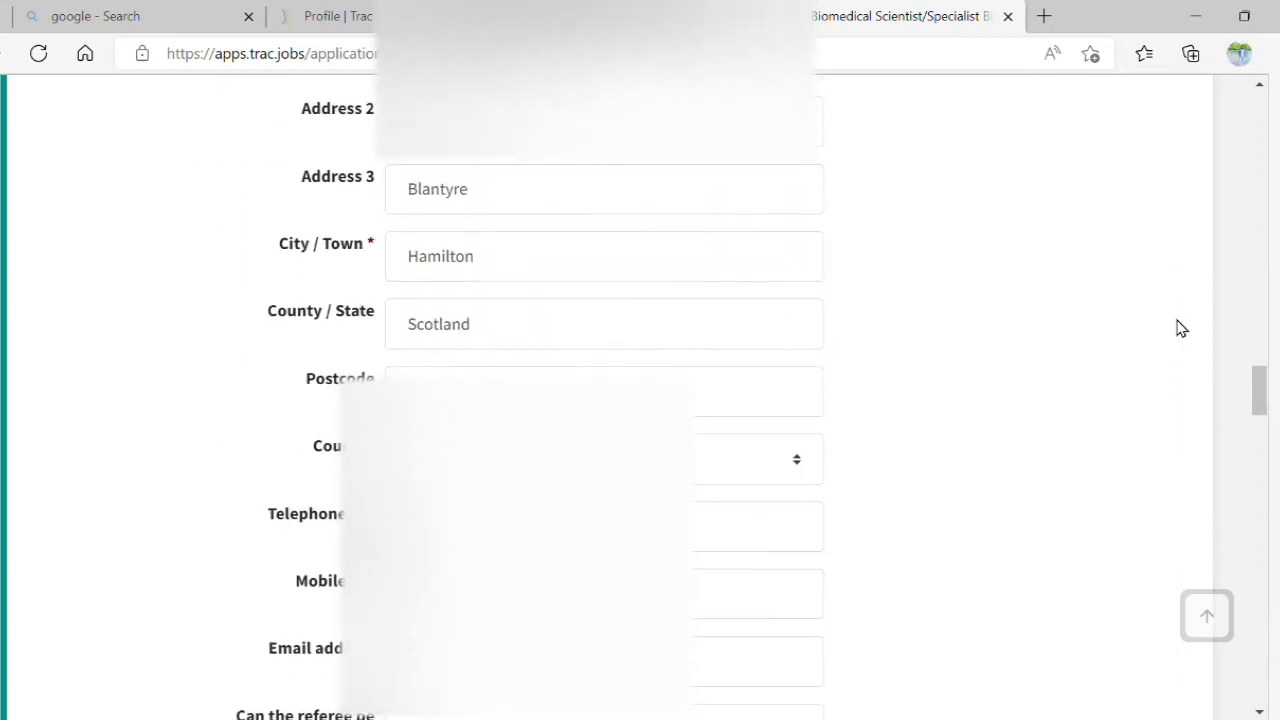
scroll(1180, 328, down, 4)
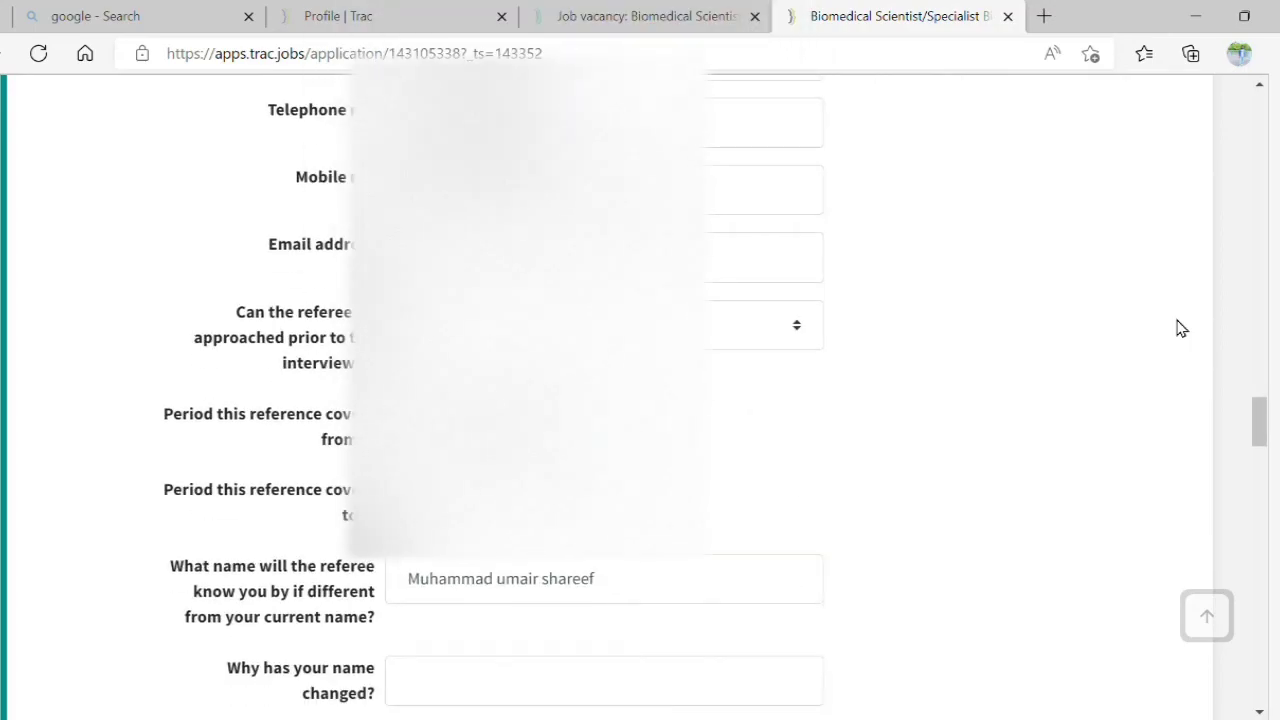
scroll(1180, 328, up, 2)
scroll(1180, 328, down, 2)
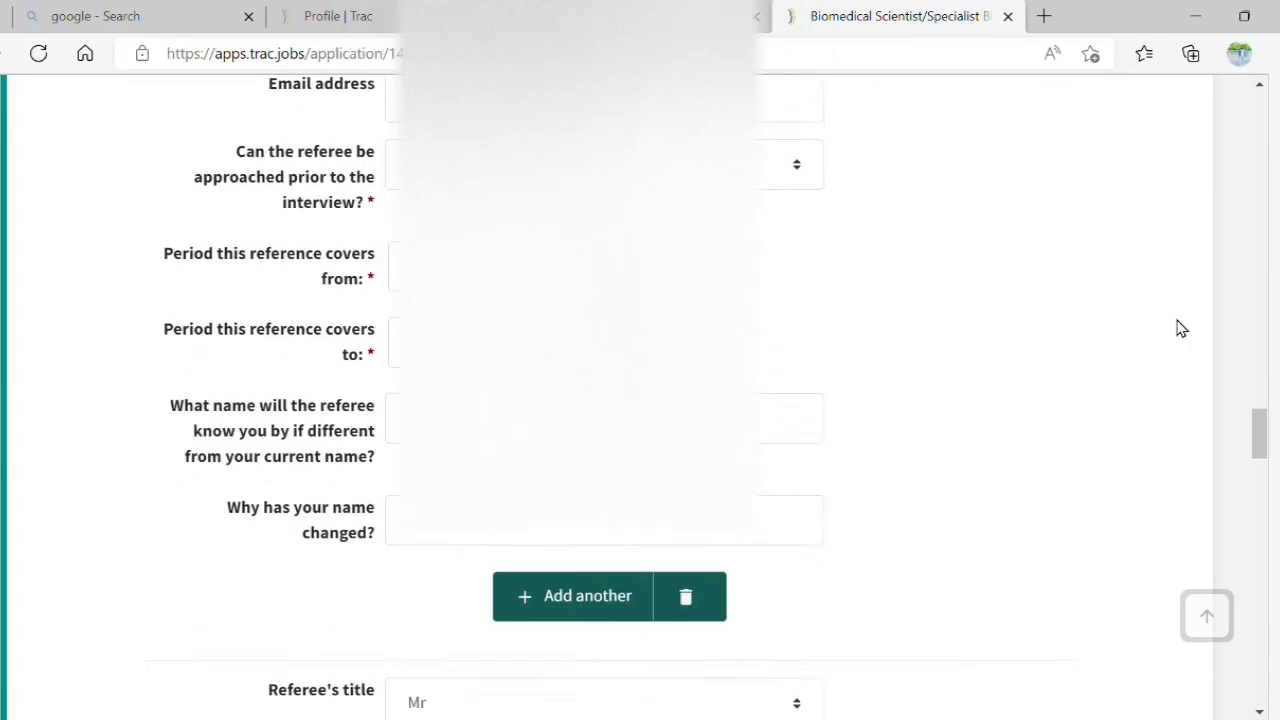
Review the second referee's details, relationship, address and reference period, and save the References form.
scroll(1180, 328, down, 6)
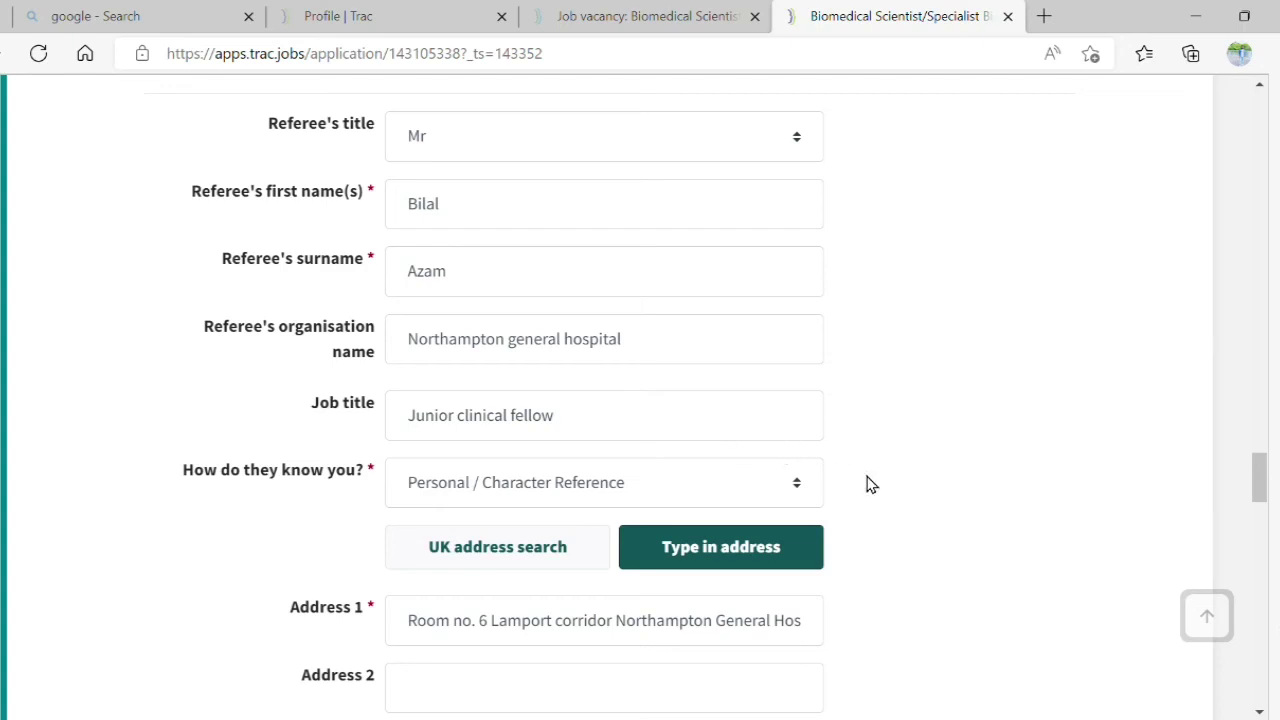
click(798, 493)
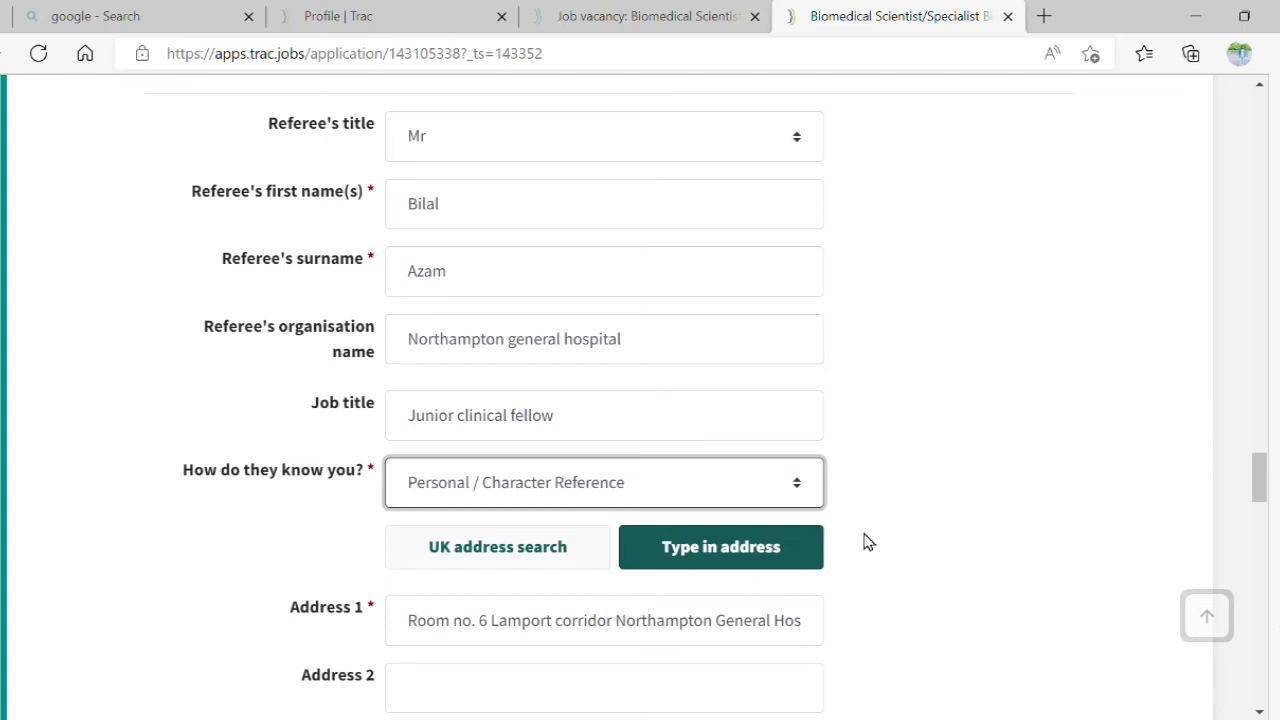
click(941, 540)
scroll(943, 541, down, 3)
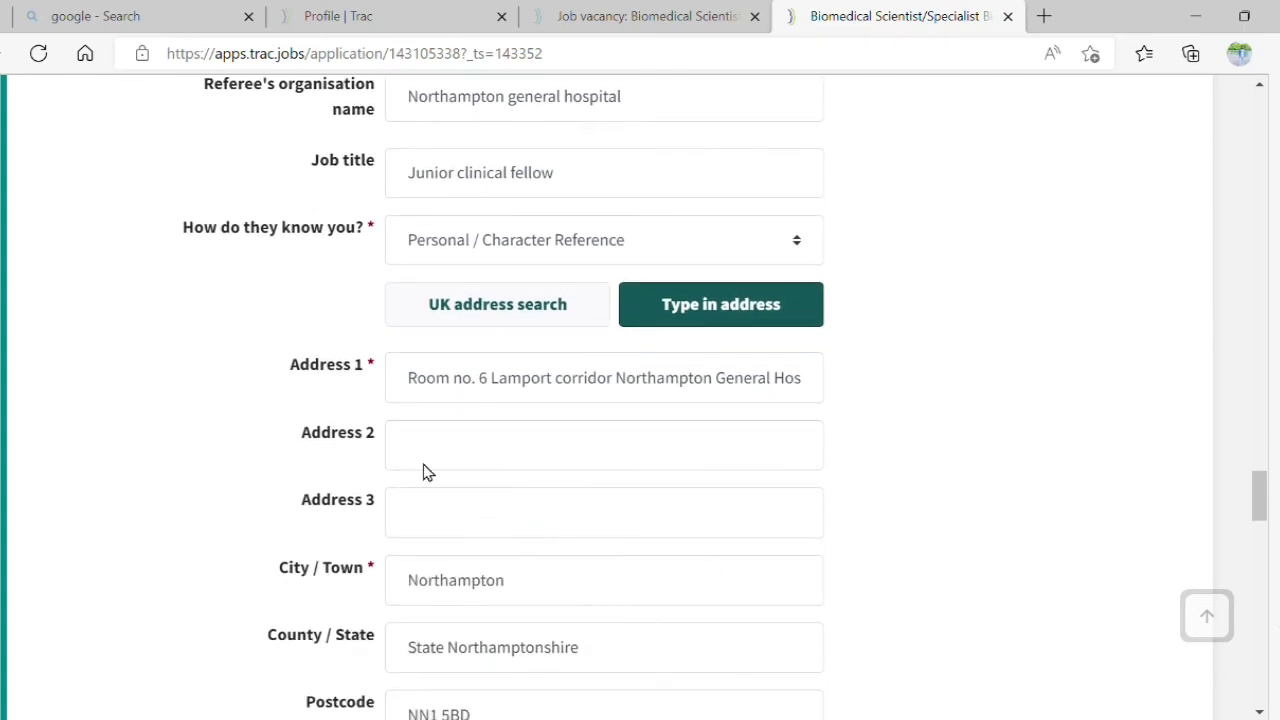
scroll(571, 589, down, 1)
scroll(560, 582, down, 6)
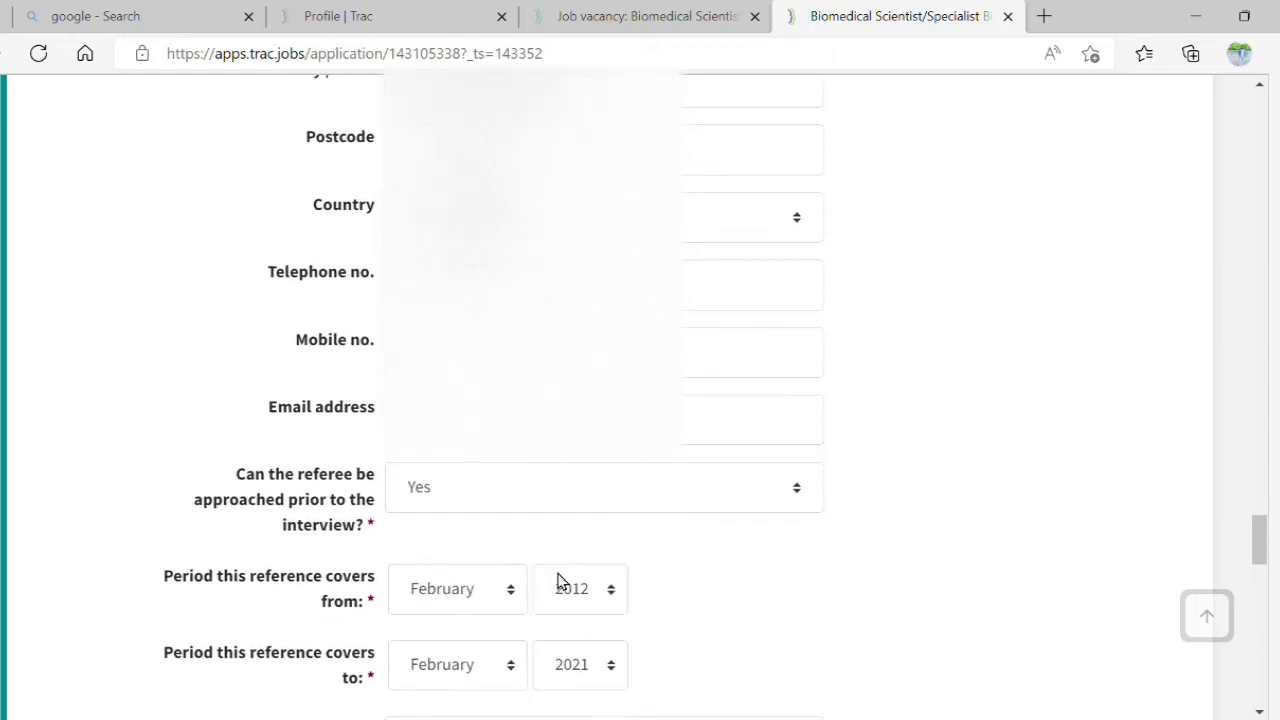
scroll(560, 582, down, 3)
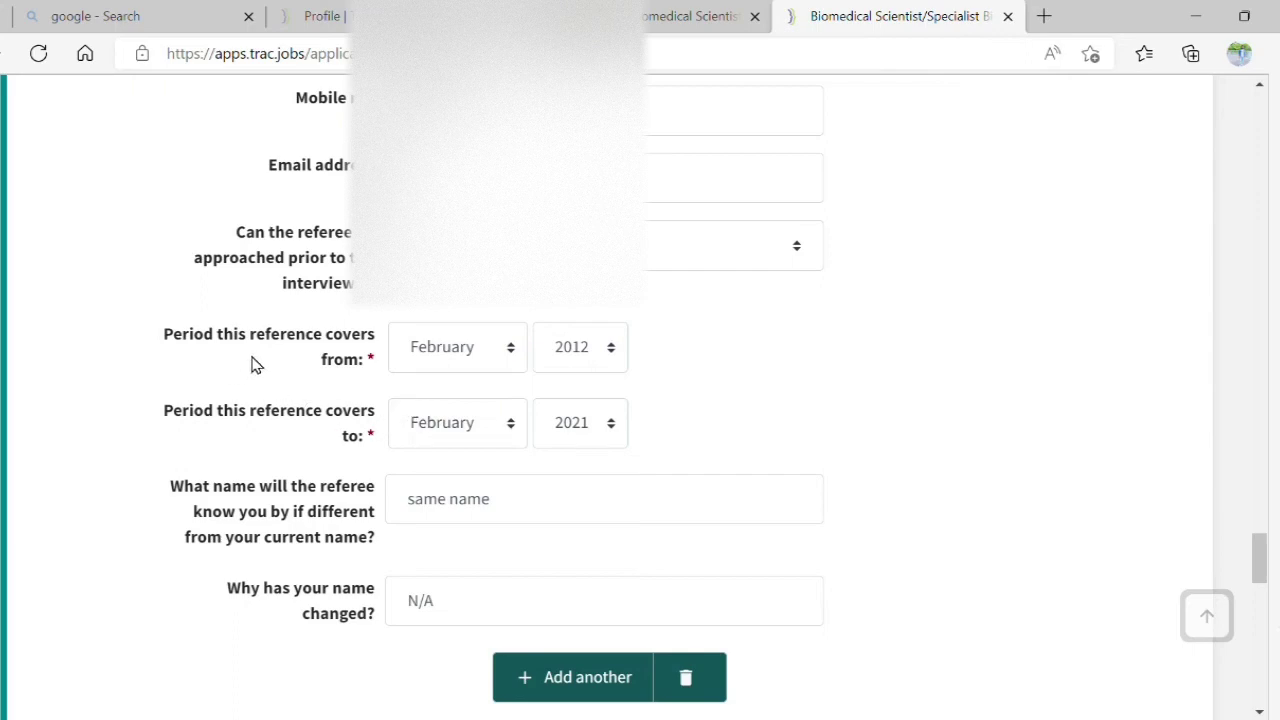
scroll(253, 363, down, 5)
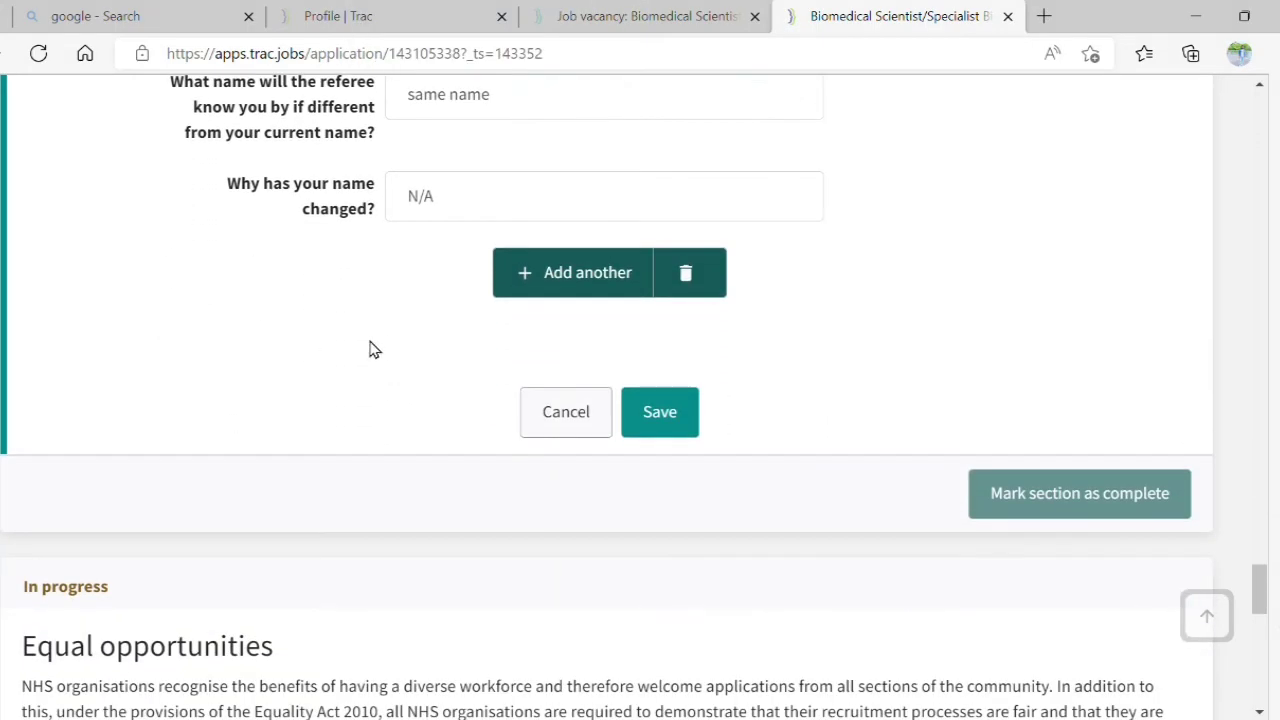
click(677, 420)
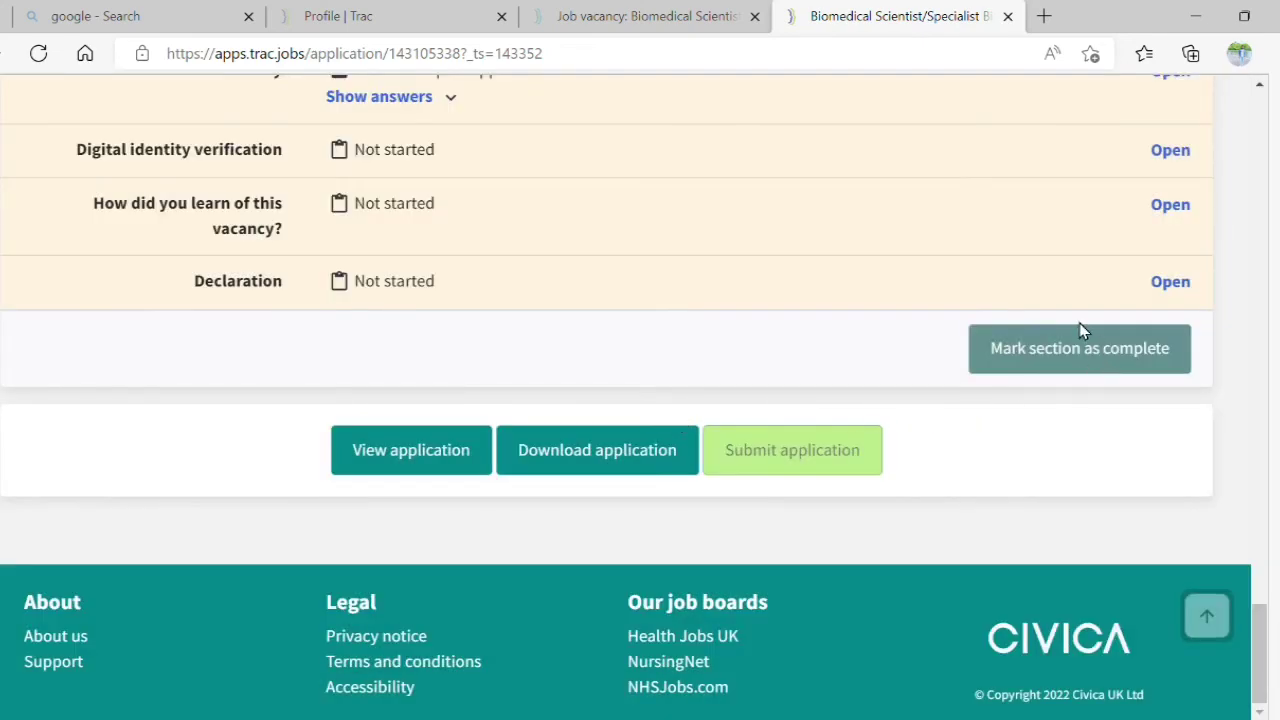
Return to the References section and mark it as complete.
scroll(910, 321, up, 8)
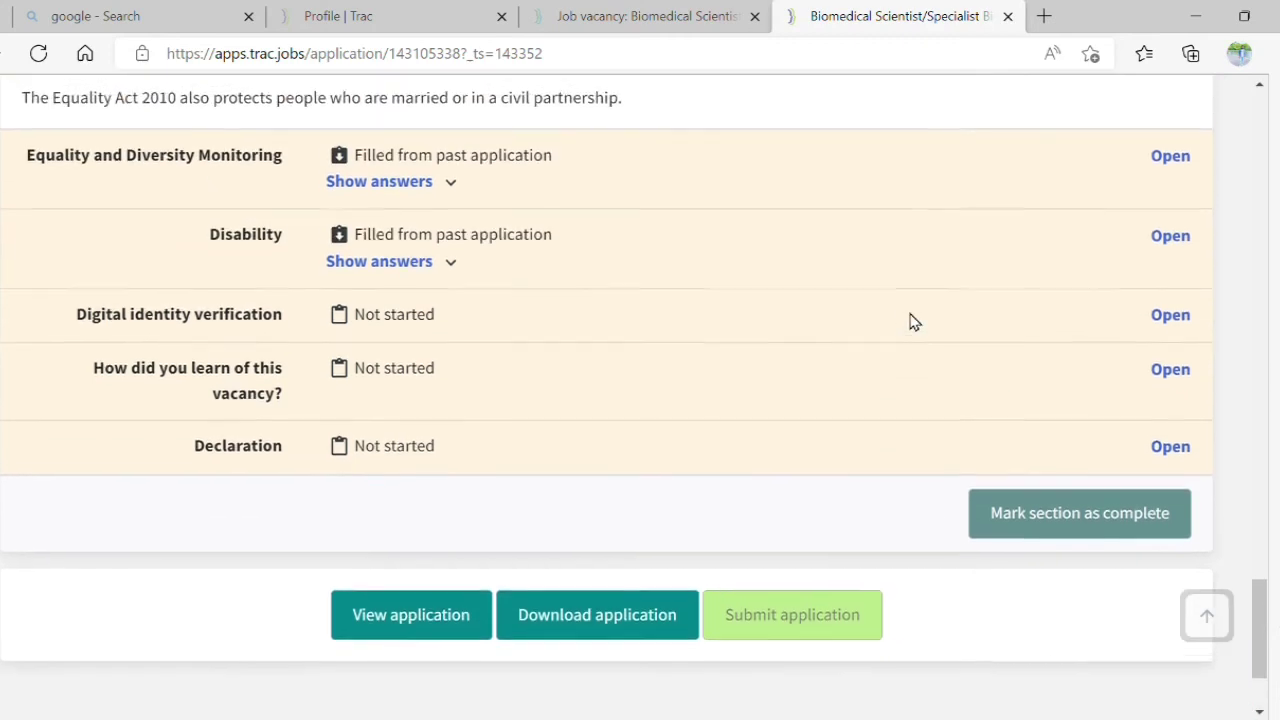
scroll(910, 321, up, 1)
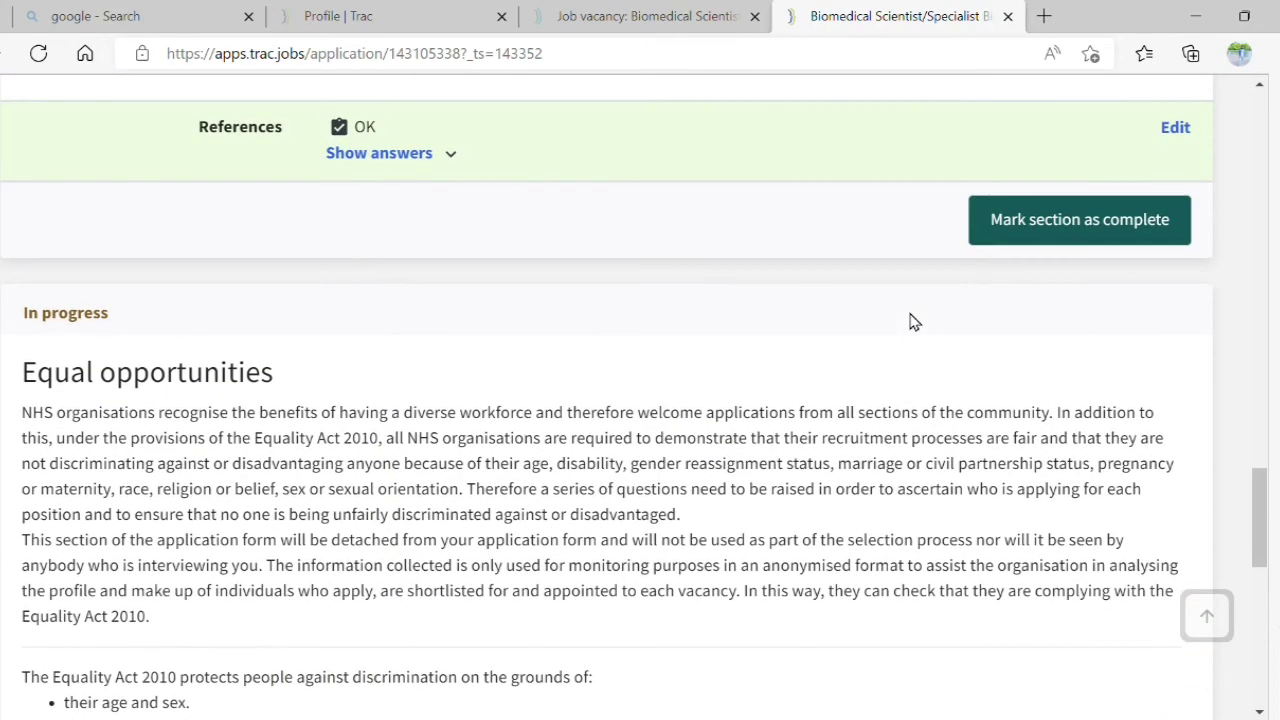
click(1085, 228)
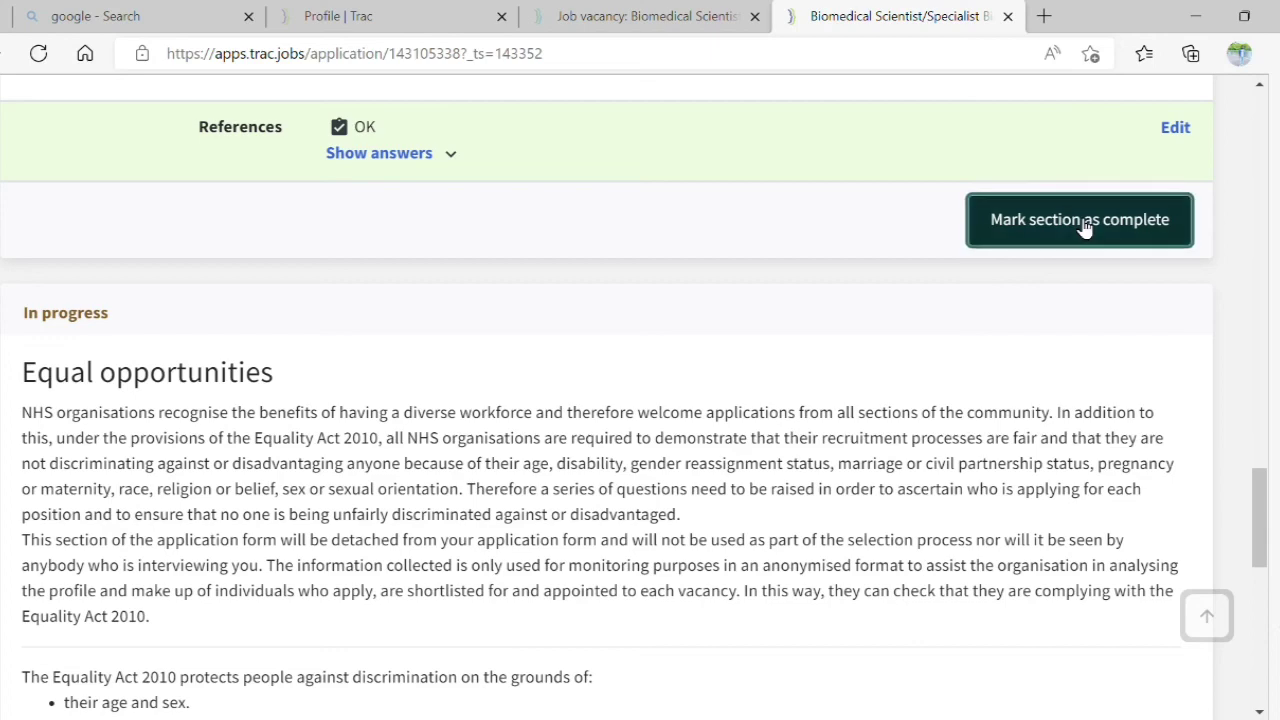
Open Equality and Diversity Monitoring, review the prefilled answers, and save to proceed to Disability.
scroll(1082, 228, down, 7)
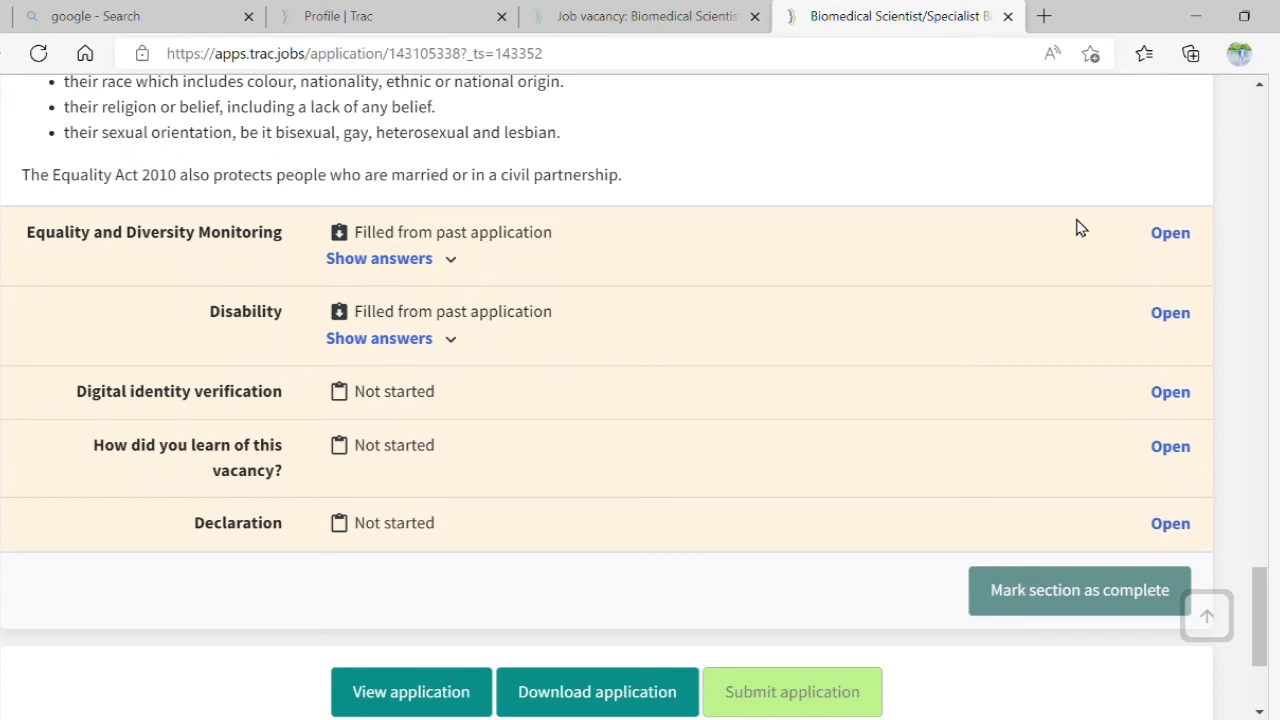
click(1182, 238)
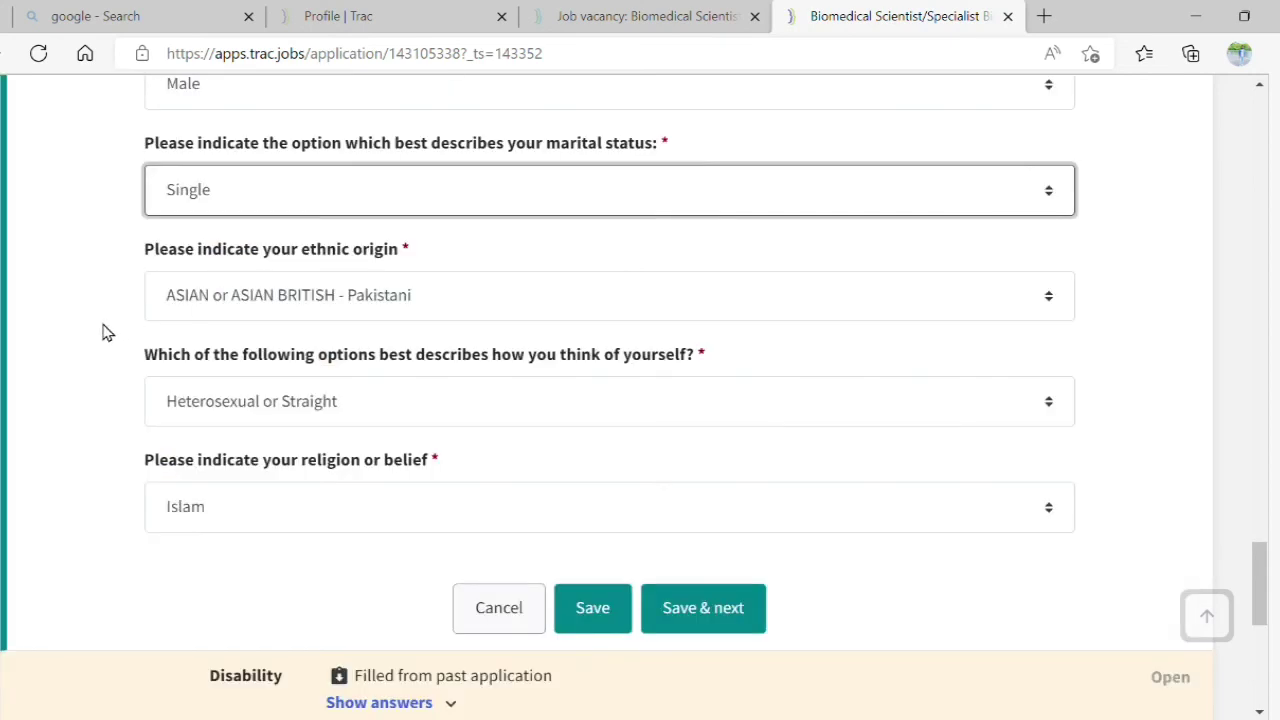
scroll(107, 332, up, 3)
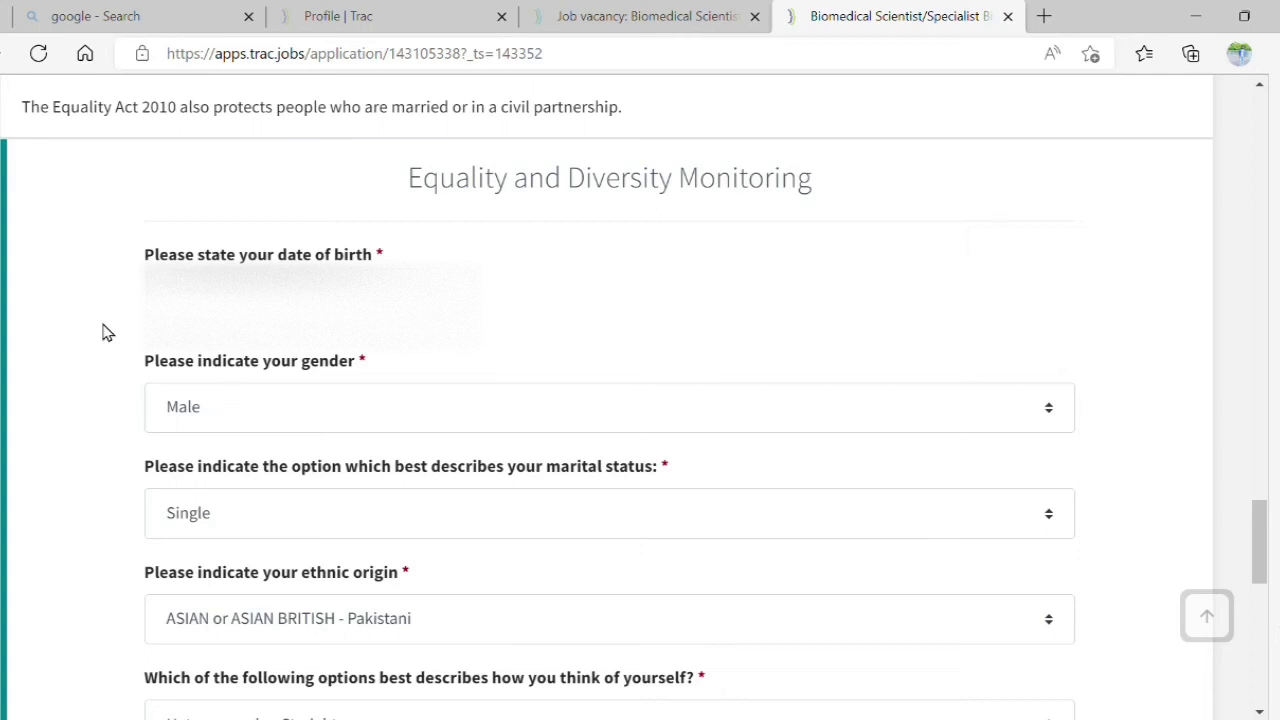
scroll(107, 332, down, 1)
scroll(107, 332, down, 3)
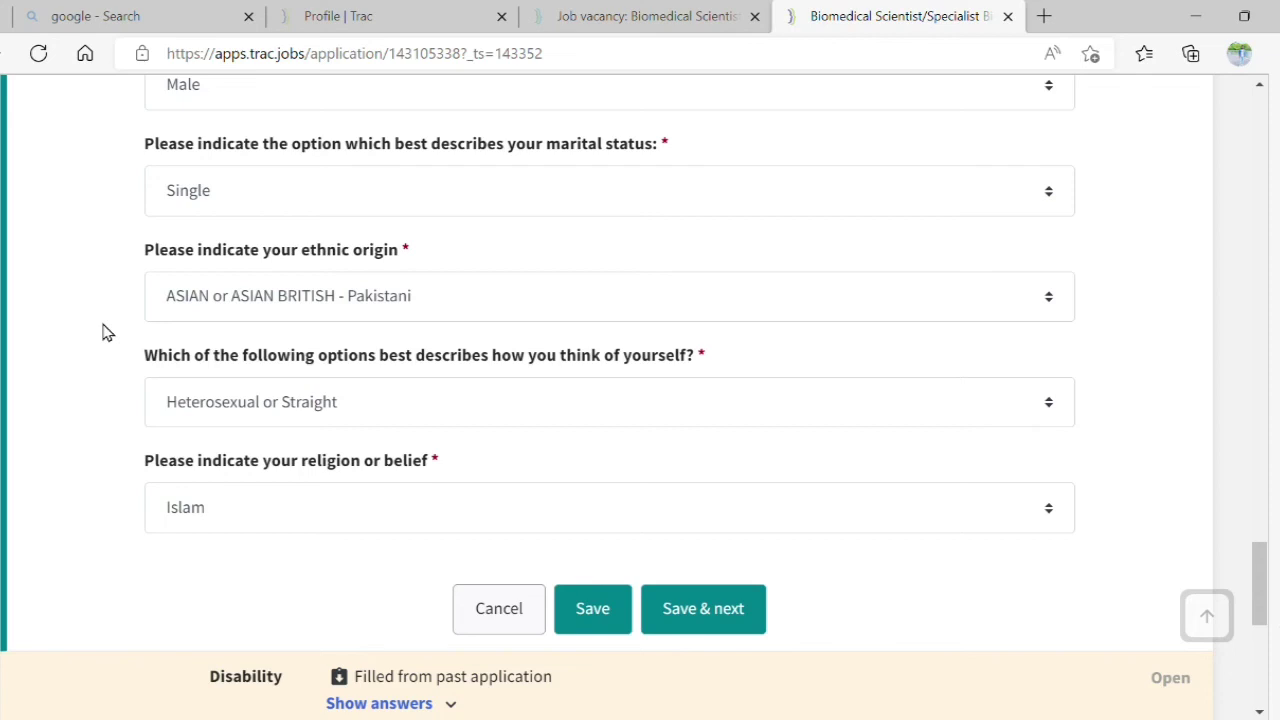
scroll(107, 332, down, 1)
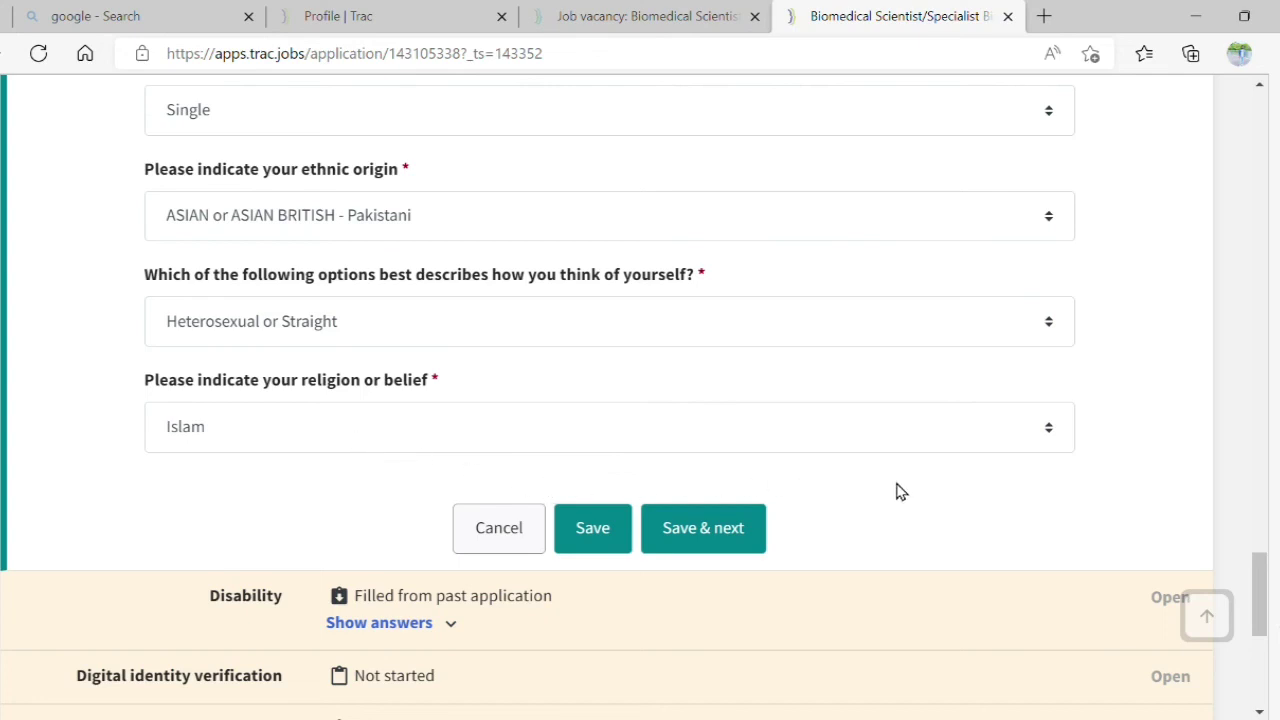
scroll(896, 491, down, 1)
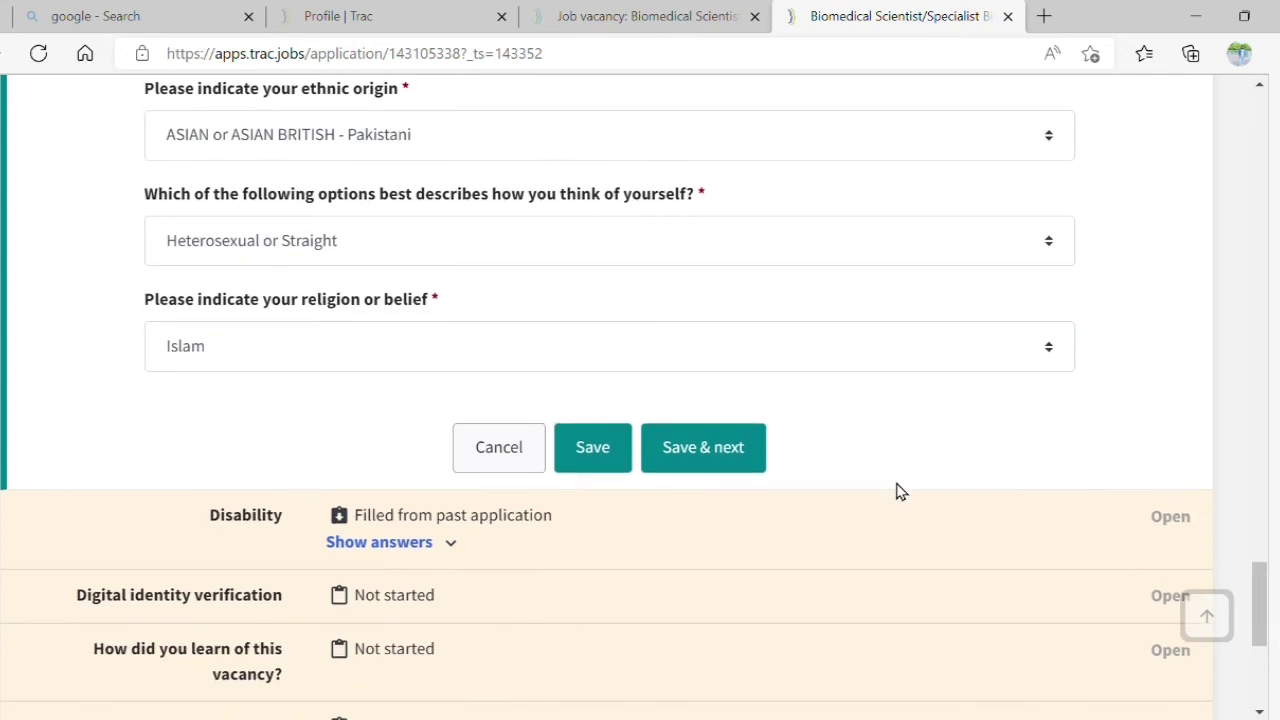
click(700, 448)
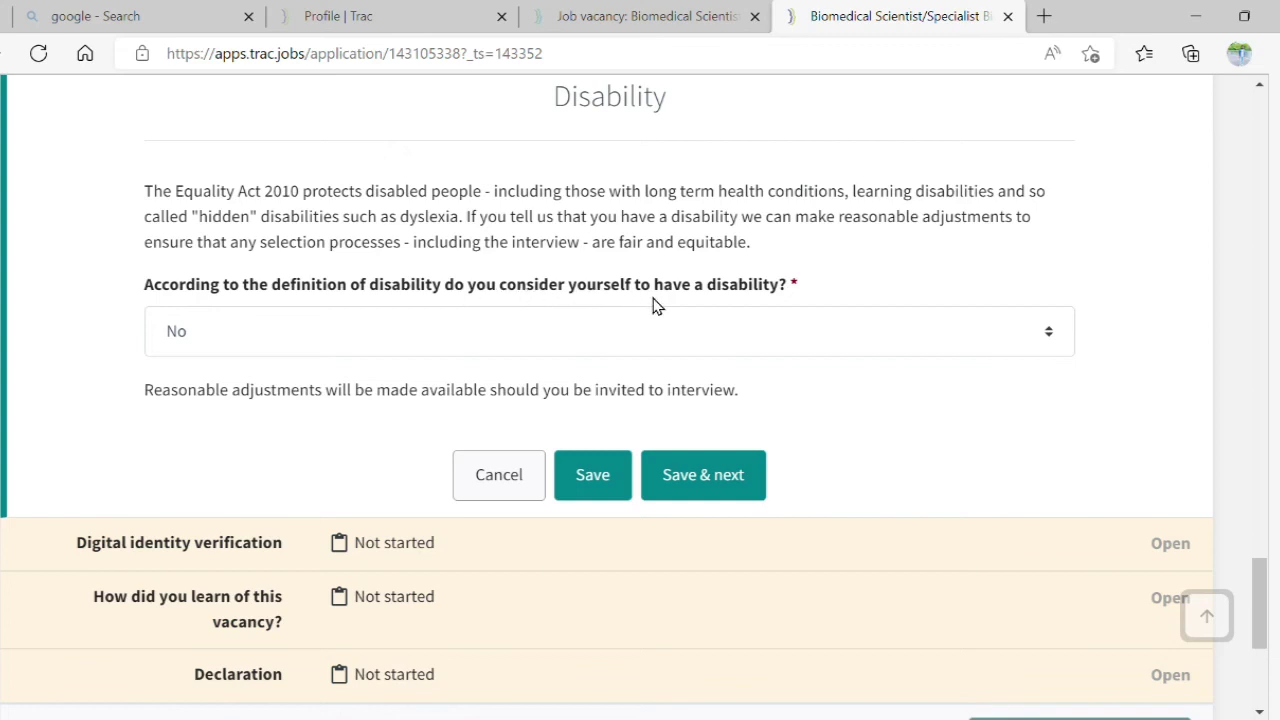
Save the prefilled disability answer, answer No to having an in-date UK/Irish passport or share code, and save to proceed.
click(945, 342)
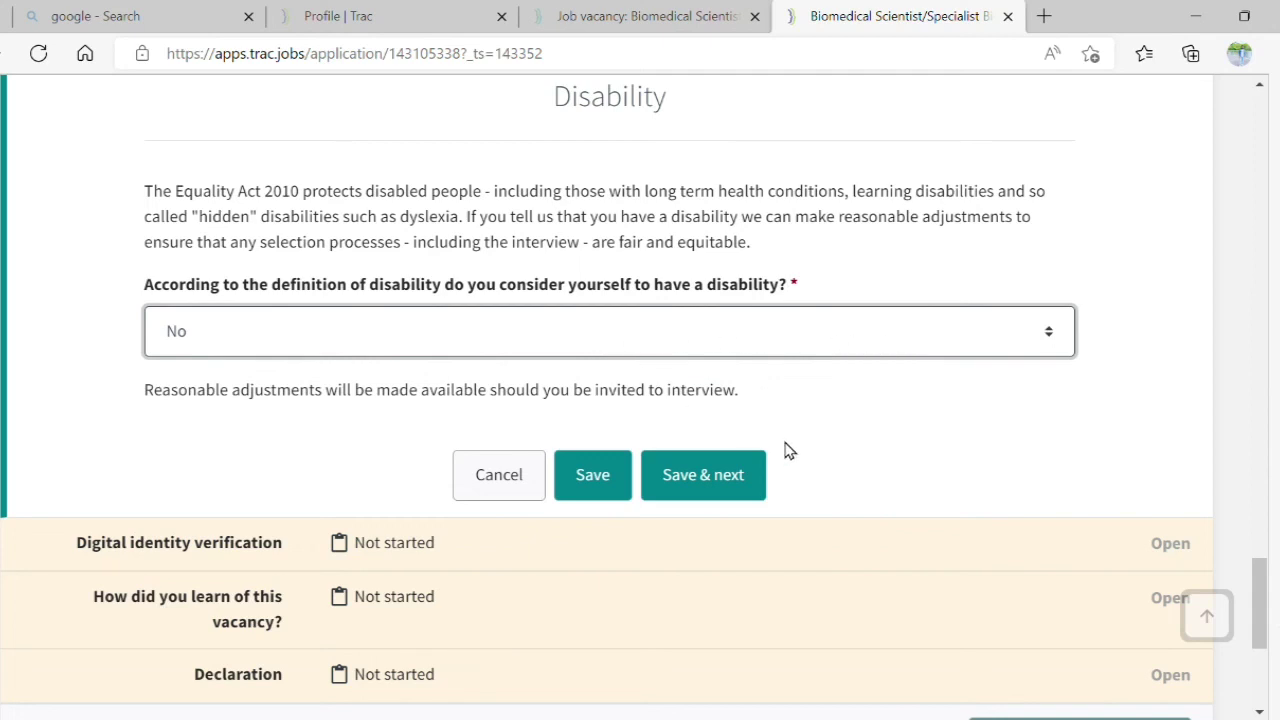
click(756, 490)
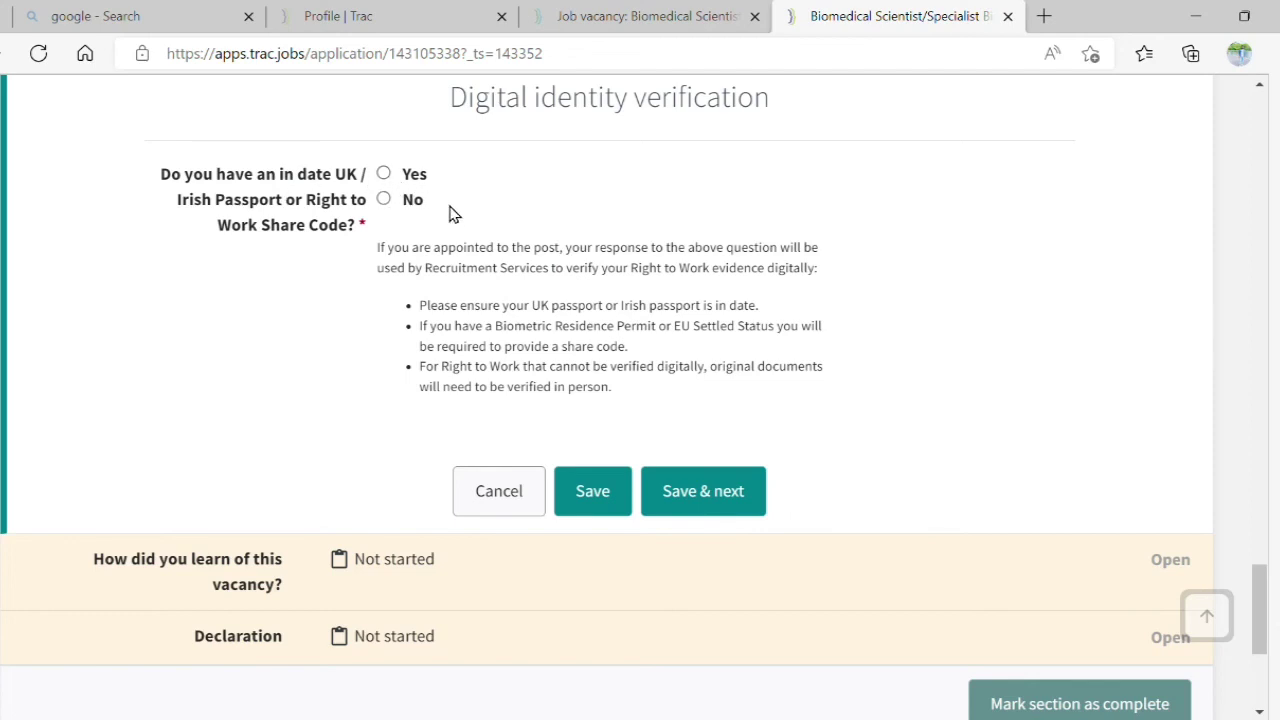
click(384, 199)
click(714, 491)
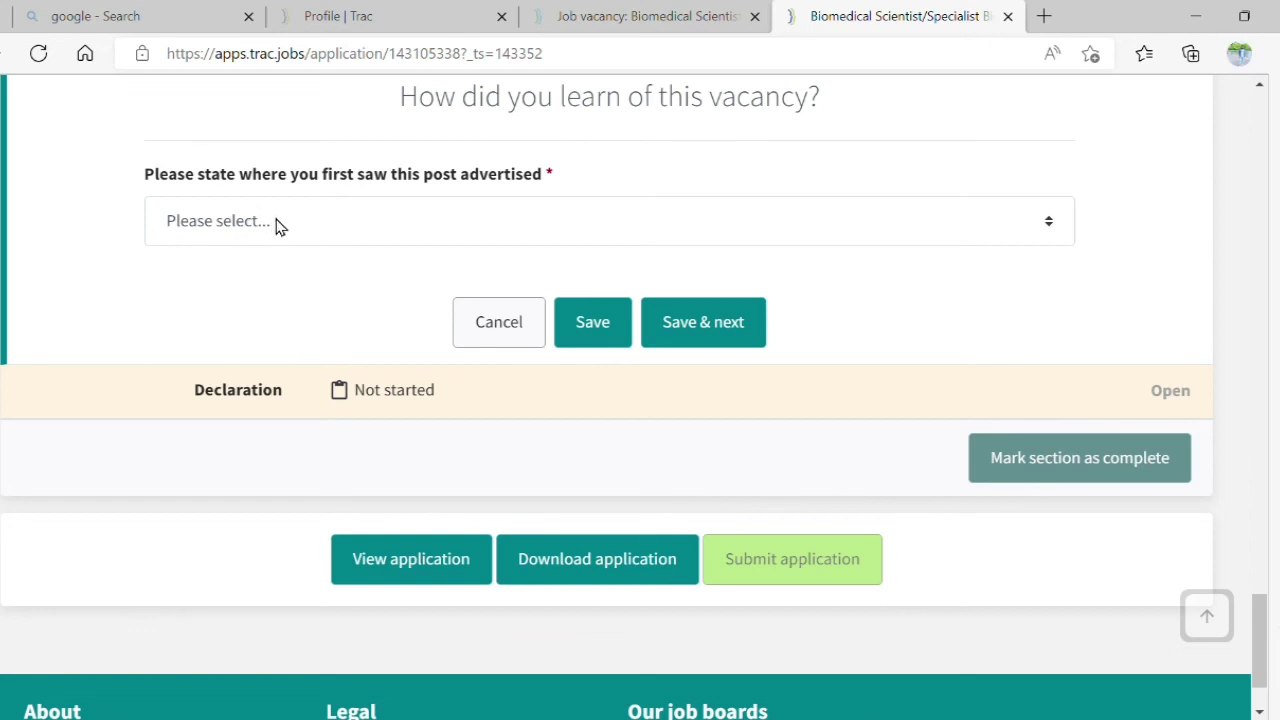
State Indeed as the place where the post was first seen advertised, and save to proceed to the Declaration.
click(278, 226)
key(Down)
key(Down)
key(Down)
key(Down)
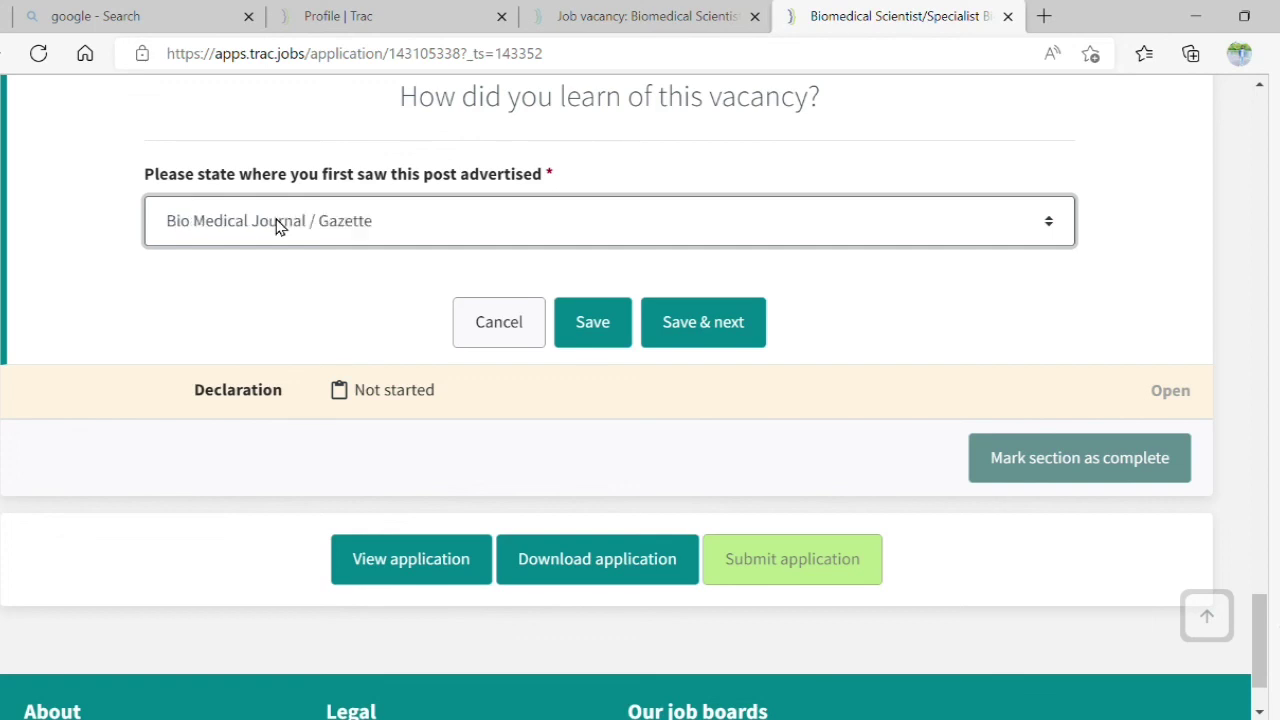
key(Down)
key(Down)
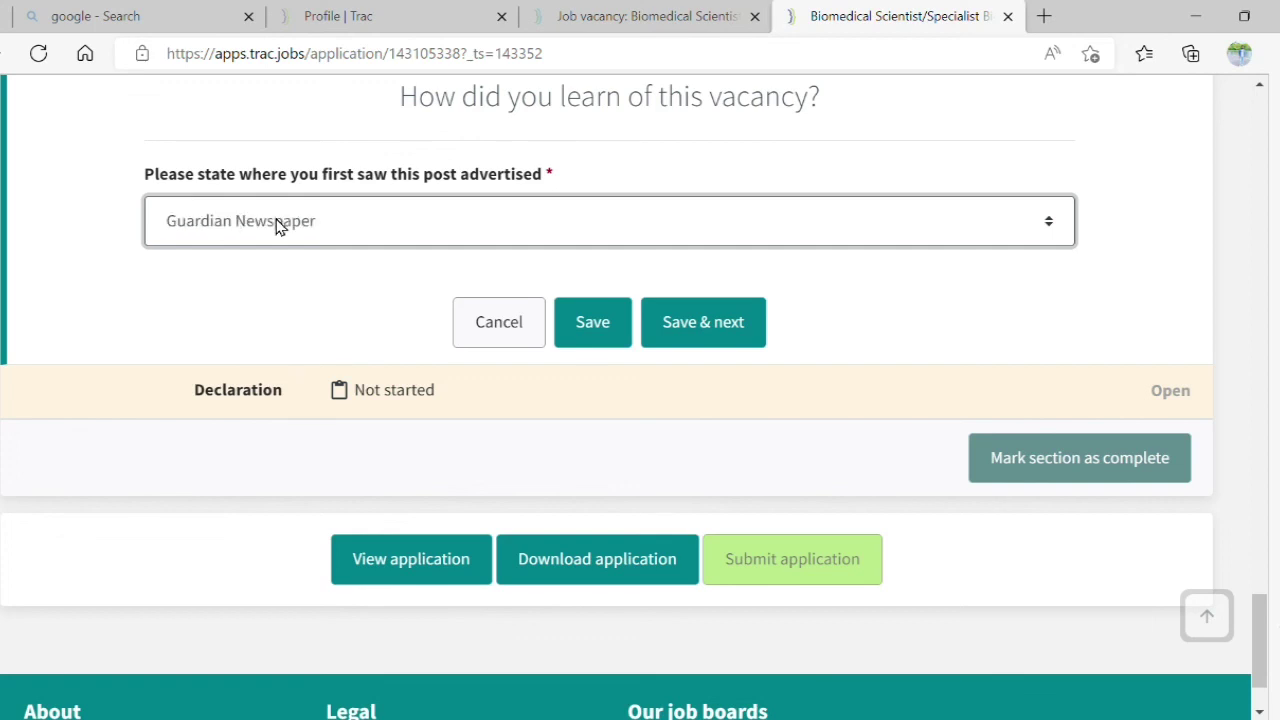
key(Up)
key(Up)
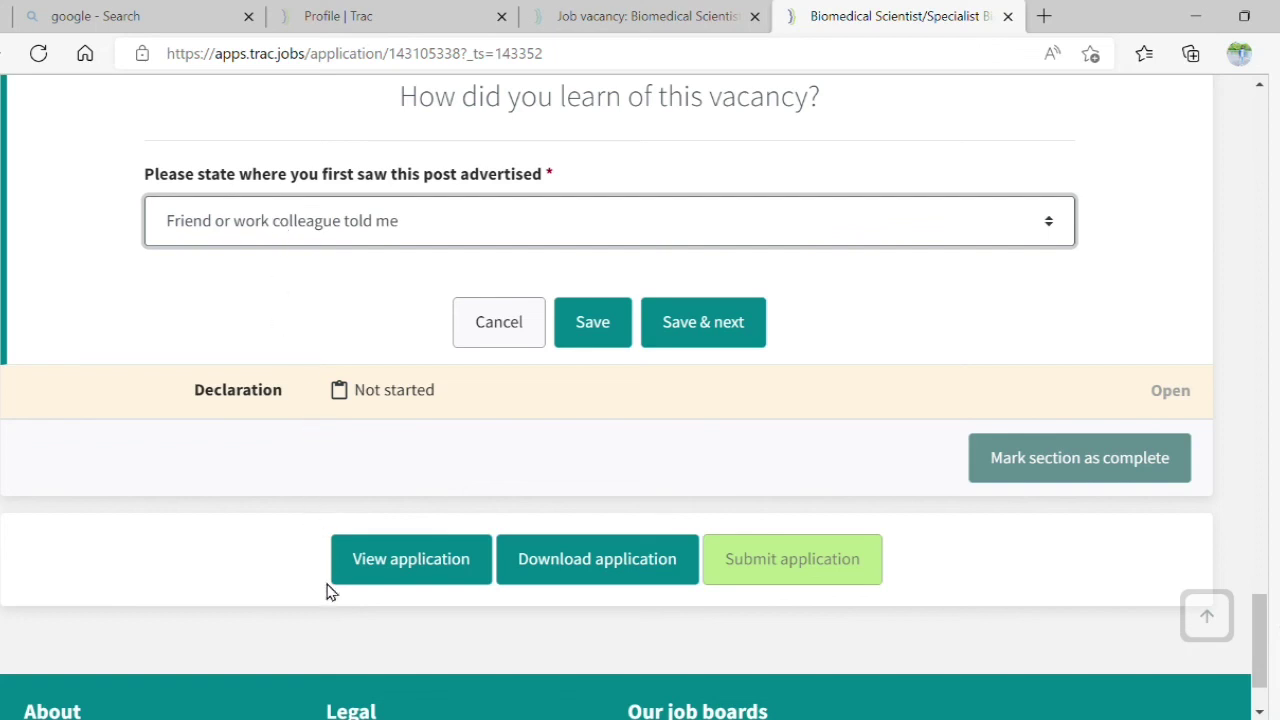
click(232, 557)
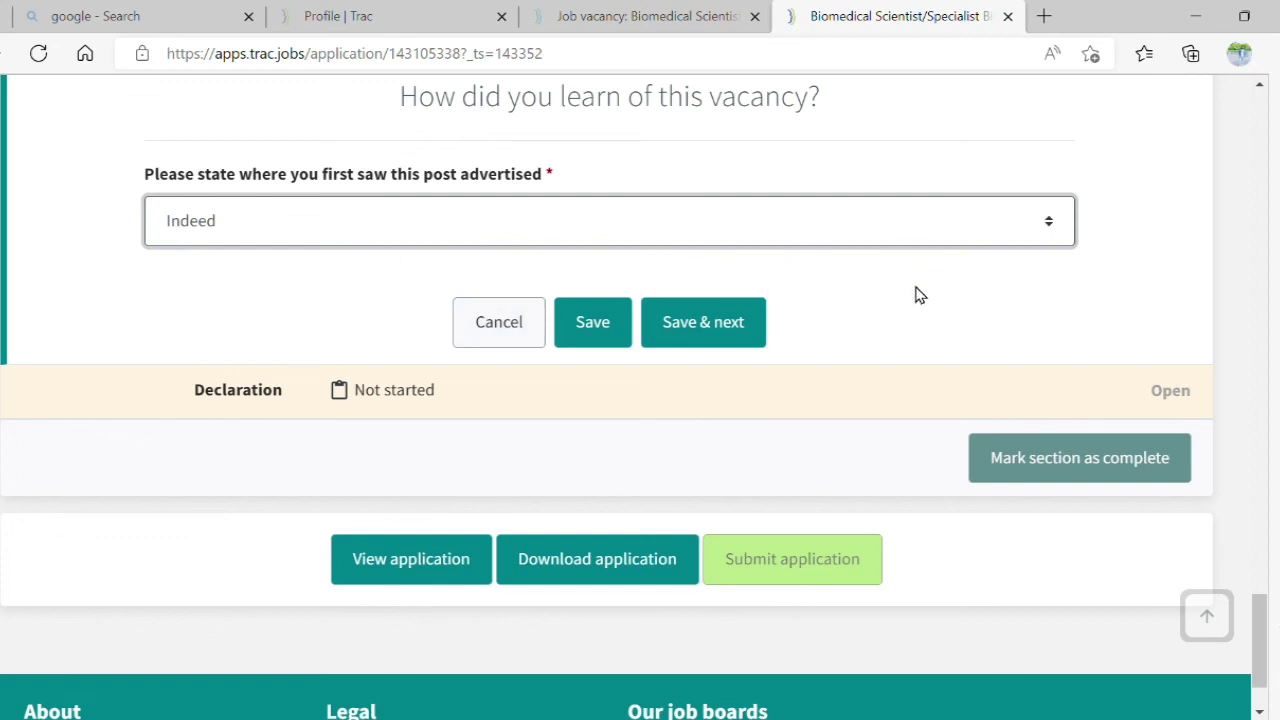
click(714, 339)
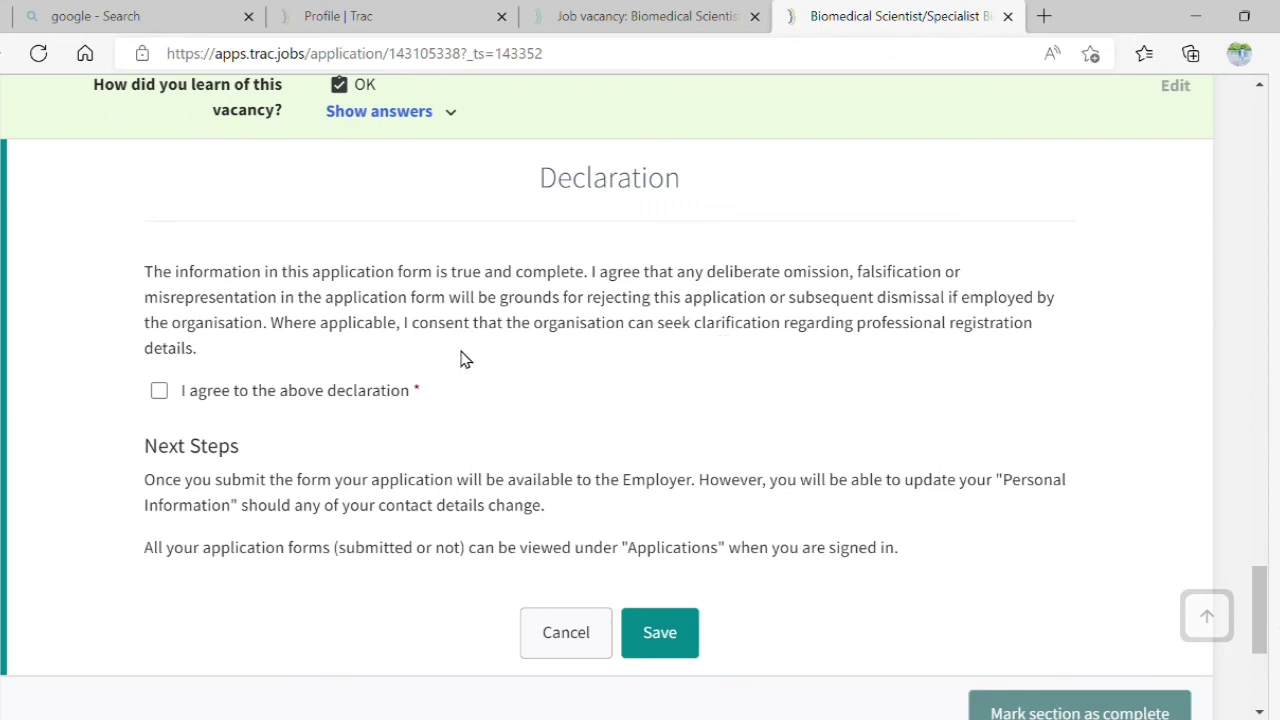
Agree to the declaration, save it, dismiss the completion notice, and mark the section as complete.
click(160, 393)
scroll(725, 367, down, 2)
click(686, 472)
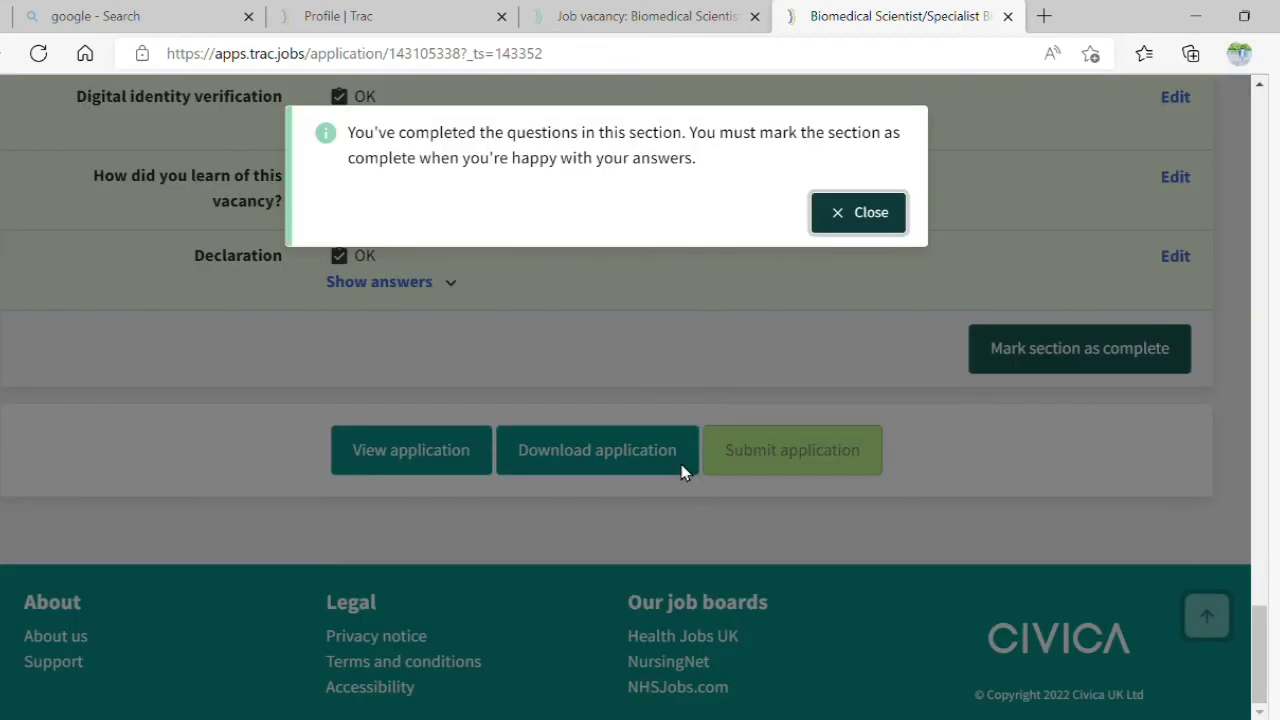
click(687, 471)
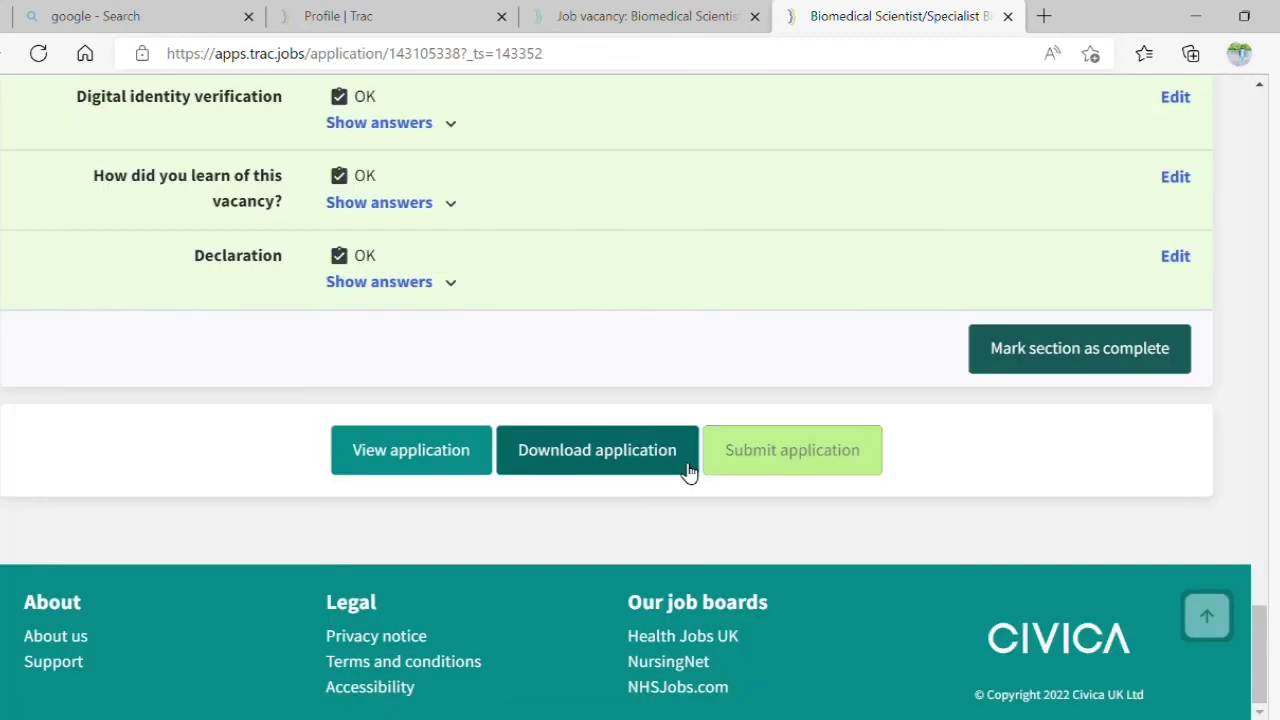
click(1123, 355)
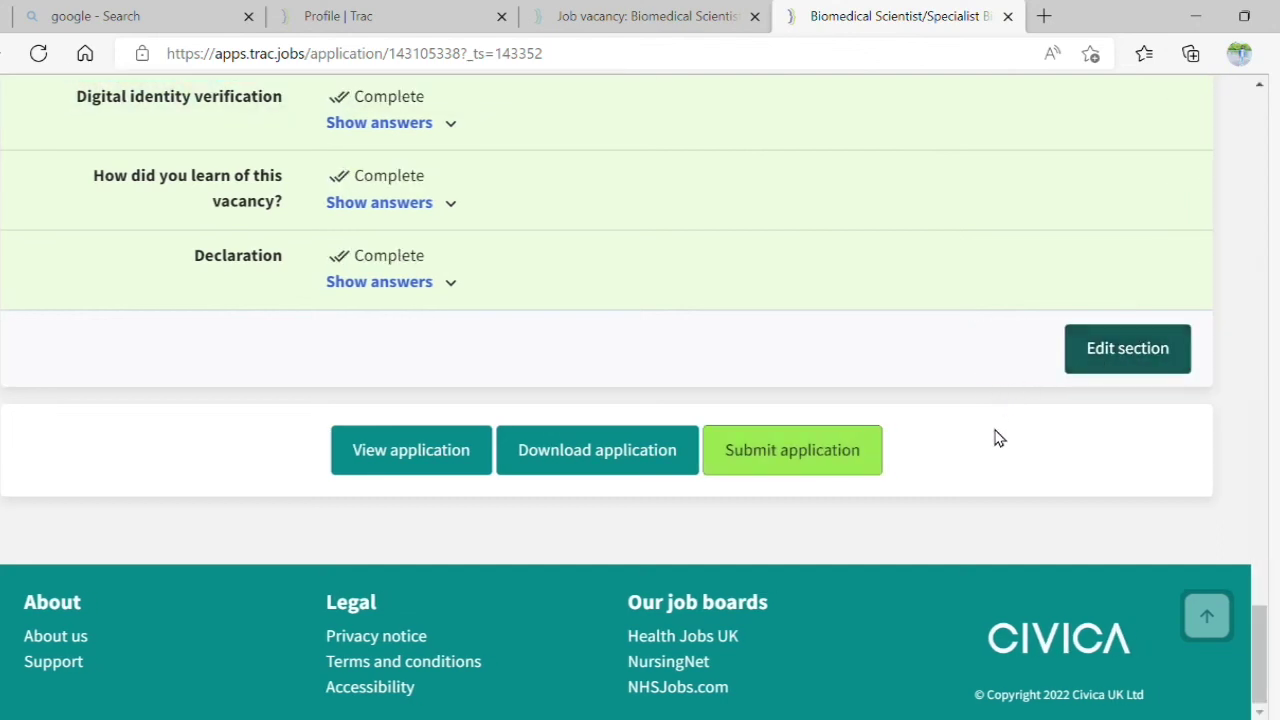
Submit the finished application and confirm that the answers have been checked.
scroll(1003, 423, up, 2)
scroll(1003, 423, down, 3)
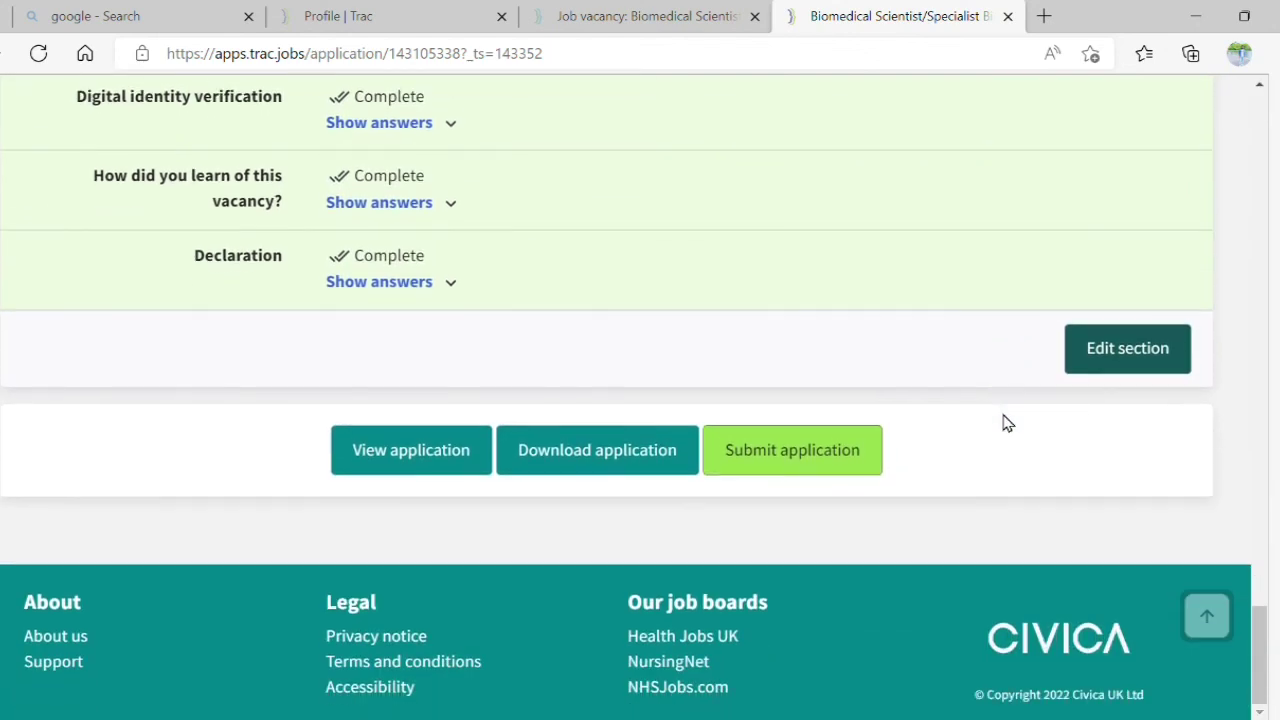
click(757, 458)
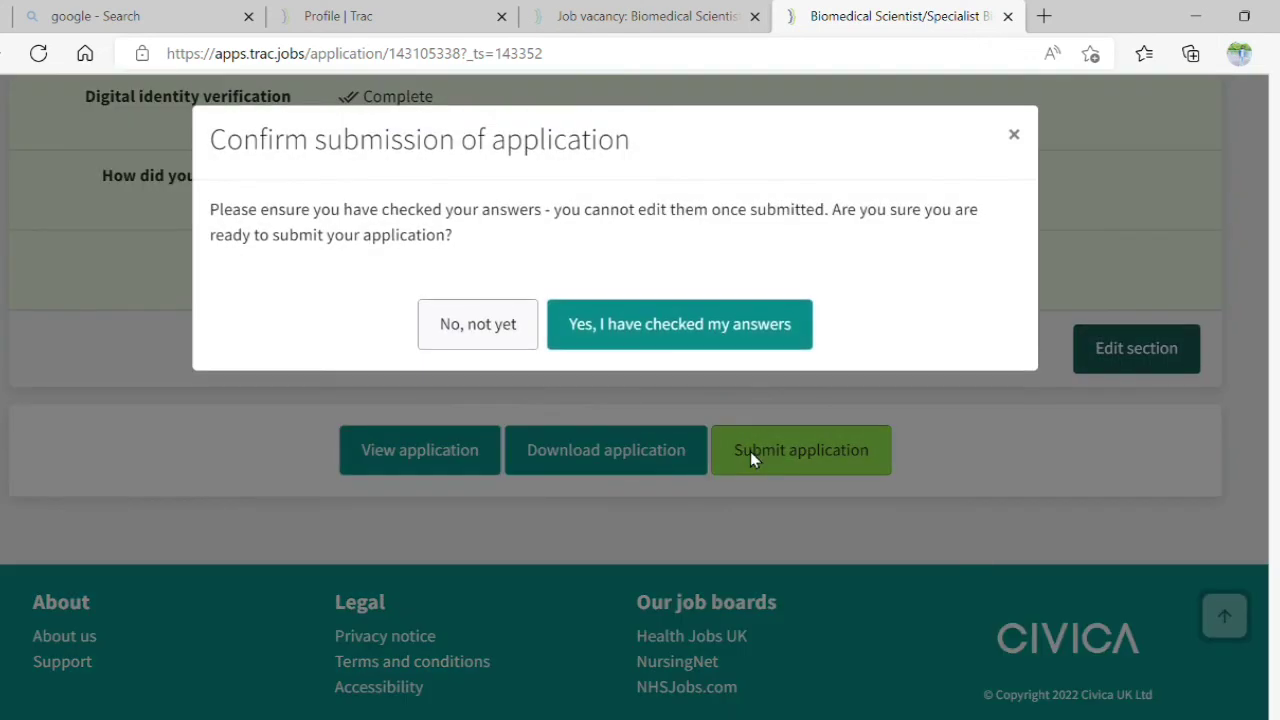
click(678, 336)
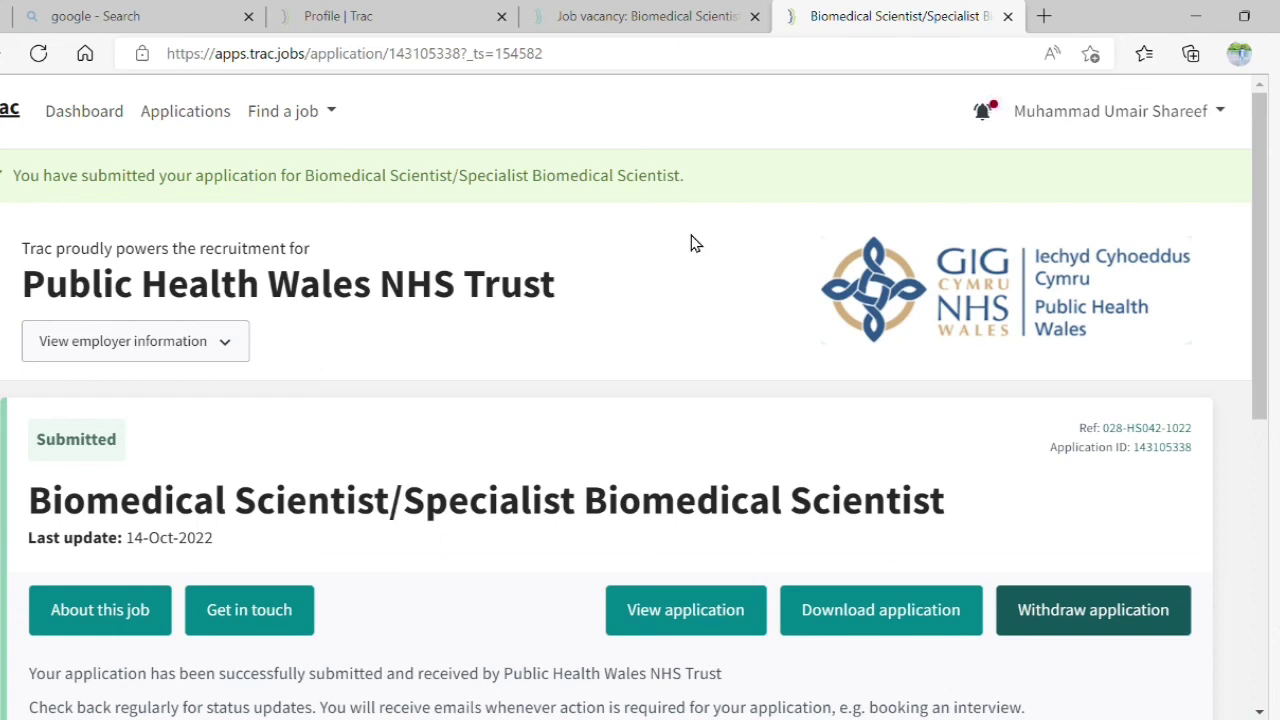
Sign out of the Trac account.
click(1045, 118)
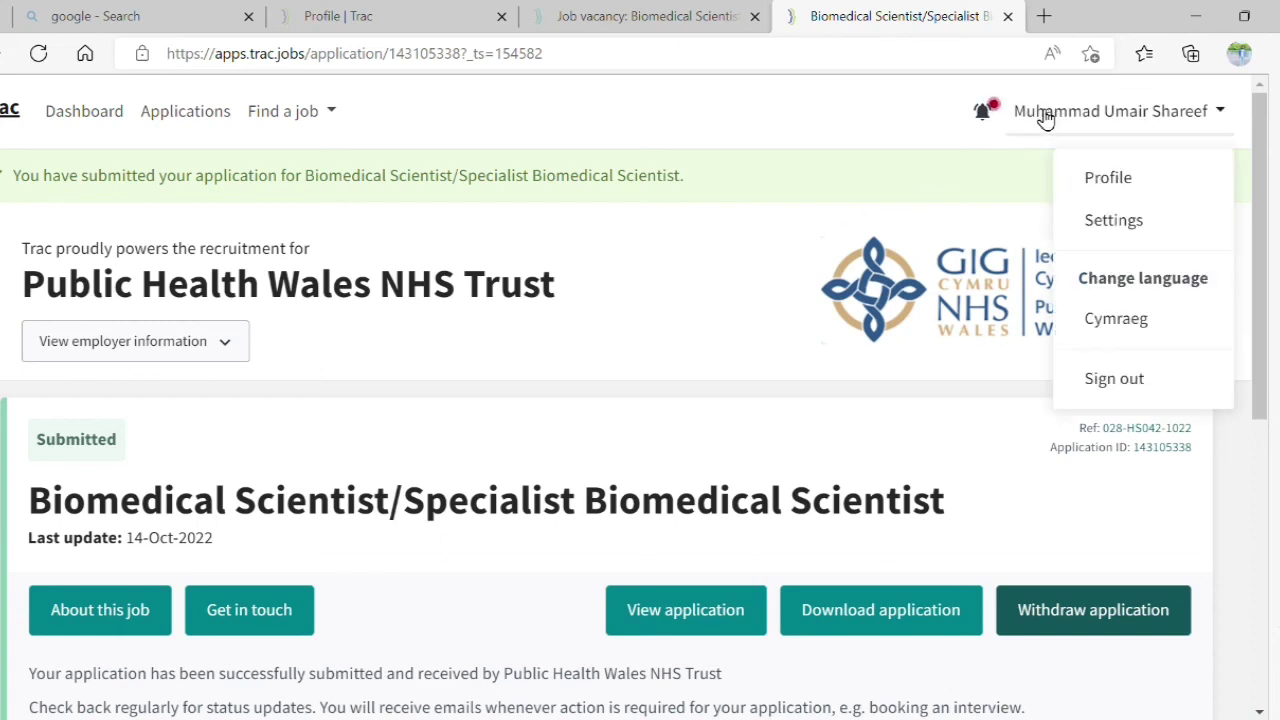
click(1133, 376)
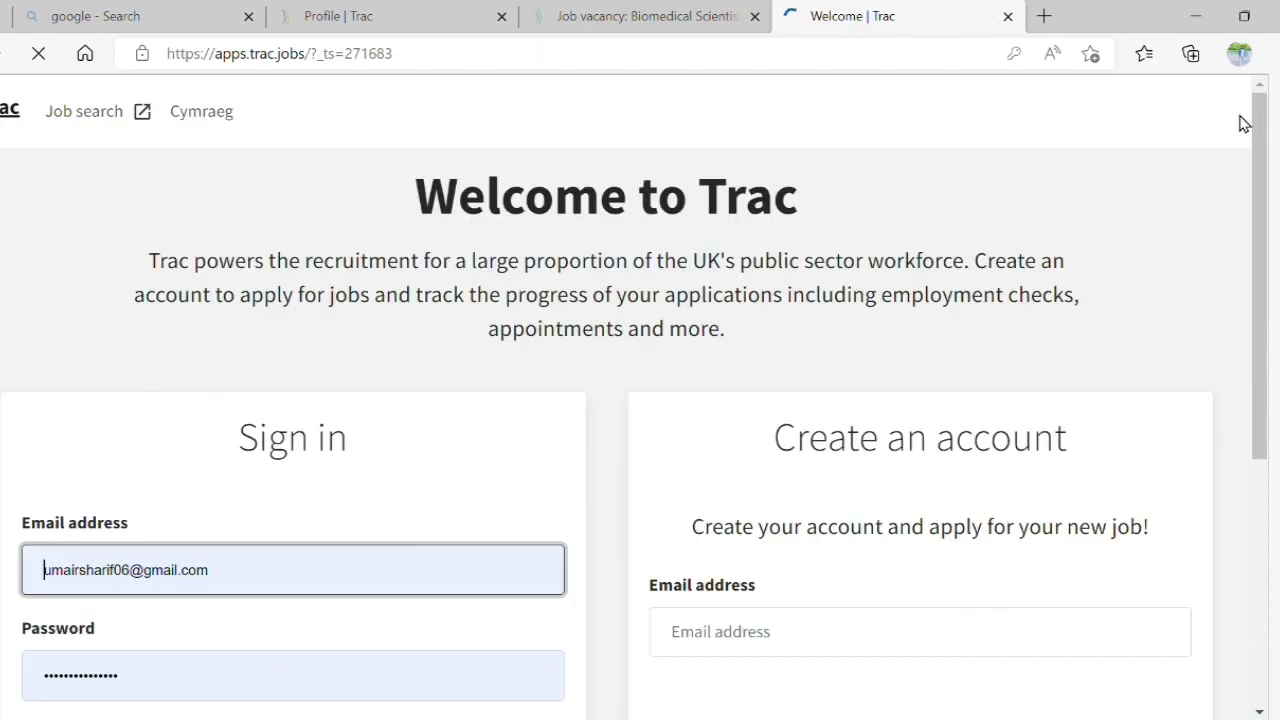